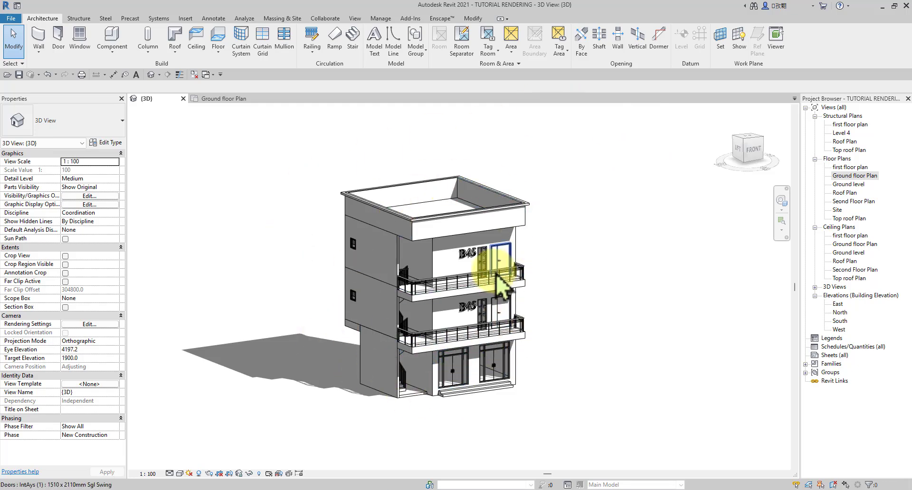
Step: Examine the three-storey building model in the 3D view, including its roof parapet, balconies, side walls and ground-floor entrances
scroll(497, 275, up, 3)
scroll(489, 264, down, 3)
shift+middle_drag(521, 306, 552, 389)
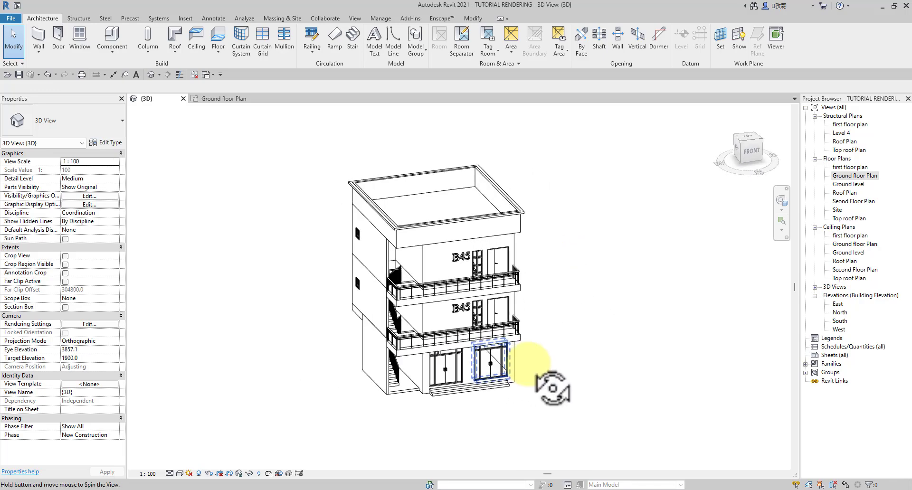
scroll(428, 281, up, 5)
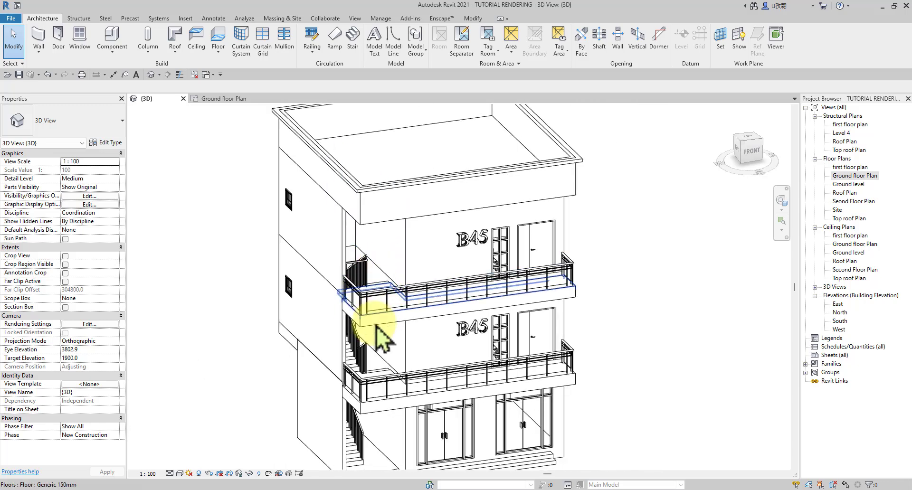
scroll(369, 352, up, 3)
scroll(371, 263, down, 4)
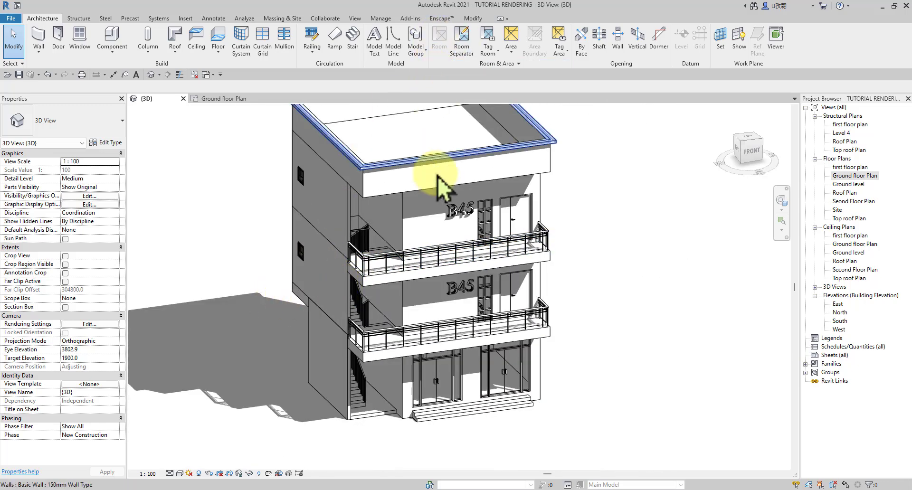
mouse_move(602, 305)
shift+middle_down()
mouse_move(604, 328)
mouse_move(375, 275)
mouse_move(393, 356)
mouse_move(453, 357)
mouse_move(615, 401)
mouse_move(648, 352)
mouse_move(628, 221)
mouse_move(590, 240)
mouse_move(526, 330)
mouse_move(550, 413)
mouse_move(624, 362)
mouse_move(685, 272)
mouse_move(633, 248)
mouse_move(536, 234)
mouse_move(433, 240)
mouse_move(426, 361)
mouse_move(537, 375)
mouse_move(605, 362)
mouse_move(532, 328)
shift+middle_up()
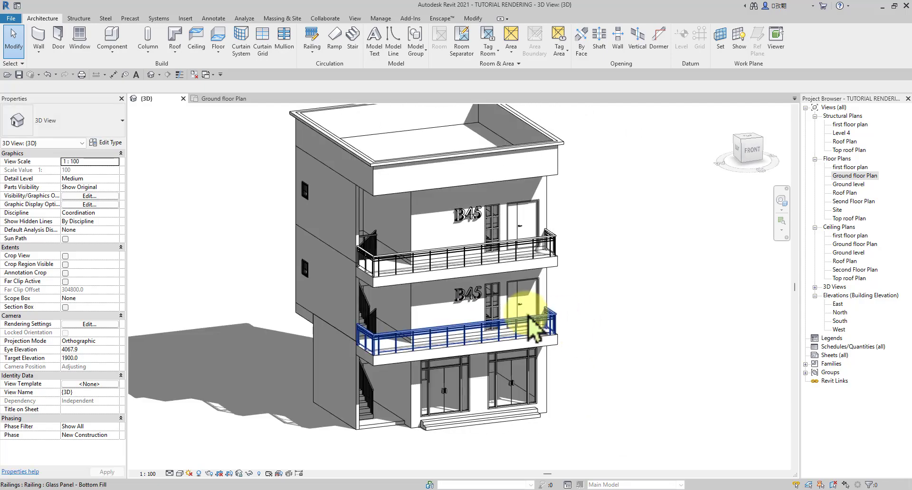
scroll(309, 301, down, 3)
scroll(257, 271, up, 5)
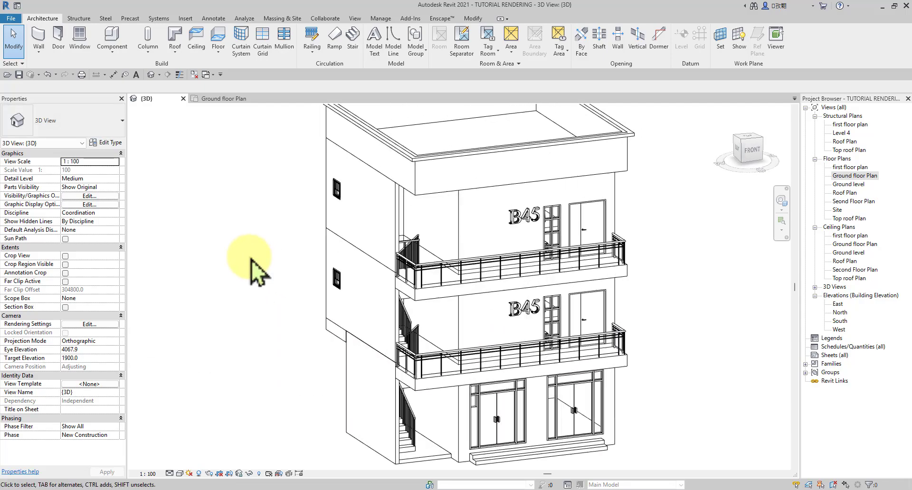
scroll(256, 273, down, 3)
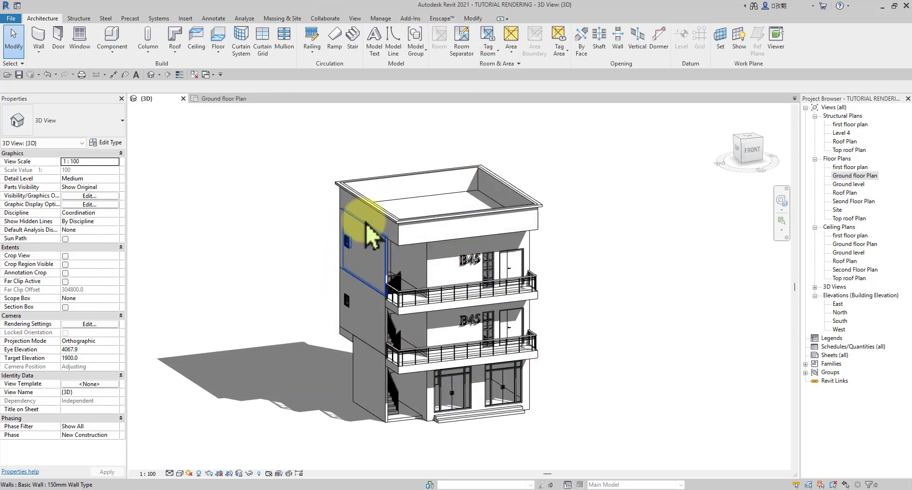
scroll(401, 233, up, 5)
scroll(397, 225, down, 4)
scroll(397, 223, up, 5)
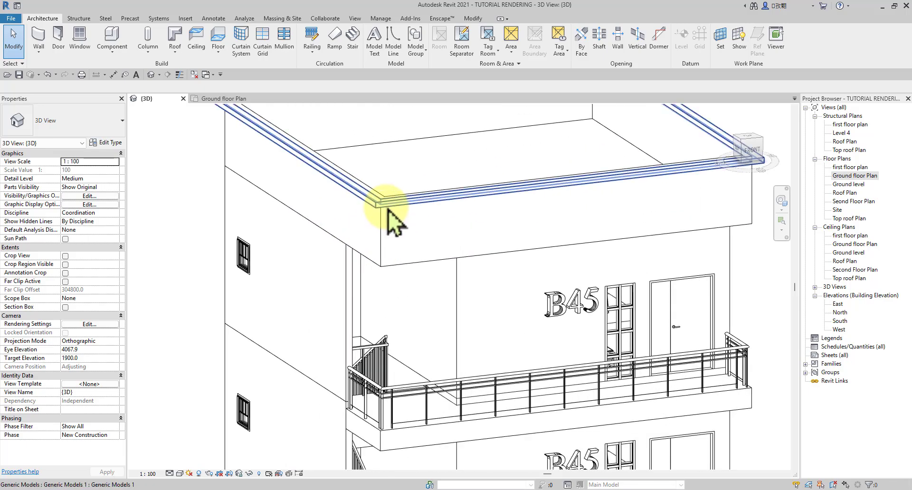
scroll(394, 221, down, 5)
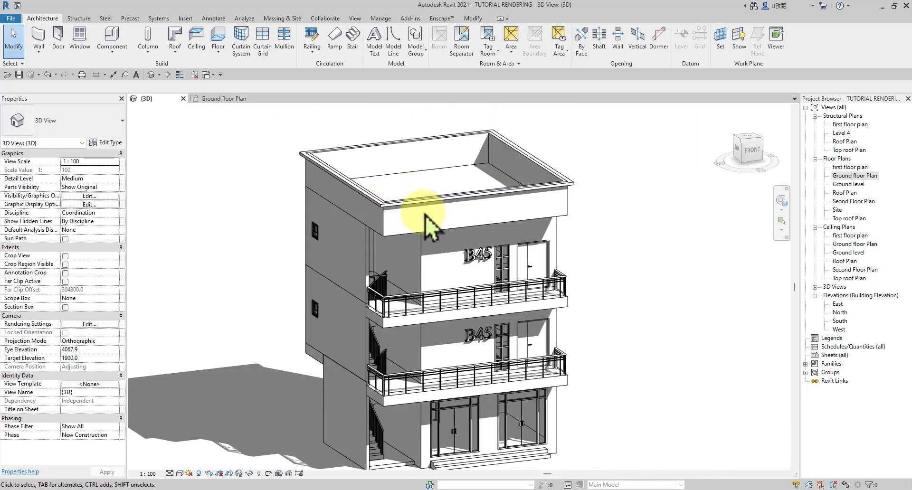
scroll(372, 195, up, 2)
scroll(366, 209, down, 4)
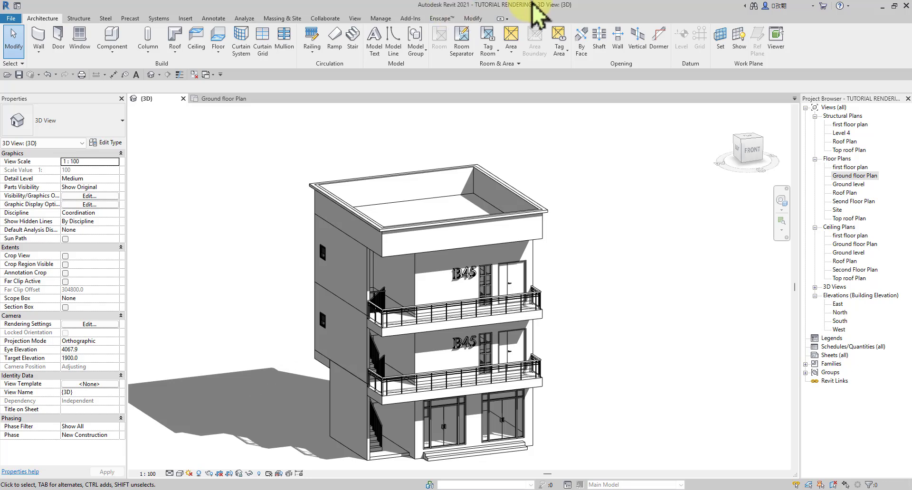
scroll(363, 173, down, 3)
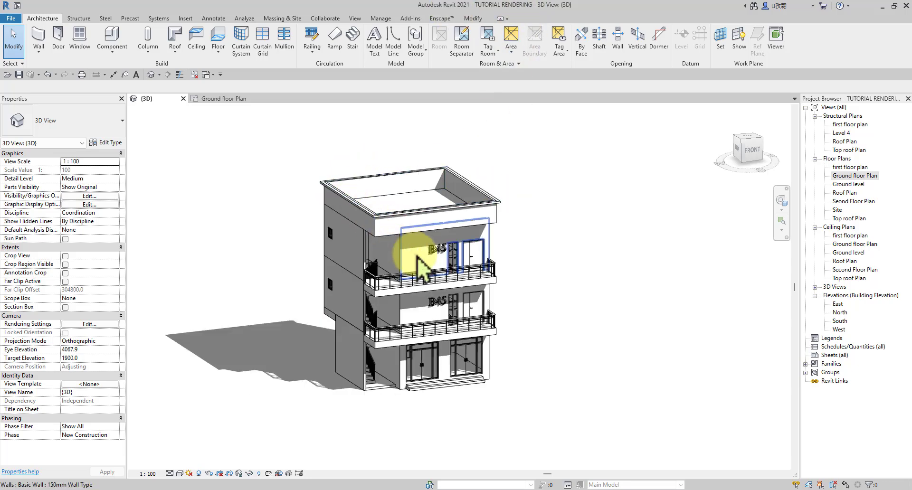
mouse_move(406, 207)
shift+middle_down()
mouse_move(547, 299)
mouse_move(430, 267)
mouse_move(464, 218)
mouse_move(565, 302)
mouse_move(611, 264)
shift+middle_up()
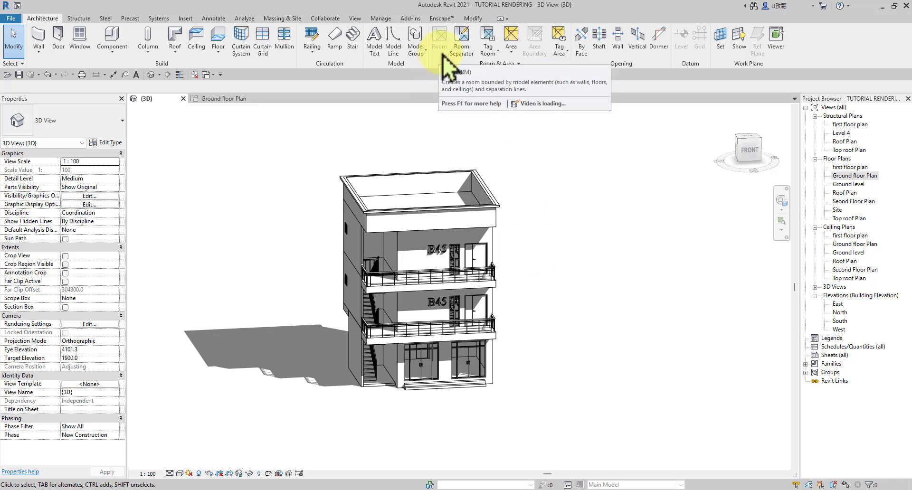
Step: Bring up the Enscape tools while keeping the whole building in the 3D view
click(441, 18)
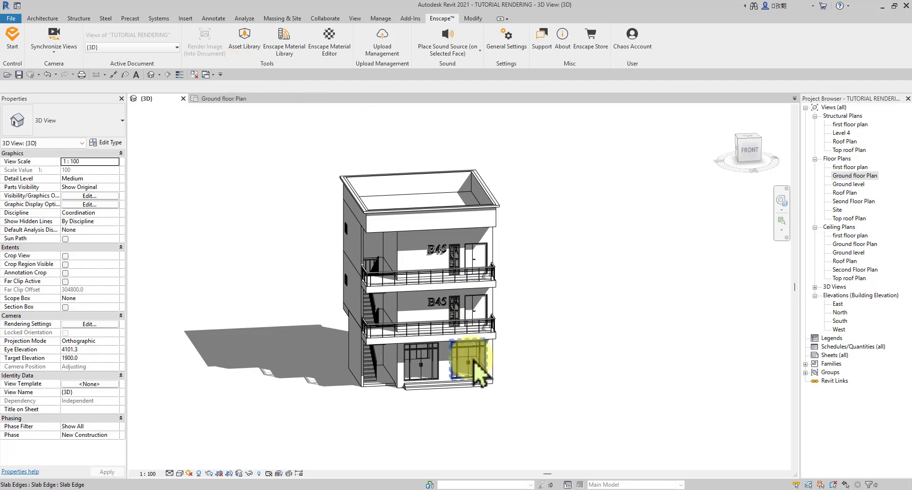
scroll(418, 368, up, 3)
scroll(357, 293, down, 2)
middle_drag(354, 284, 432, 310)
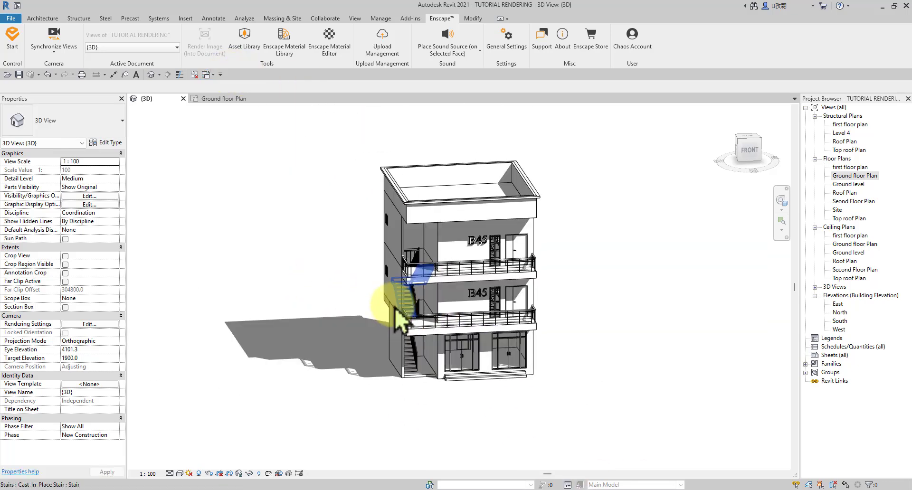
scroll(388, 270, up, 2)
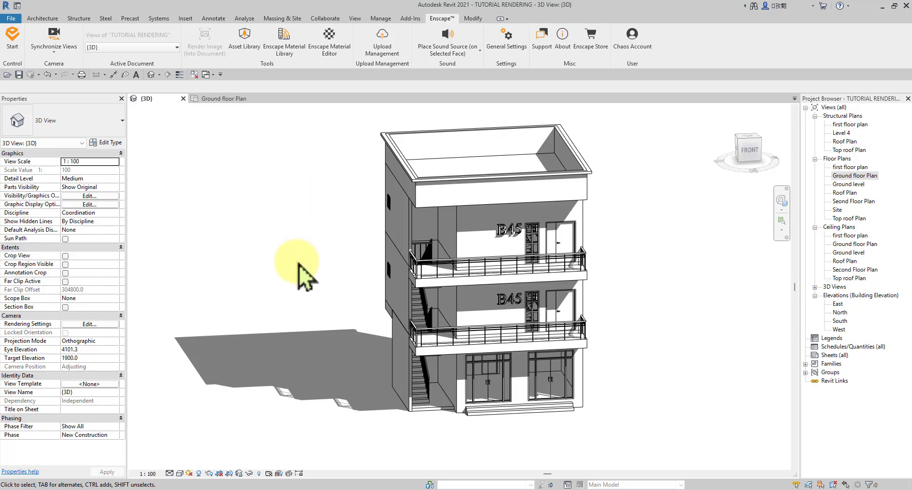
scroll(387, 288, up, 3)
scroll(465, 184, down, 4)
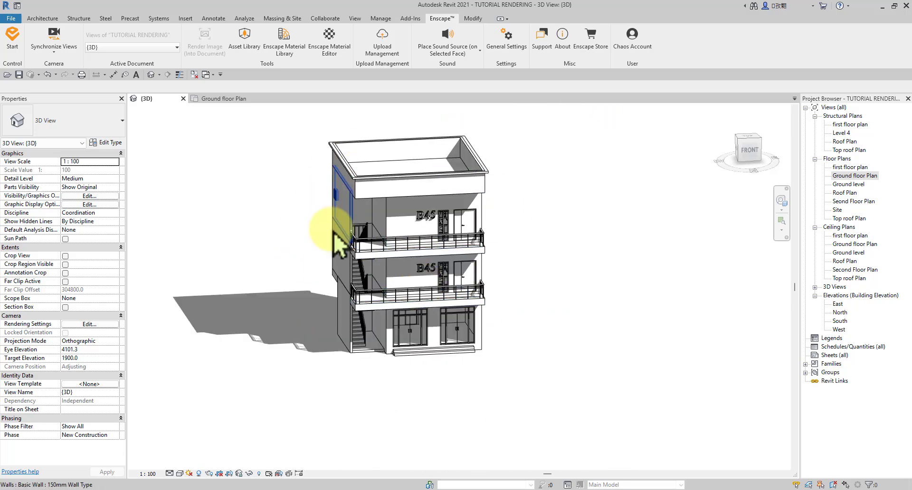
middle_drag(494, 240, 509, 250)
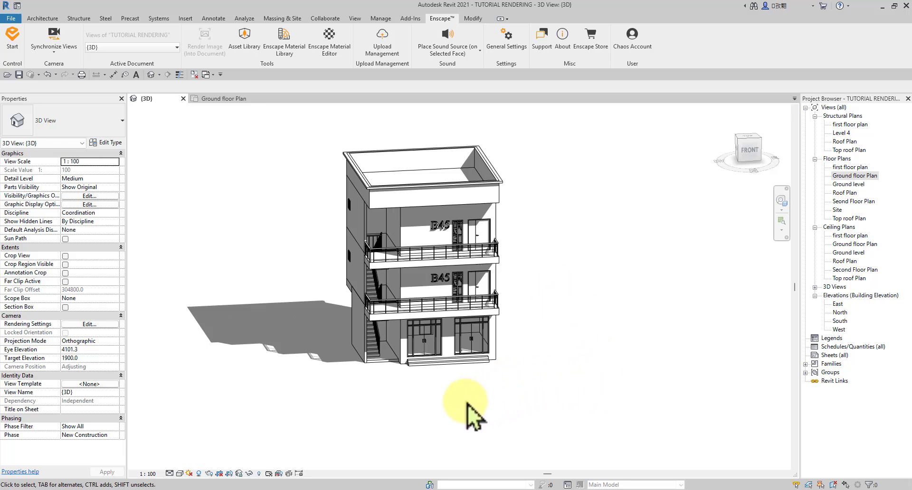
Step: Switch to the web browser and read the Enscape system requirements table, covering operating system, graphics card, VRAM, additional software and unsupported hardware
click(396, 489)
scroll(280, 217, up, 3)
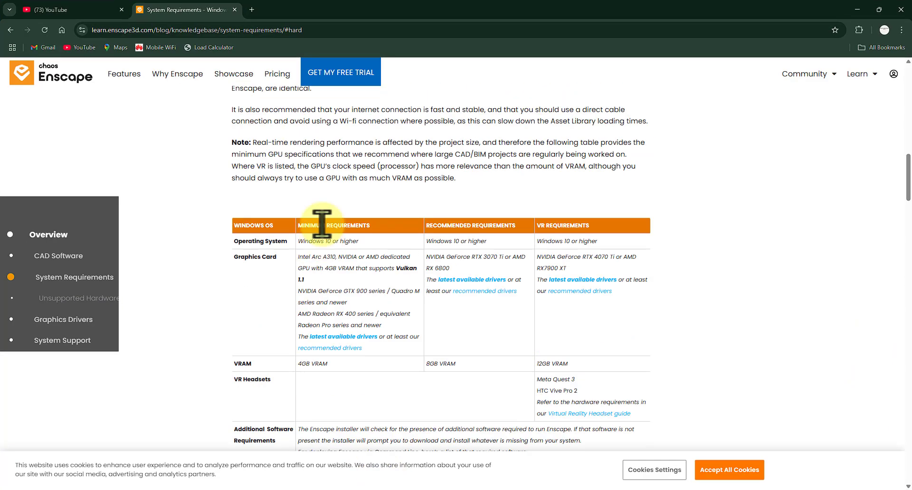
scroll(323, 225, down, 3)
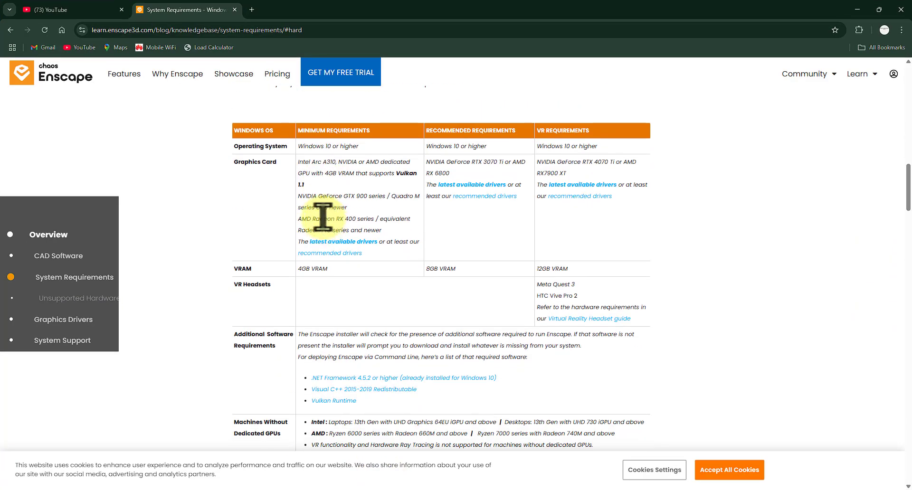
scroll(309, 173, down, 2)
scroll(314, 181, up, 2)
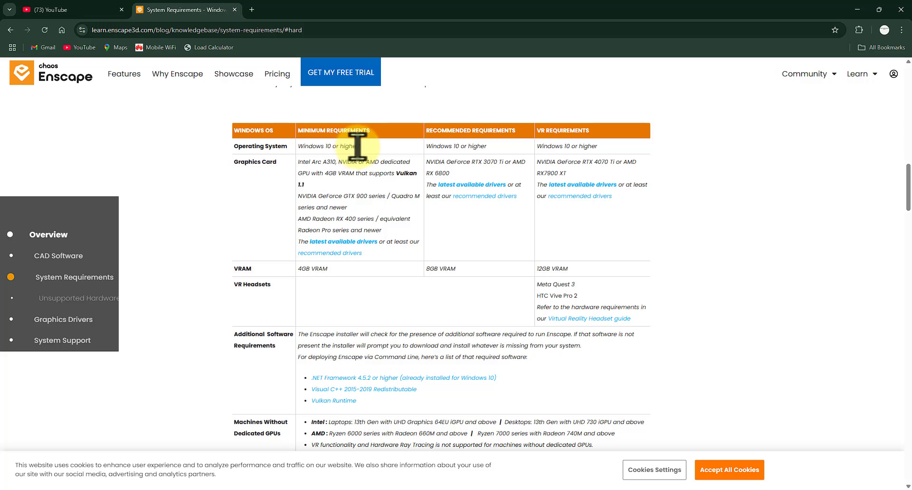
scroll(361, 149, down, 1)
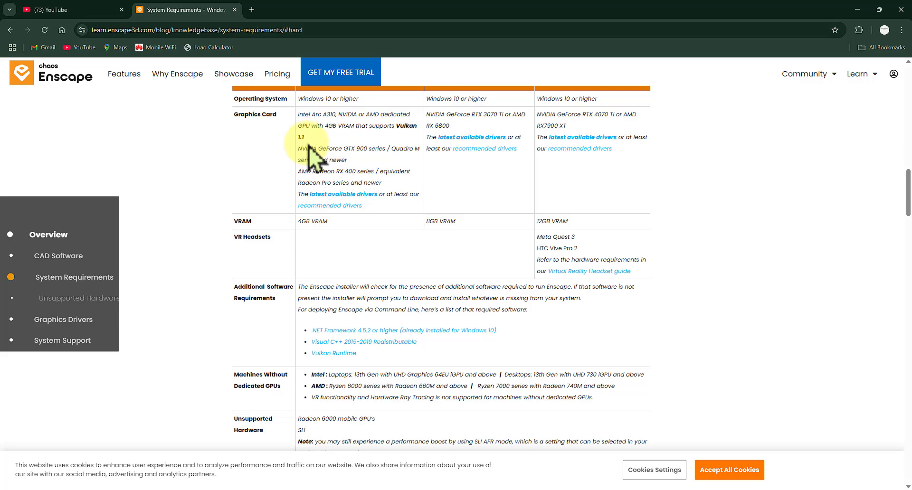
scroll(287, 169, up, 1)
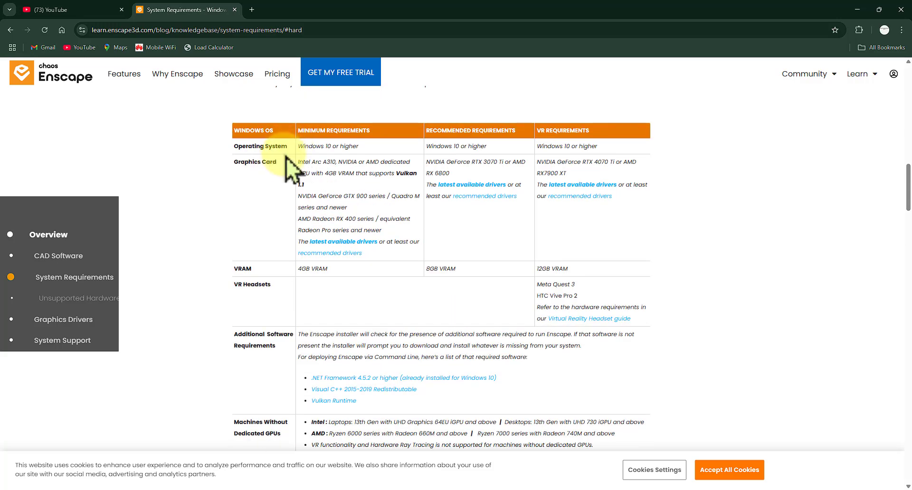
scroll(287, 161, down, 2)
scroll(286, 161, down, 4)
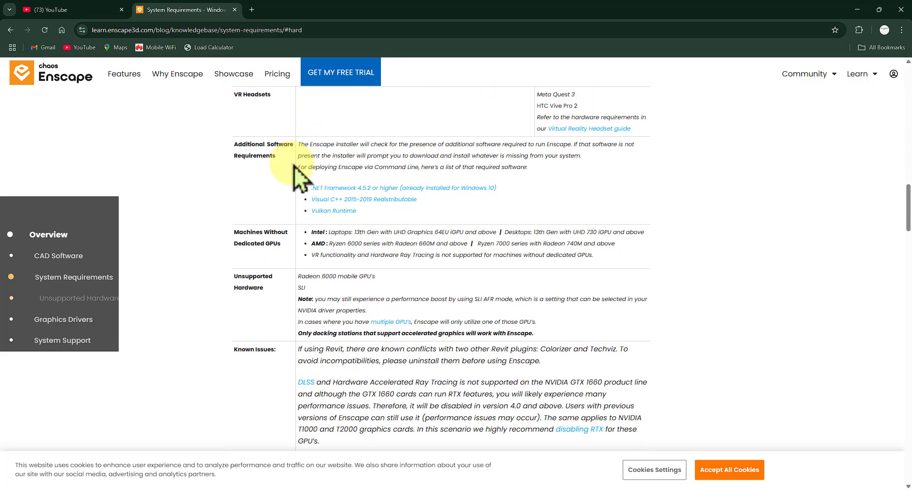
scroll(274, 186, up, 8)
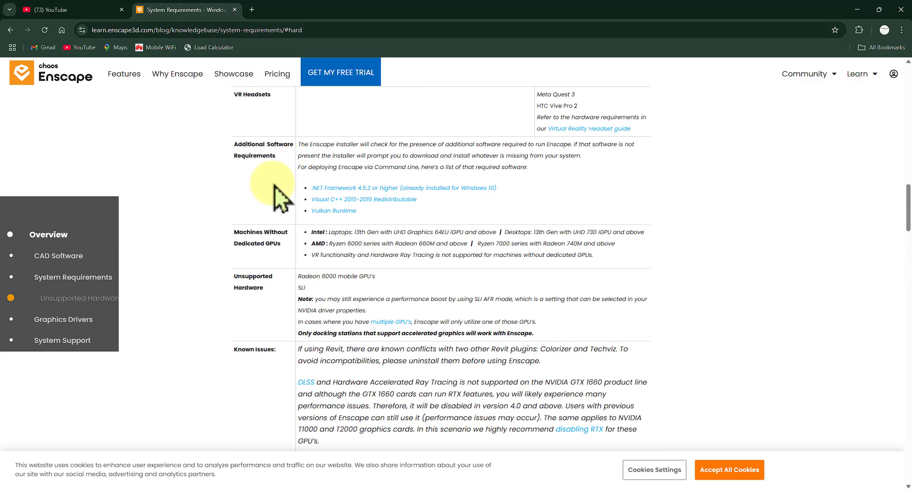
scroll(265, 183, down, 1)
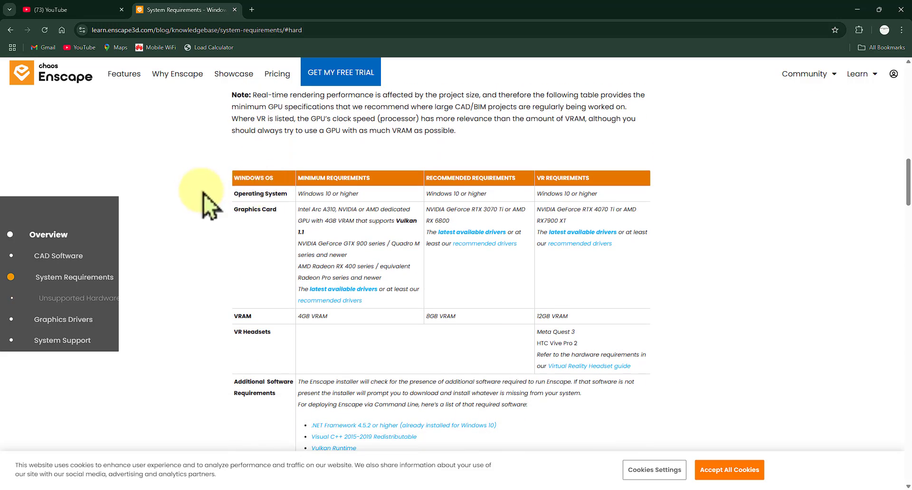
scroll(309, 184, down, 1)
scroll(308, 183, down, 1)
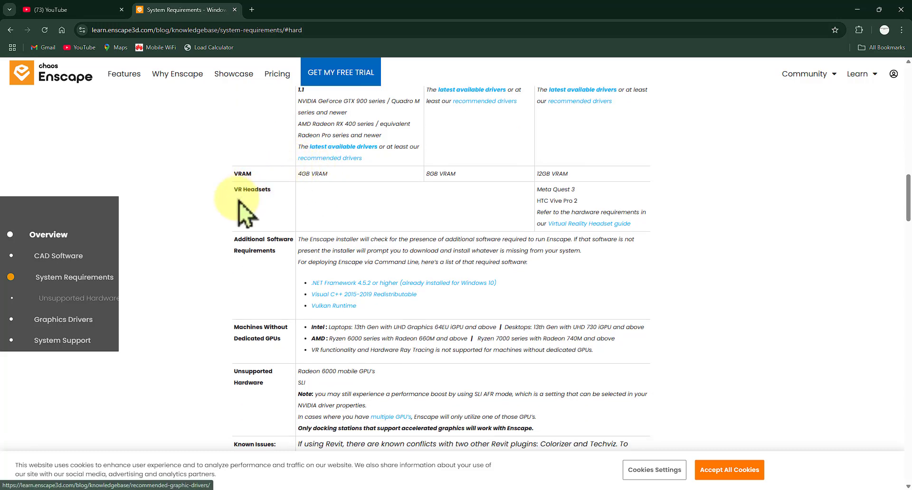
scroll(251, 244, up, 2)
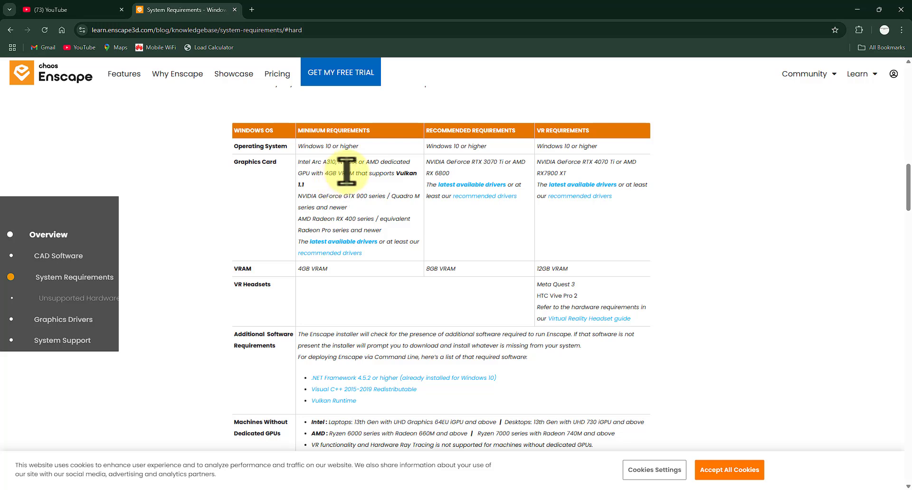
Step: Return to Revit and start the Enscape real-time rendering of the building's 3D view
click(857, 10)
scroll(546, 235, up, 3)
scroll(490, 266, down, 5)
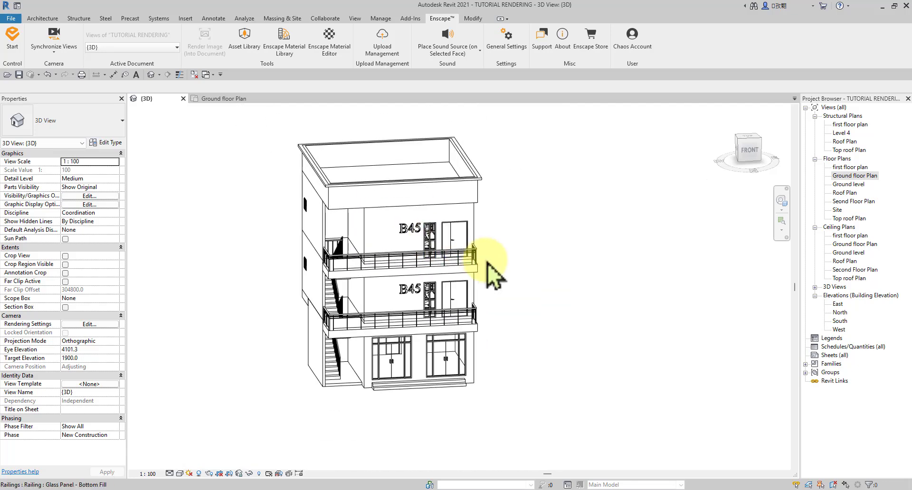
middle_drag(515, 283, 587, 306)
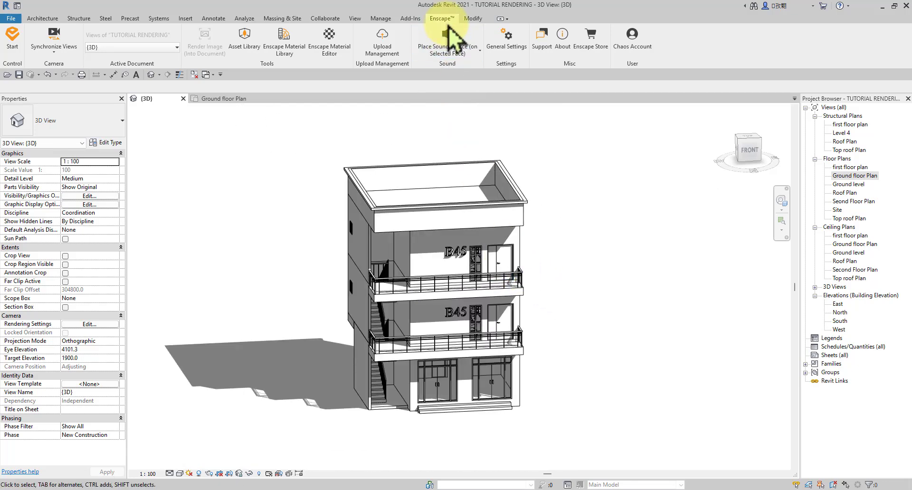
click(13, 39)
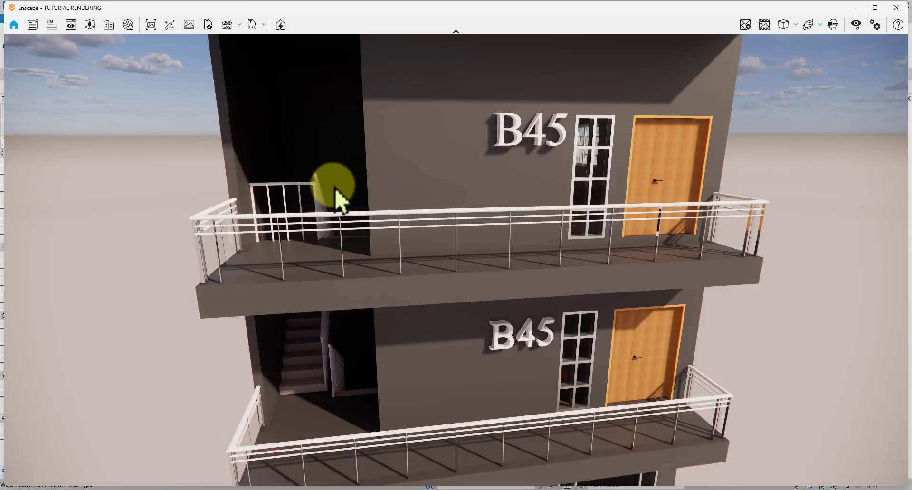
Step: Examine the B45 balcony front of the upper floors in the live rendering from closer, farther back and both sides
drag(407, 197, 466, 222)
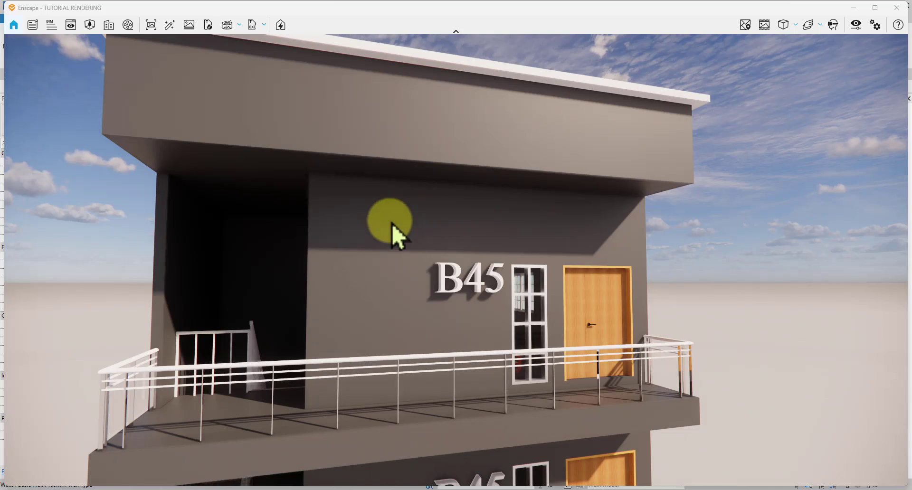
drag(455, 260, 429, 264)
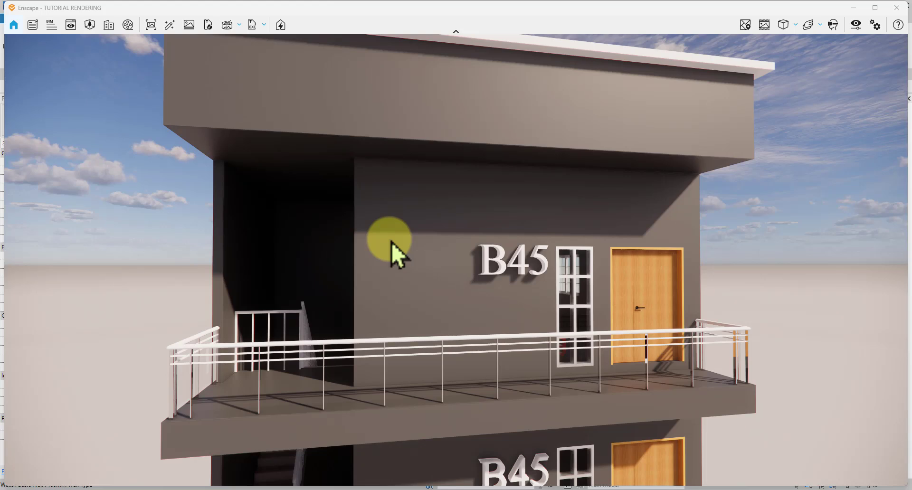
scroll(396, 252, up, 3)
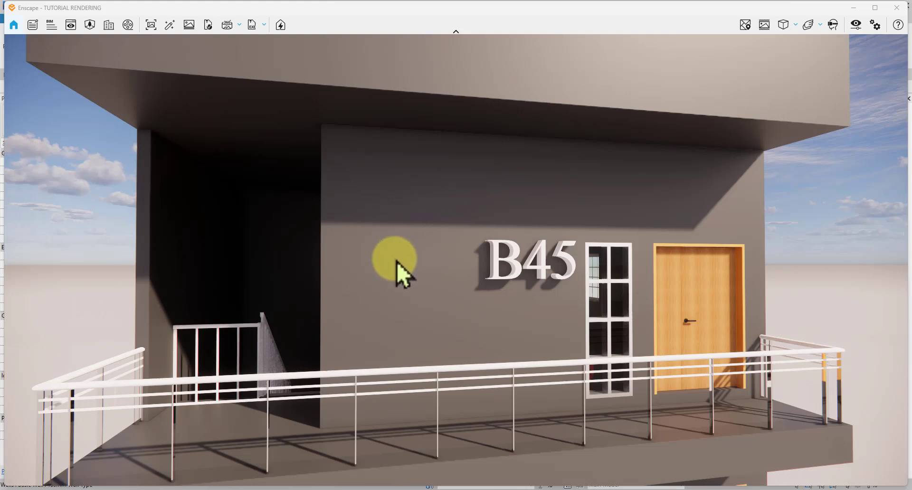
key(s)
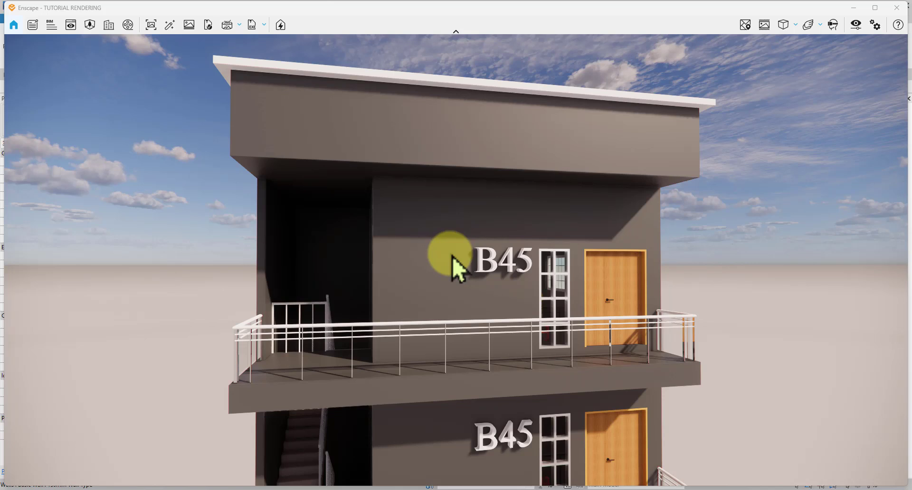
key(d)
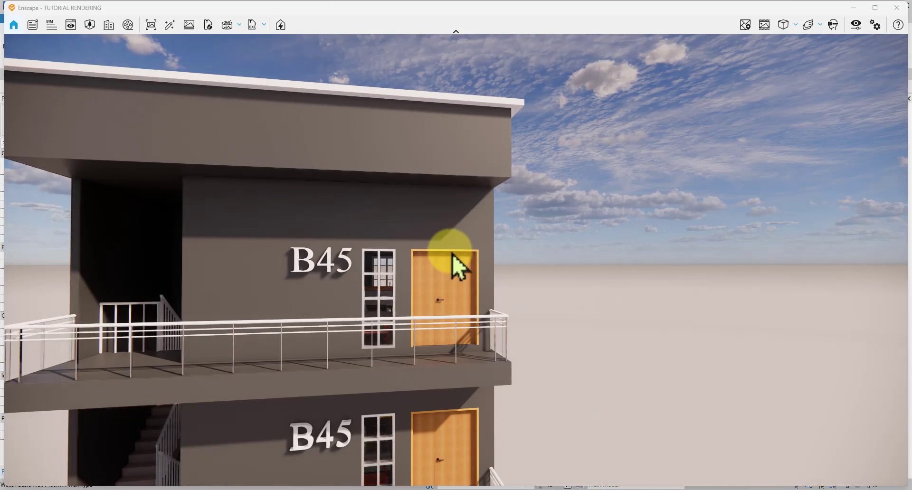
key(a)
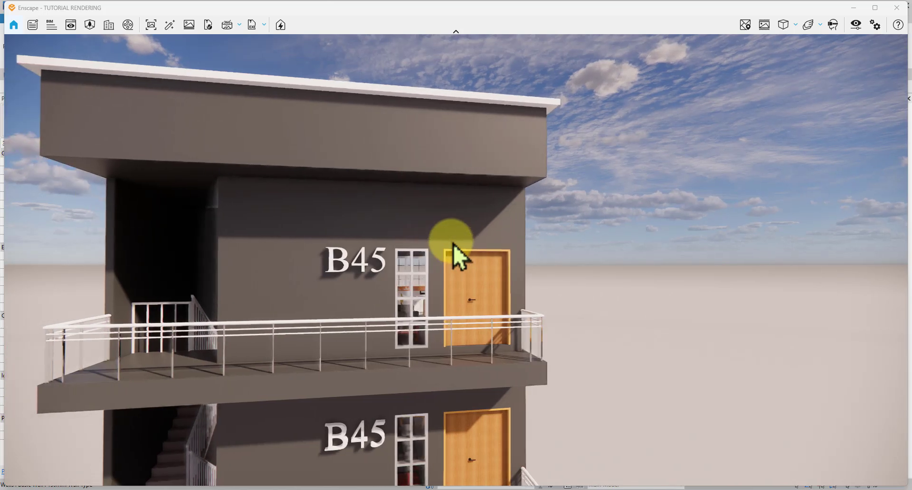
key(a)
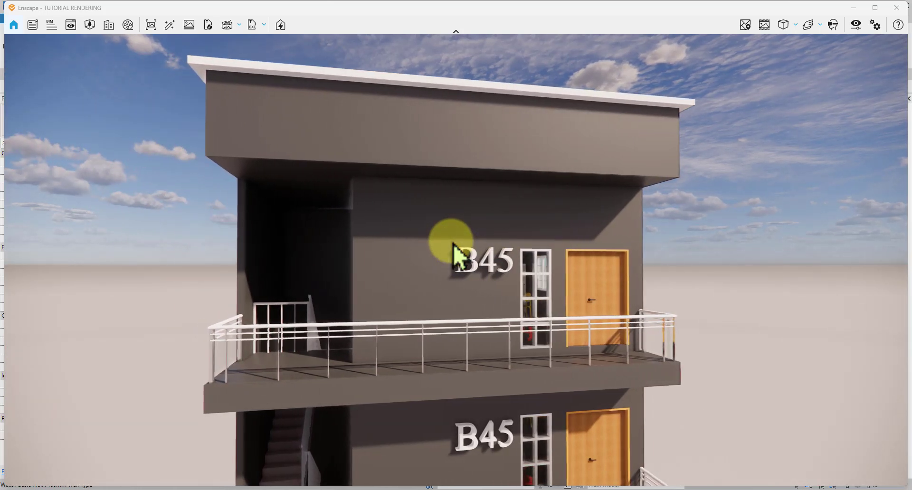
key(a)
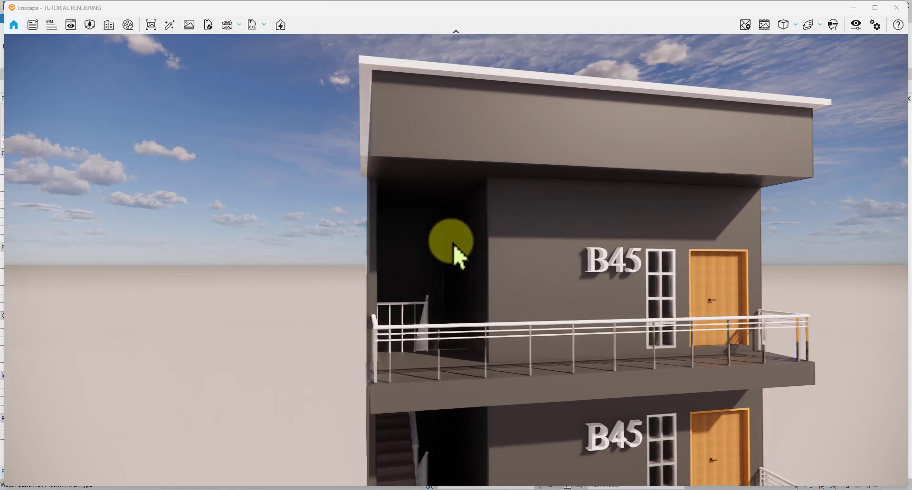
mouse_move(454, 259)
mouse_down()
mouse_move(528, 261)
mouse_move(461, 259)
mouse_move(474, 259)
mouse_move(453, 261)
mouse_move(428, 285)
mouse_move(453, 264)
mouse_move(435, 252)
mouse_up()
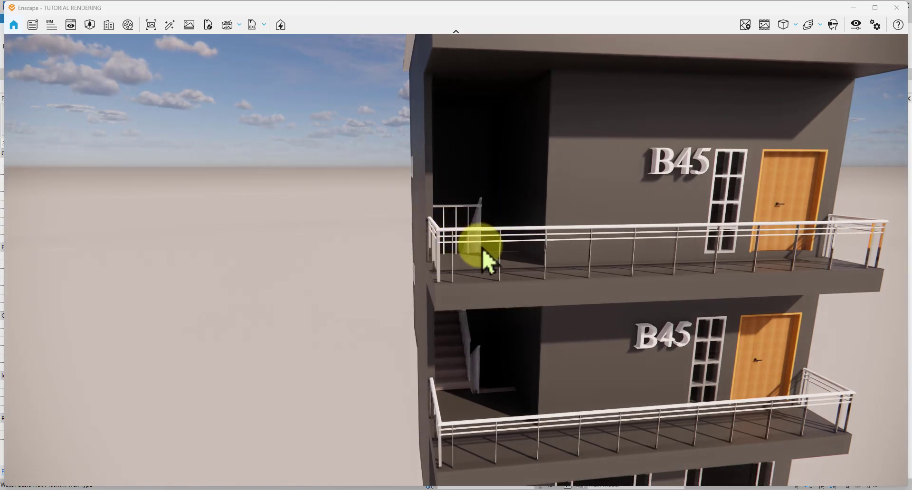
drag(535, 235, 488, 289)
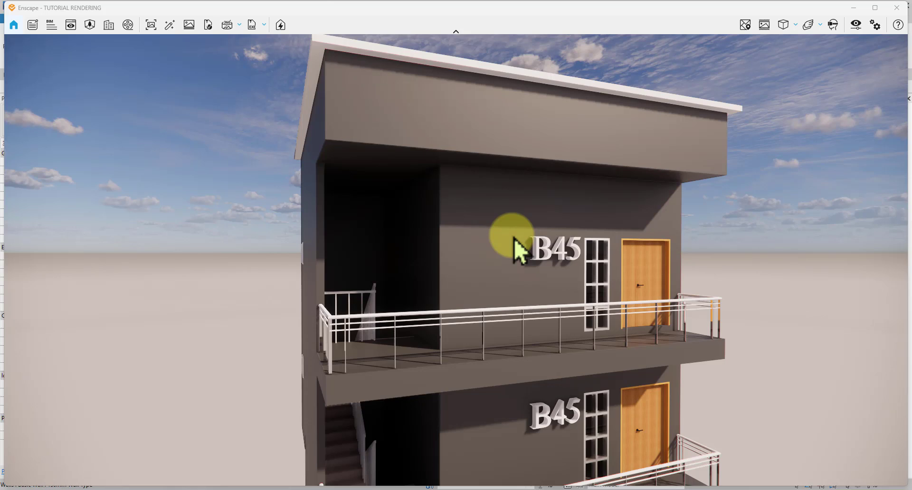
Step: Examine the roof and its parapet from above, and the full balcony front from a low viewpoint
key(e)
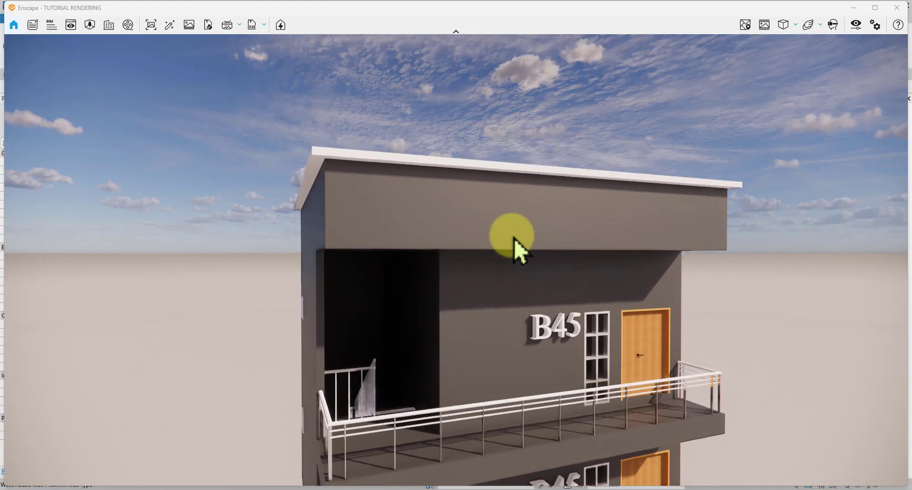
key(e)
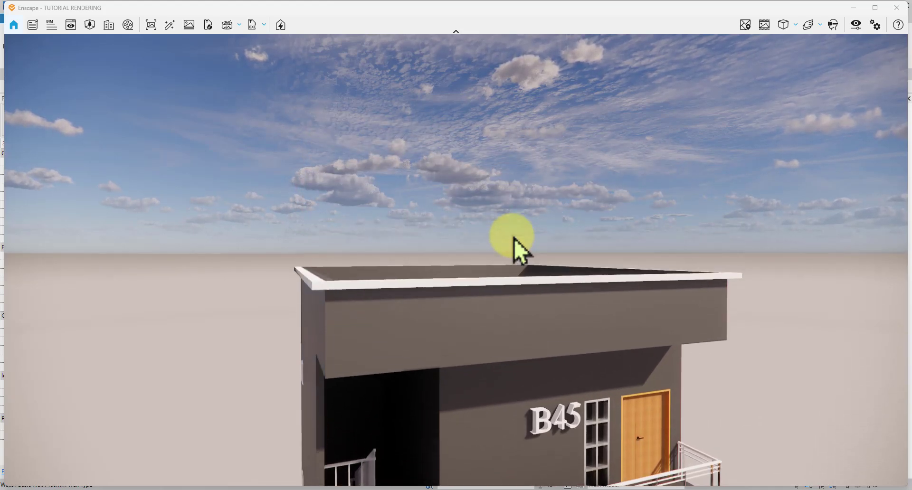
key(e)
drag(513, 243, 431, 307)
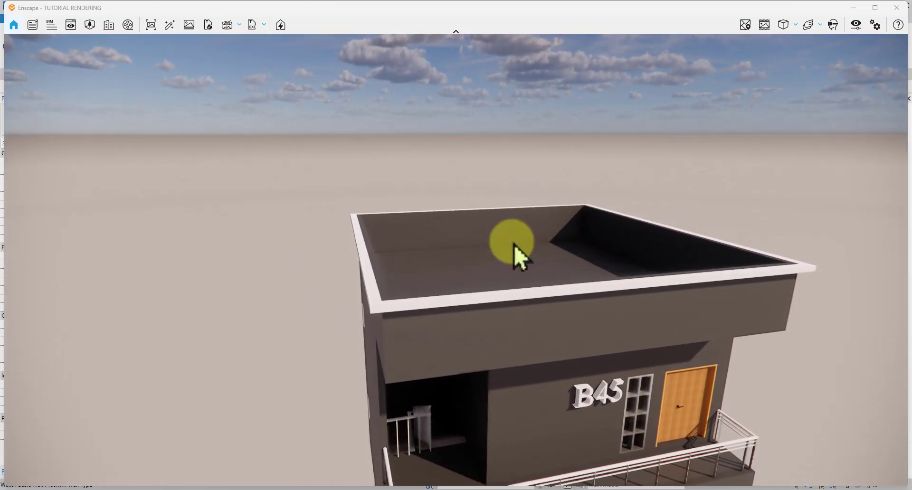
drag(514, 244, 325, 390)
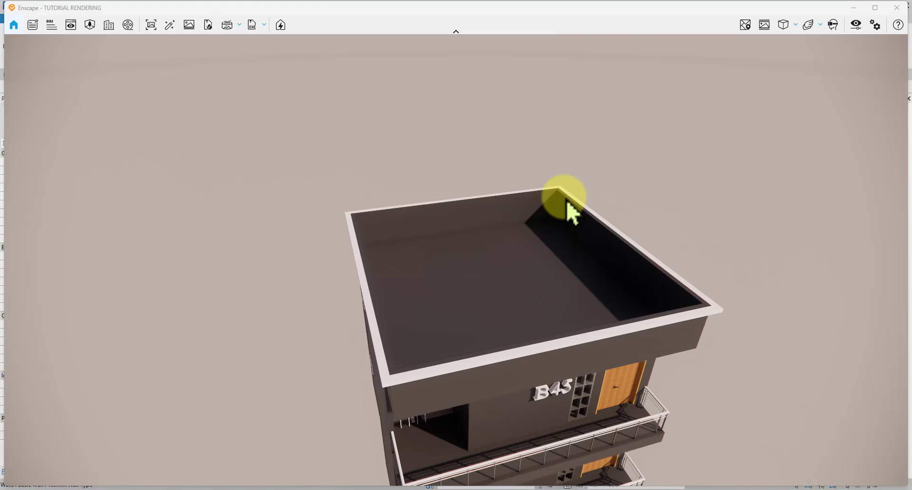
drag(568, 204, 484, 126)
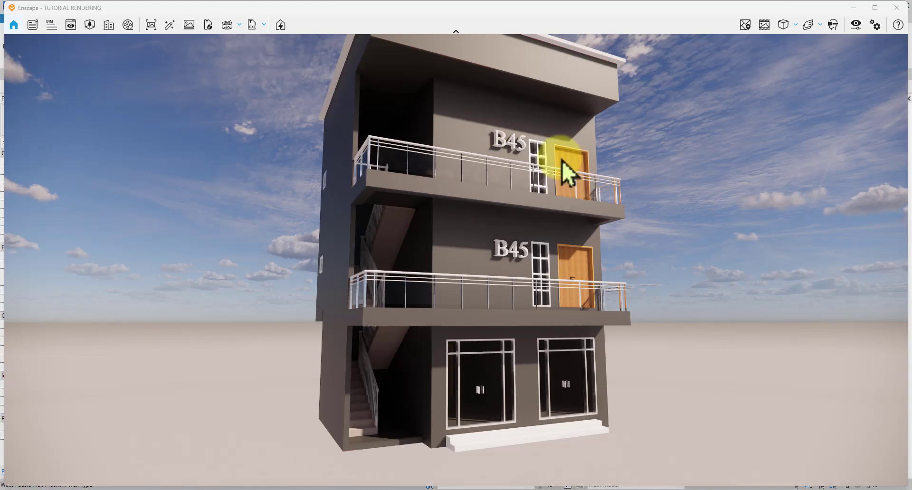
drag(562, 161, 453, 217)
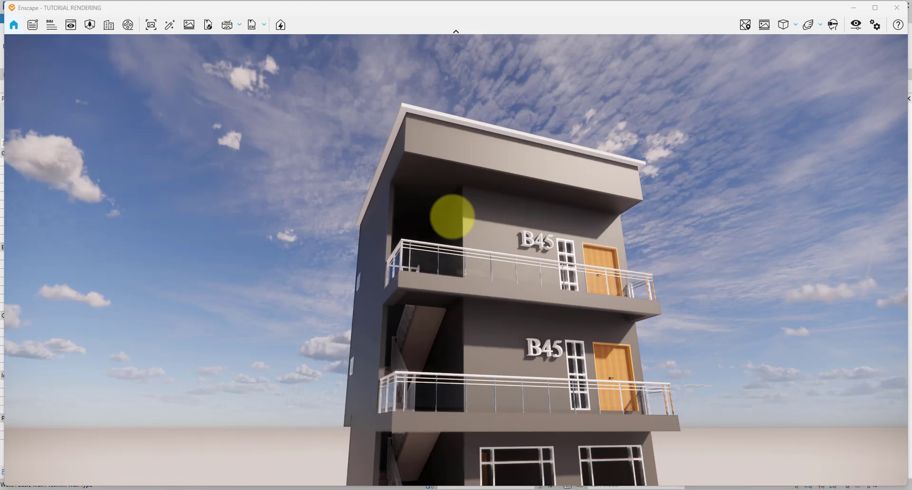
drag(550, 173, 474, 286)
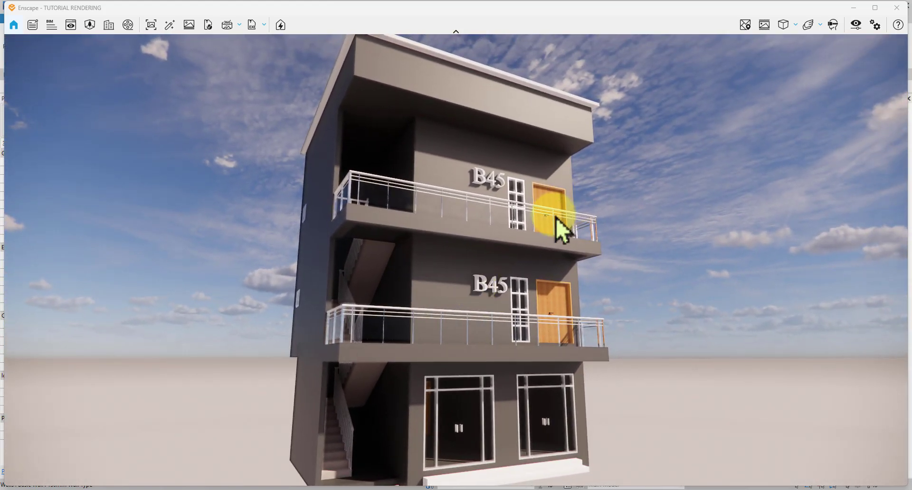
drag(545, 229, 451, 261)
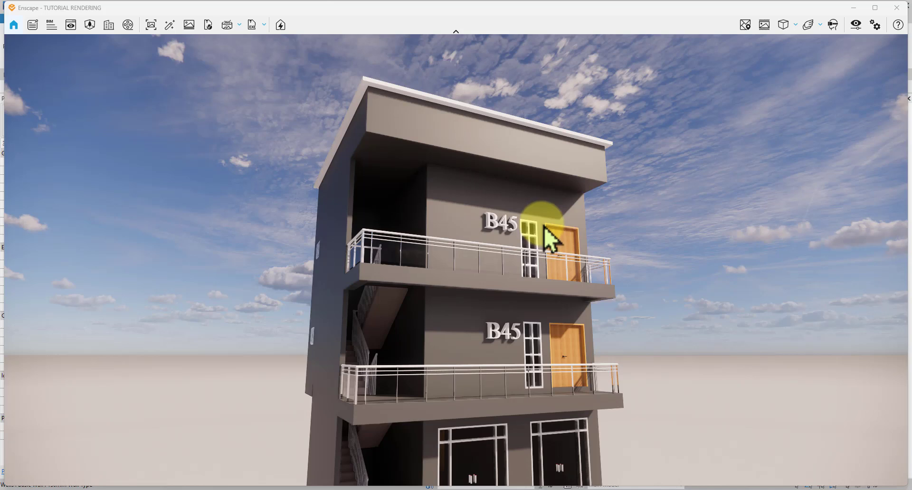
Step: Examine the building while raising the viewpoint above the roof and lowering it beneath the ground floor, including its side wall
key(e)
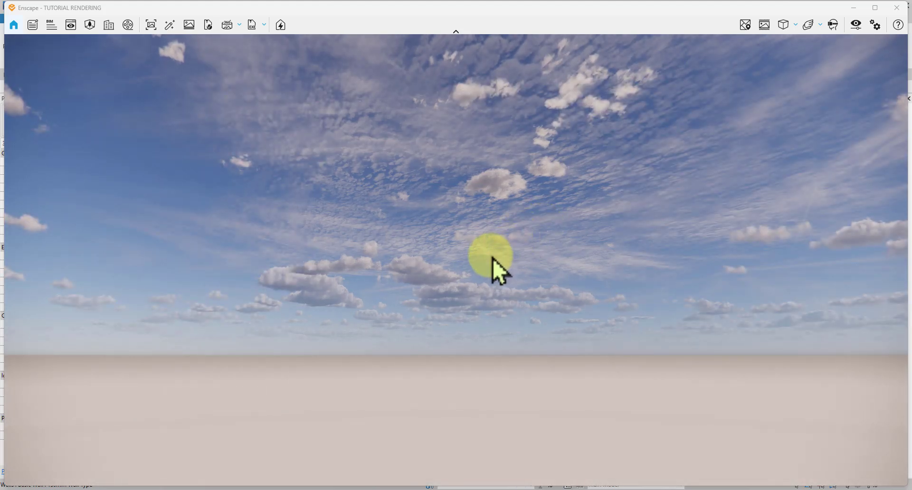
key(q)
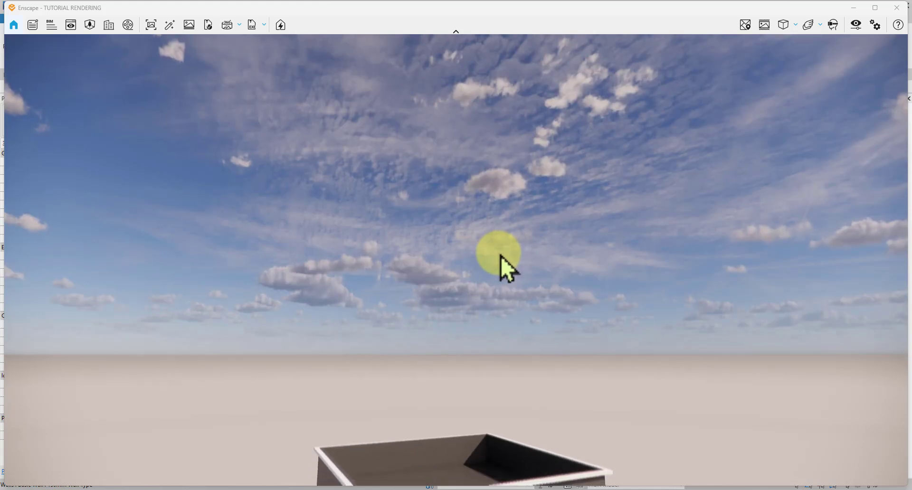
key(q)
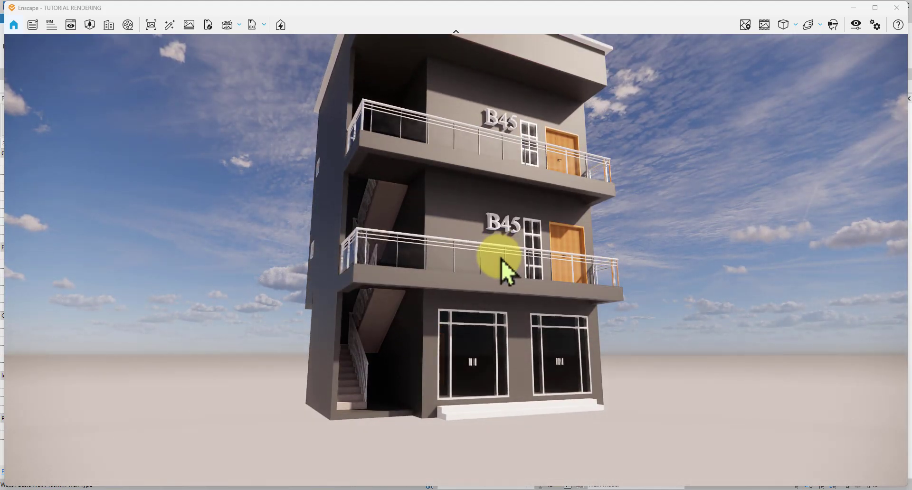
key(q)
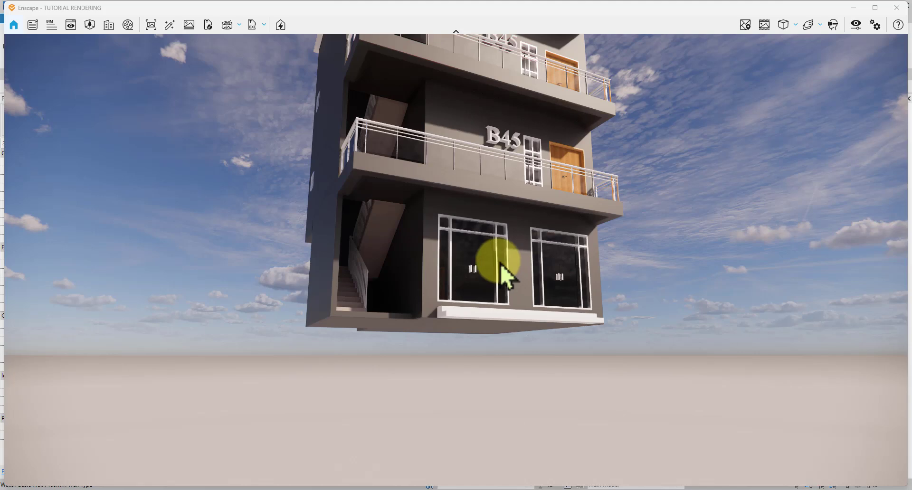
key(e)
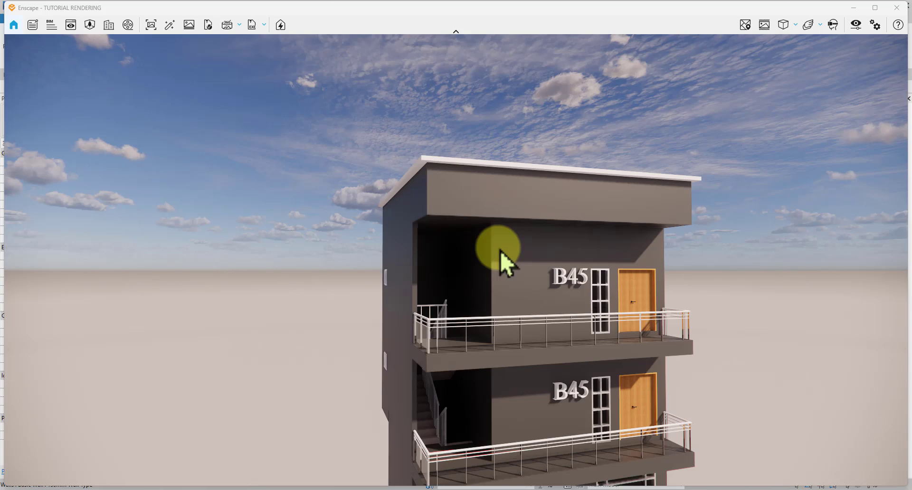
key(e)
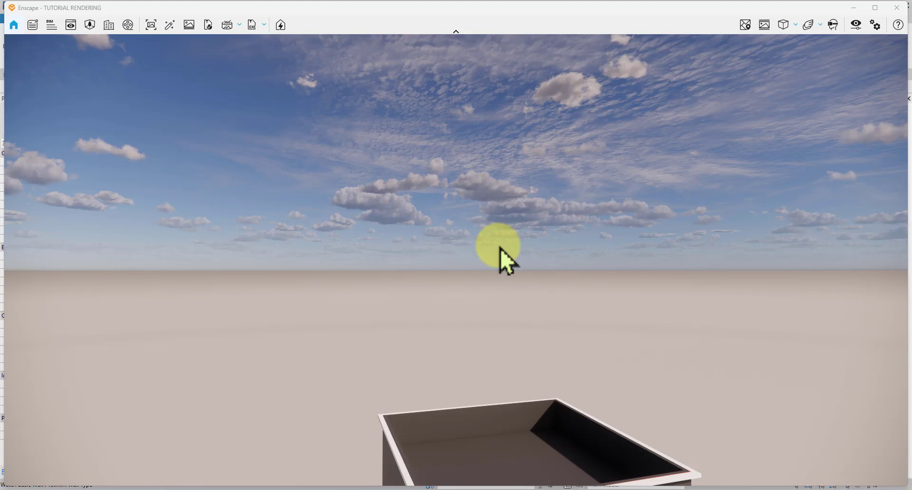
key(q)
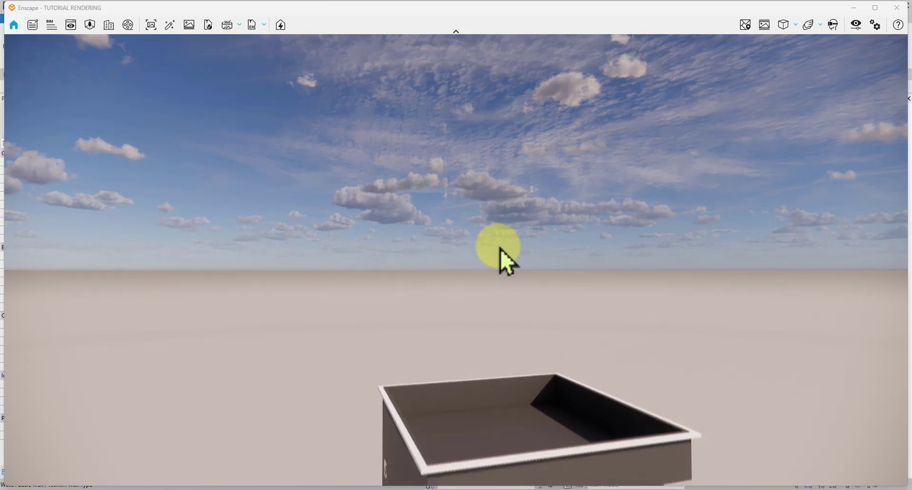
drag(501, 245, 325, 261)
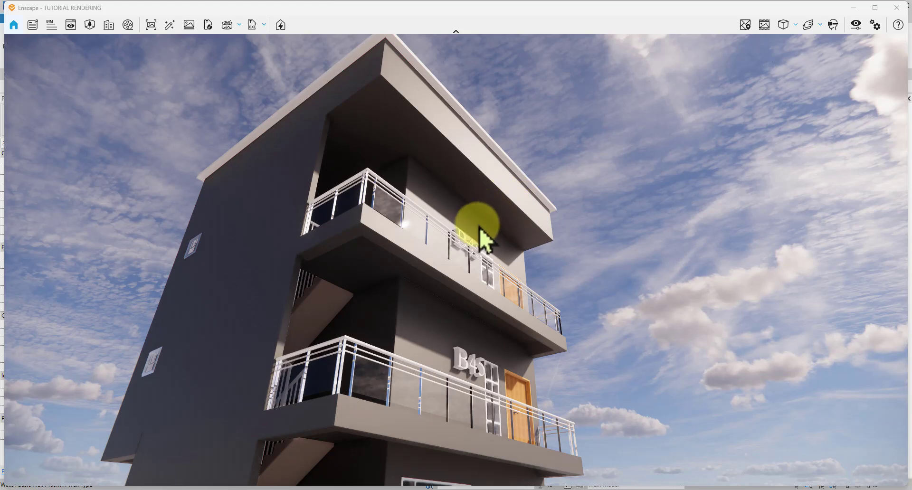
drag(480, 229, 433, 185)
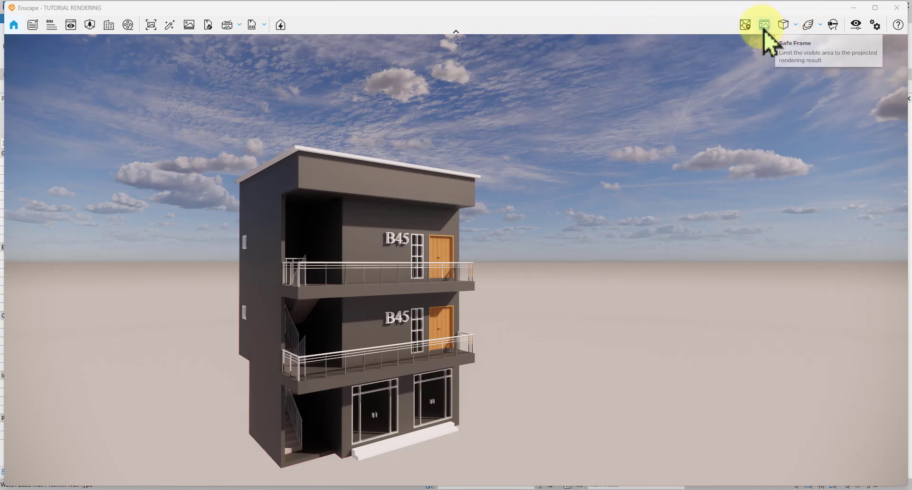
Step: Set the rendering's projection mode to Two-Point and view the whole building from its front corner
click(795, 26)
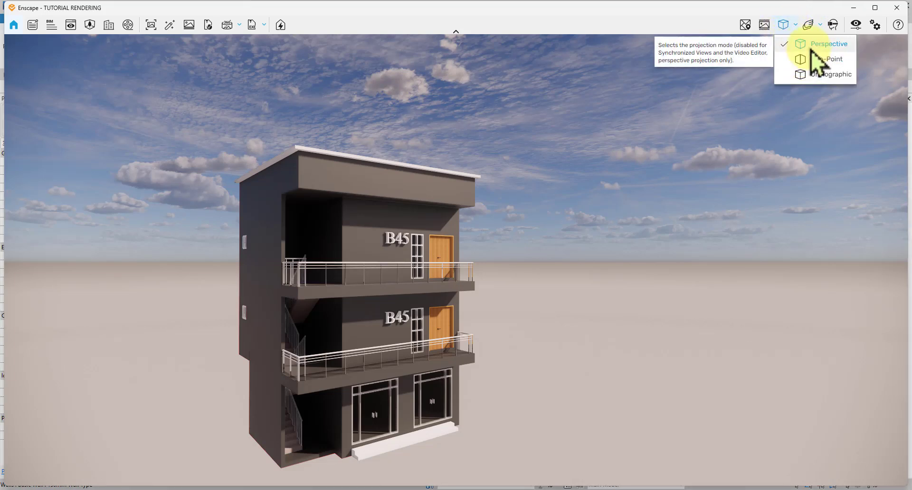
click(810, 50)
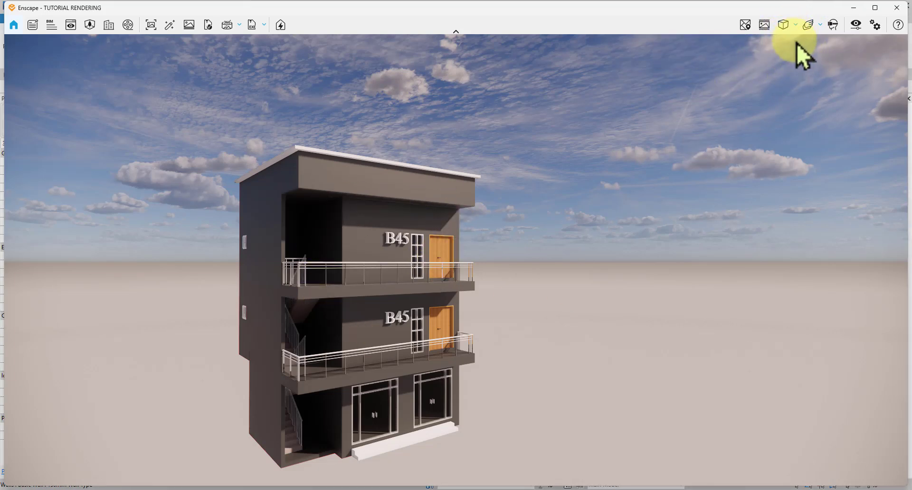
click(796, 26)
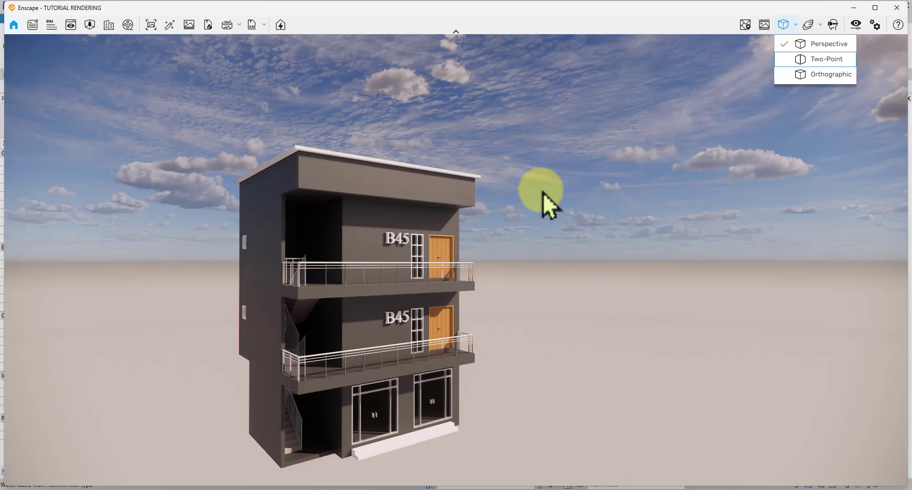
click(817, 63)
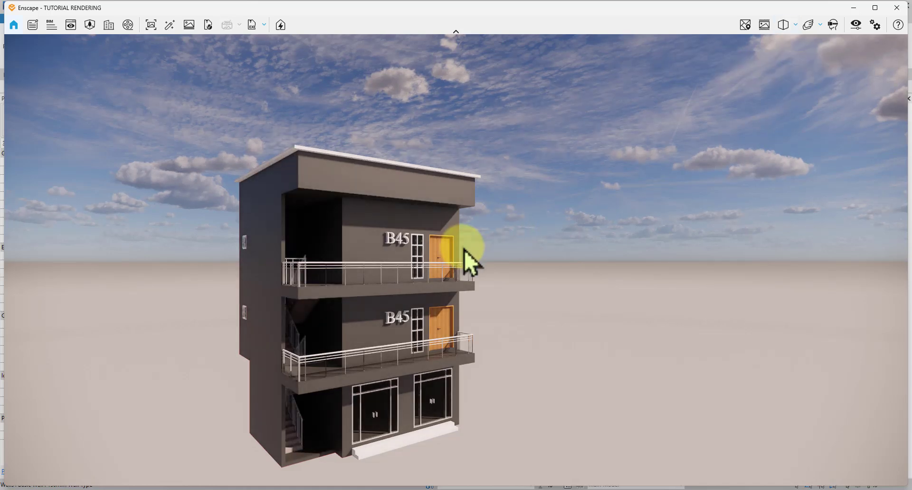
click(795, 26)
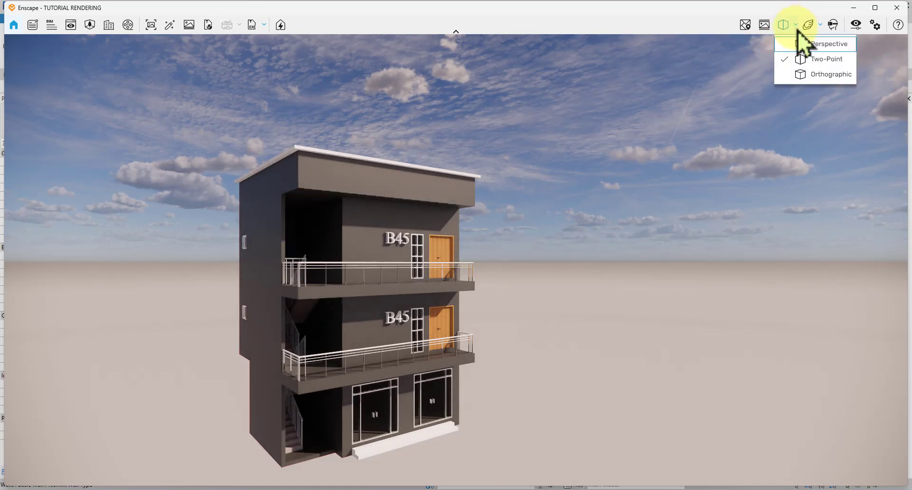
click(811, 66)
drag(535, 281, 492, 257)
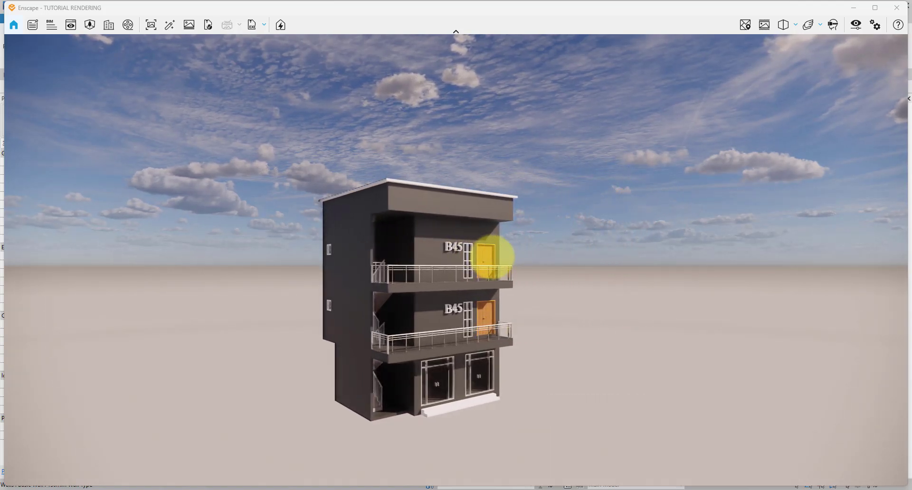
Step: Change the projection mode to Orthographic and orbit to see the building's side wall and balconies from below
click(792, 31)
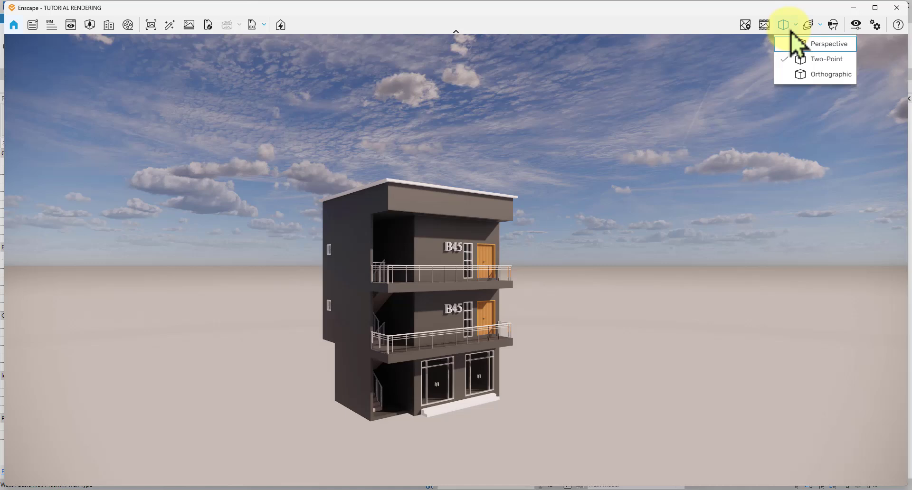
click(819, 79)
drag(534, 261, 625, 69)
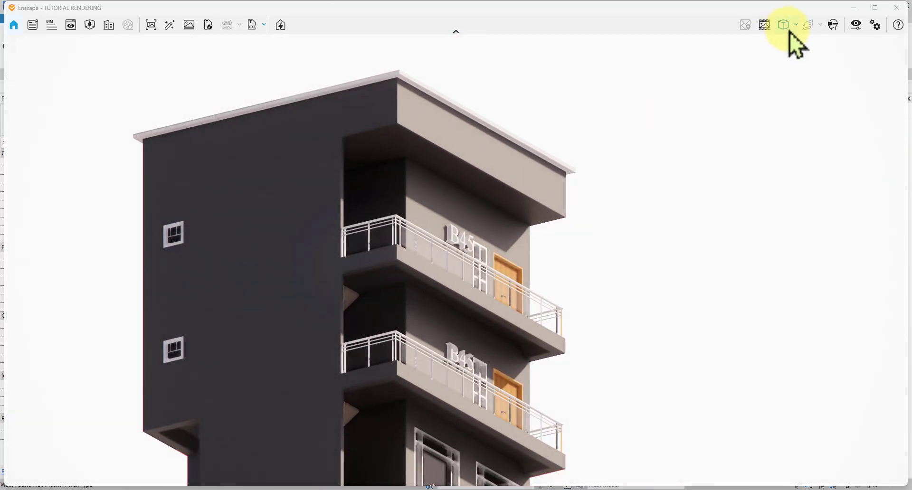
Step: Set the rendering's projection mode back to Perspective and view the whole building from its front corner
click(790, 28)
click(789, 61)
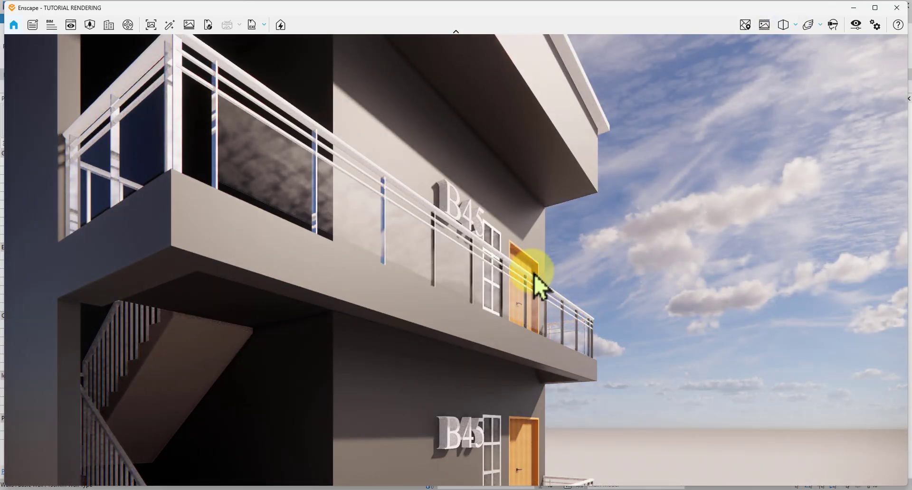
scroll(534, 275, down, 2)
drag(444, 273, 503, 270)
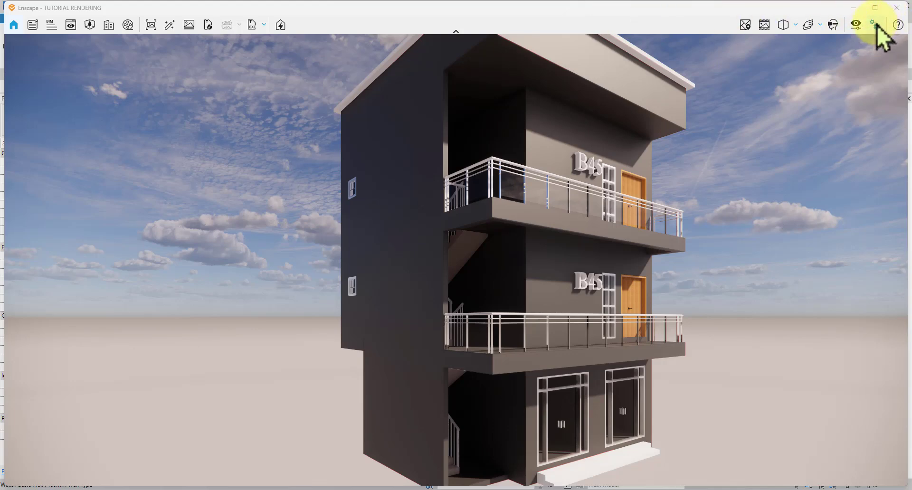
Step: Switch to Revit and examine the 3D model's balconies, side walls and roof from several angles
click(853, 8)
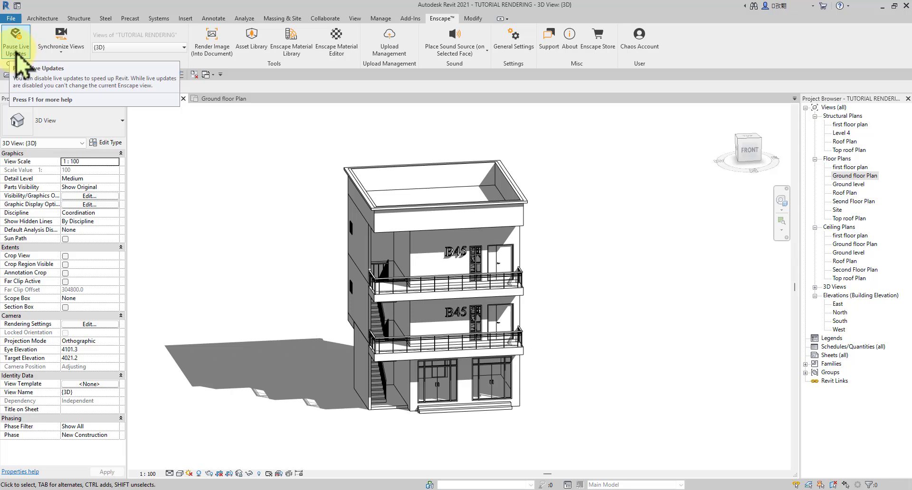
scroll(357, 285, up, 5)
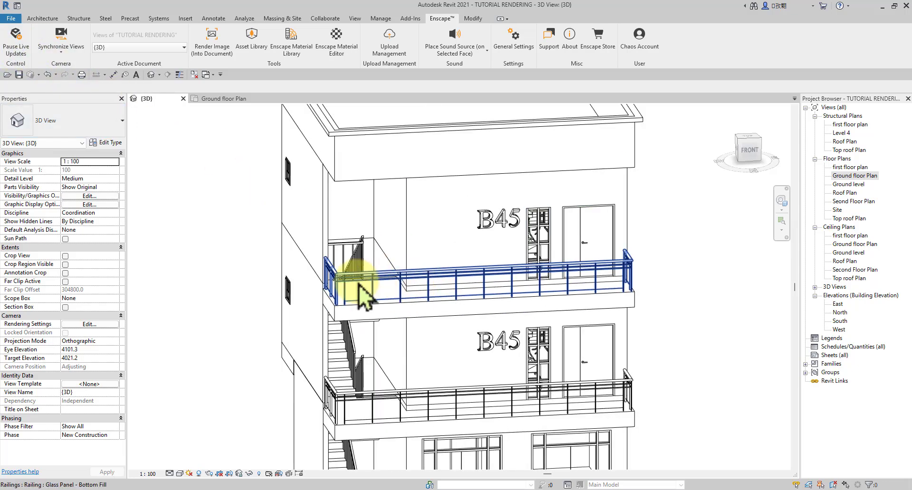
scroll(397, 287, down, 3)
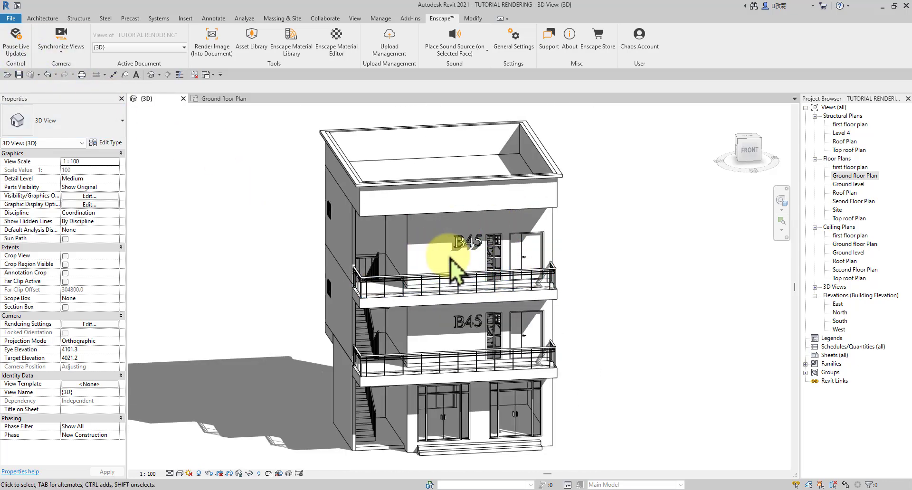
shift+middle_drag(380, 276, 362, 326)
shift+middle_drag(577, 264, 540, 224)
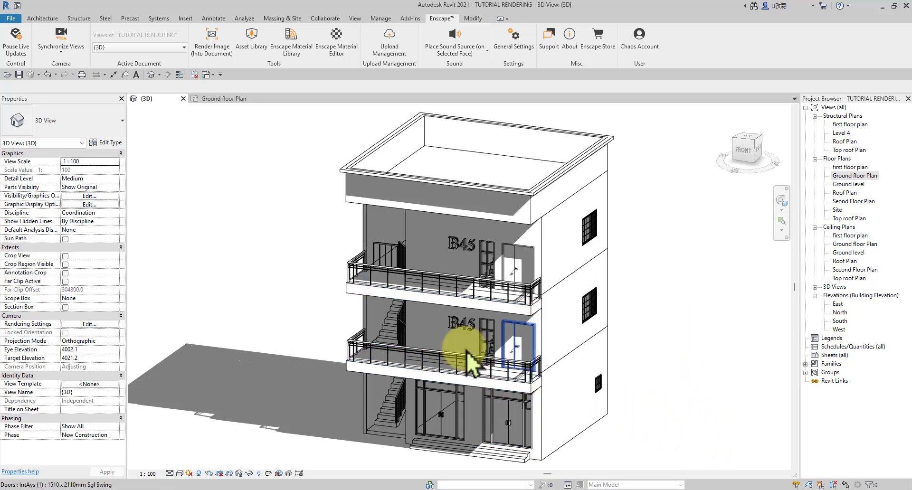
shift+middle_drag(297, 326, 406, 232)
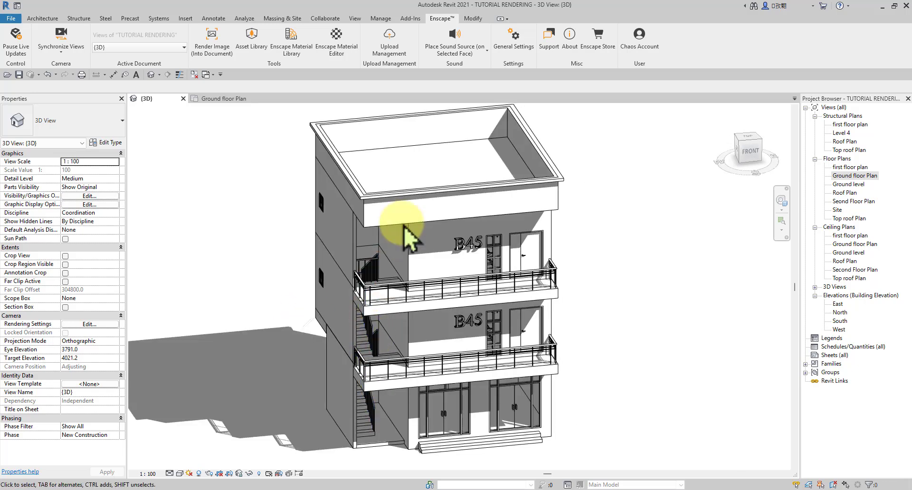
Step: In the ground floor plan, place one BMW_M6_Custom_8049 car component in front of the staircase, about 1400 mm outside its outer wall
click(215, 99)
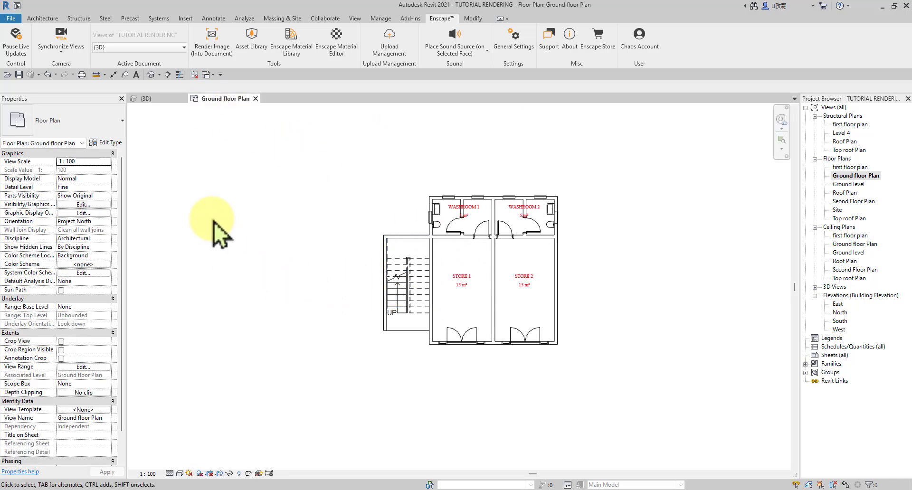
click(42, 18)
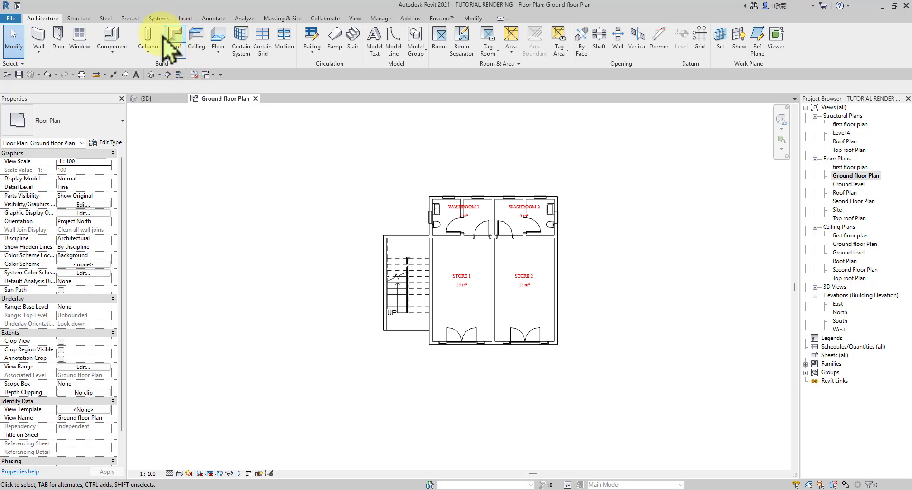
click(113, 38)
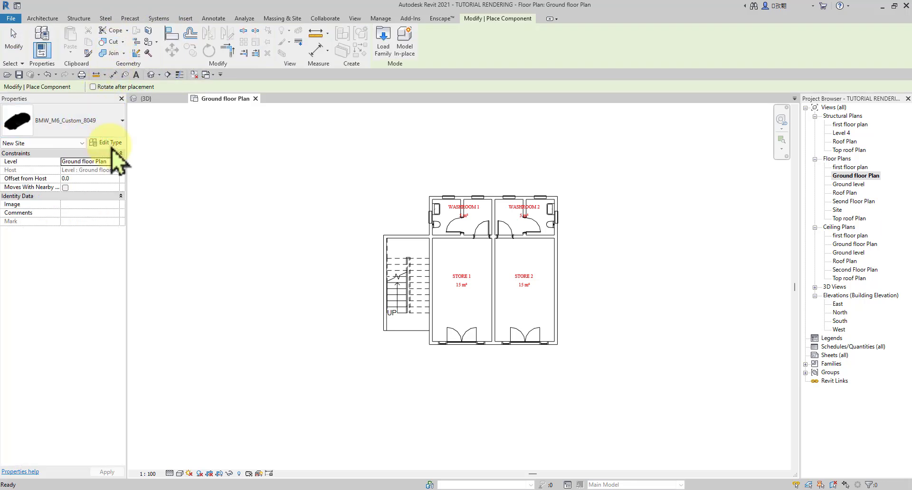
middle_drag(432, 408, 342, 322)
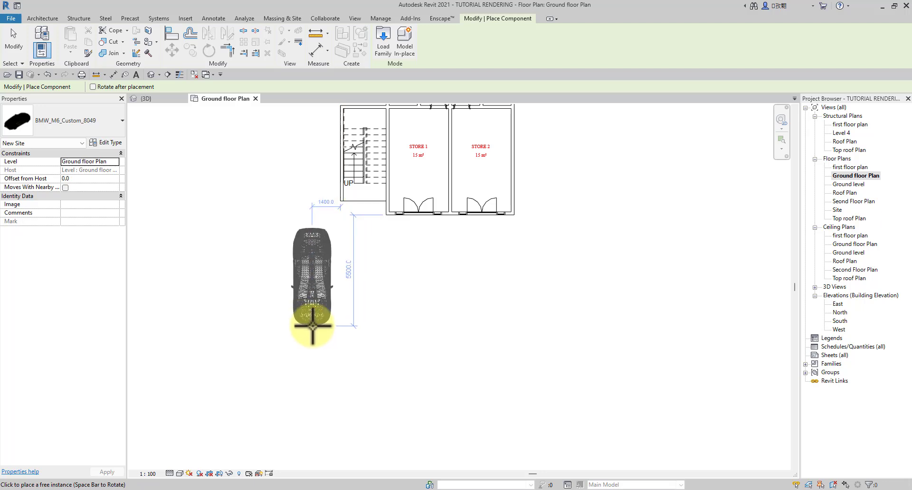
click(351, 327)
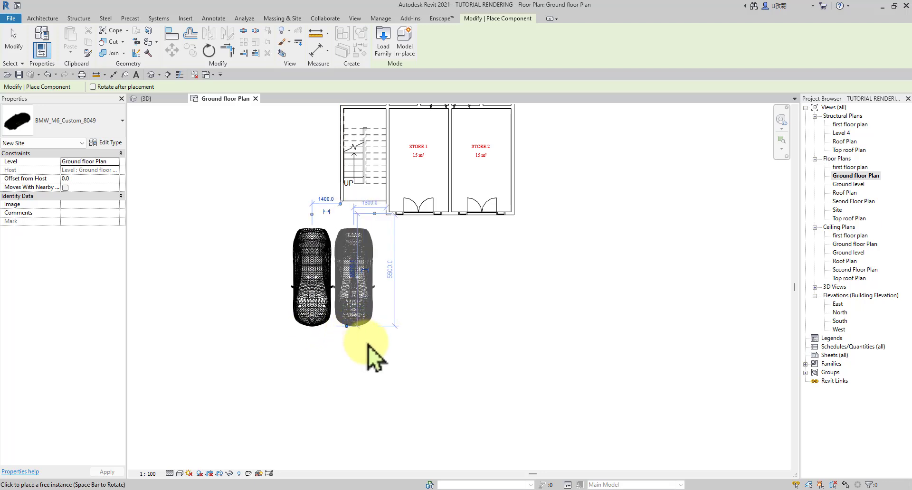
key(Escape)
key(Escape)
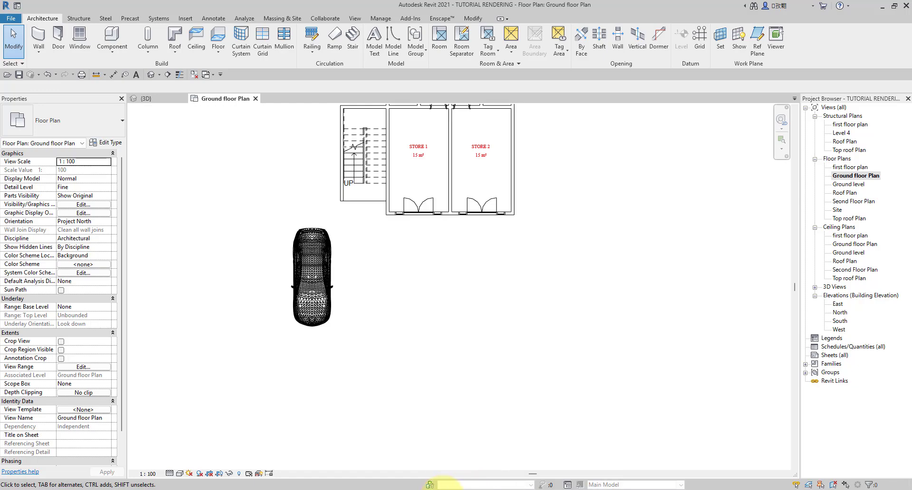
Step: Switch to the Enscape rendering and check the placed car beside the building from a lower viewpoint
mouse_move(554, 481)
click(598, 426)
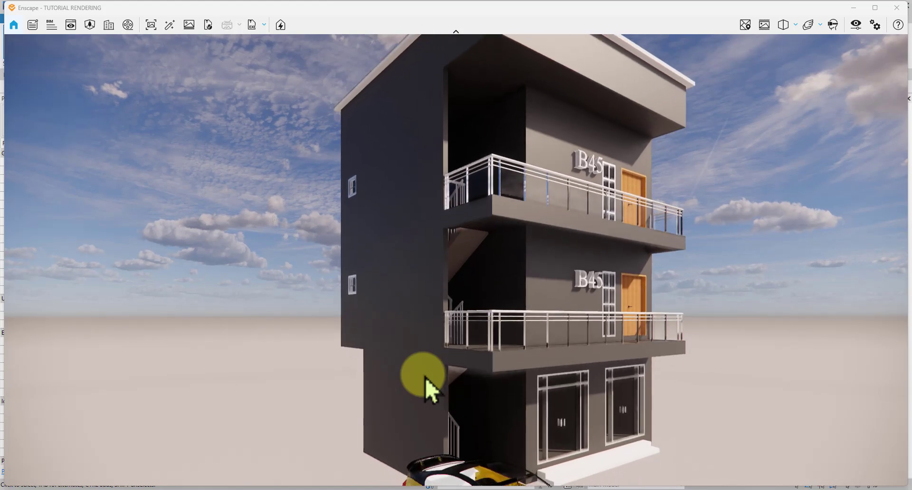
key(q)
drag(454, 260, 485, 260)
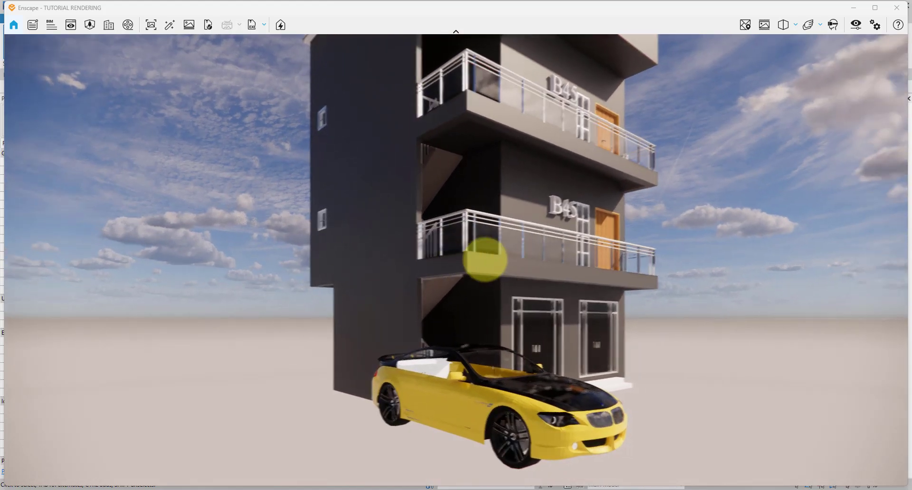
Step: Switch to Revit, delete the car from the ground floor plan and pause Enscape's live updates
click(853, 8)
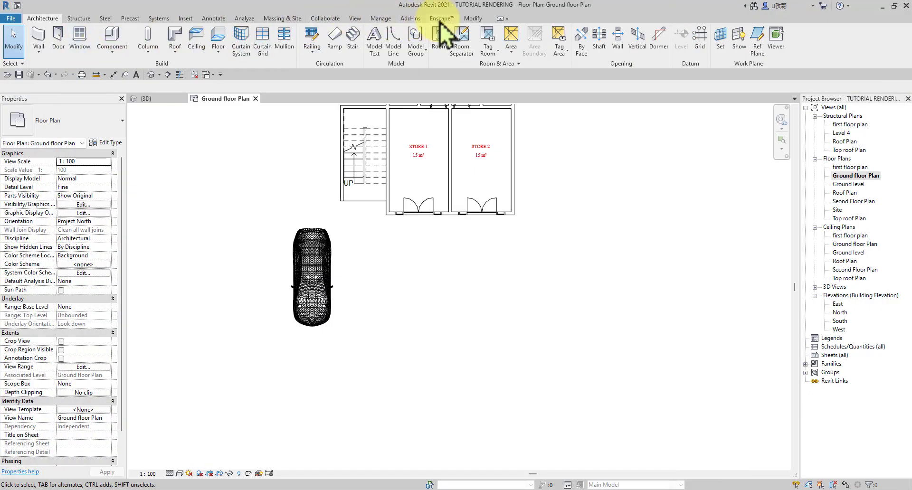
click(441, 19)
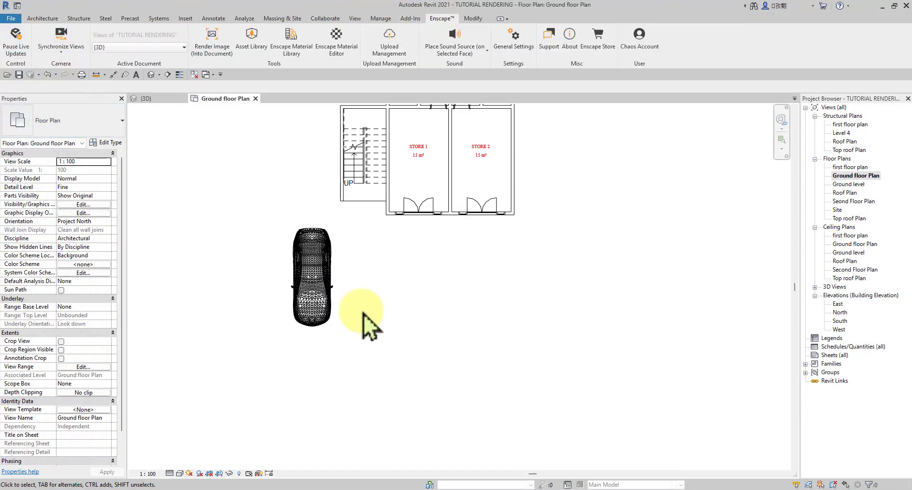
middle_drag(429, 307, 468, 365)
scroll(462, 360, down, 2)
scroll(514, 346, up, 3)
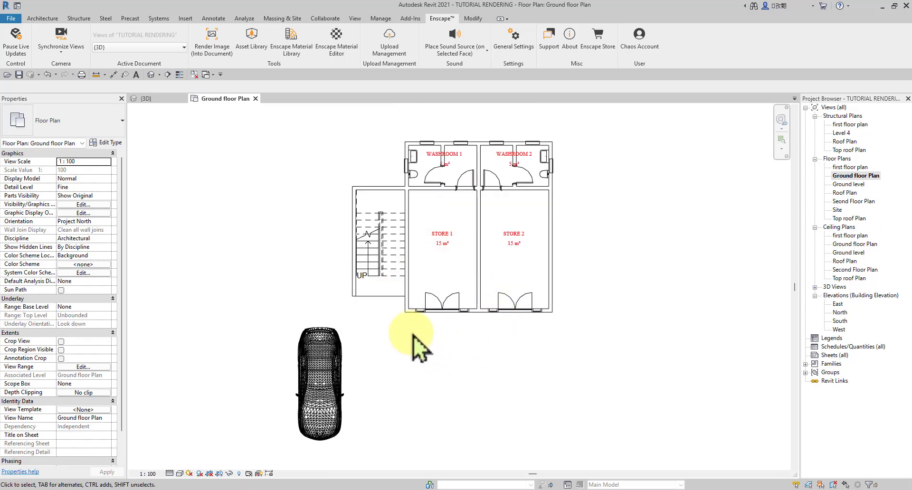
scroll(413, 328, up, 1)
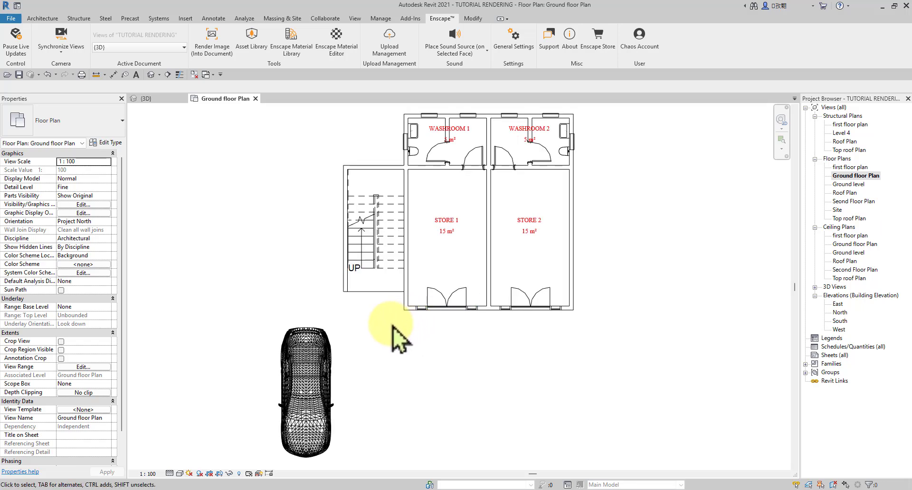
scroll(334, 307, down, 2)
middle_drag(348, 314, 377, 310)
click(343, 354)
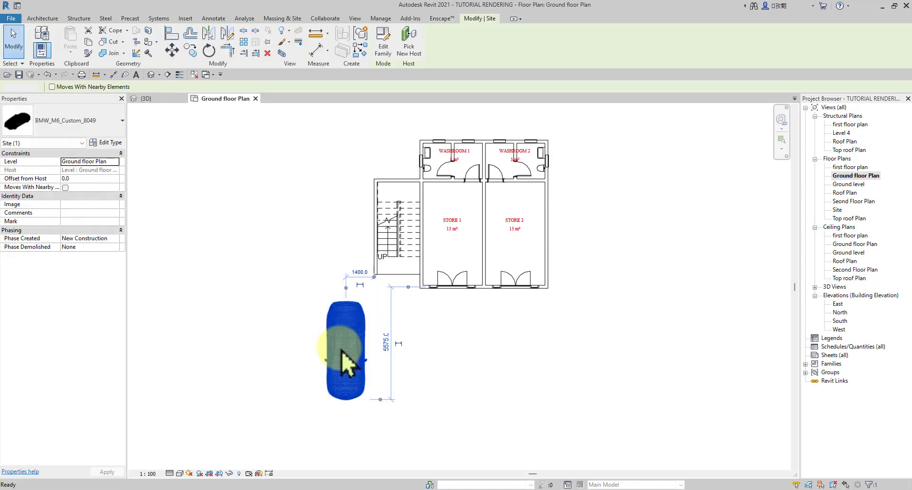
key(Delete)
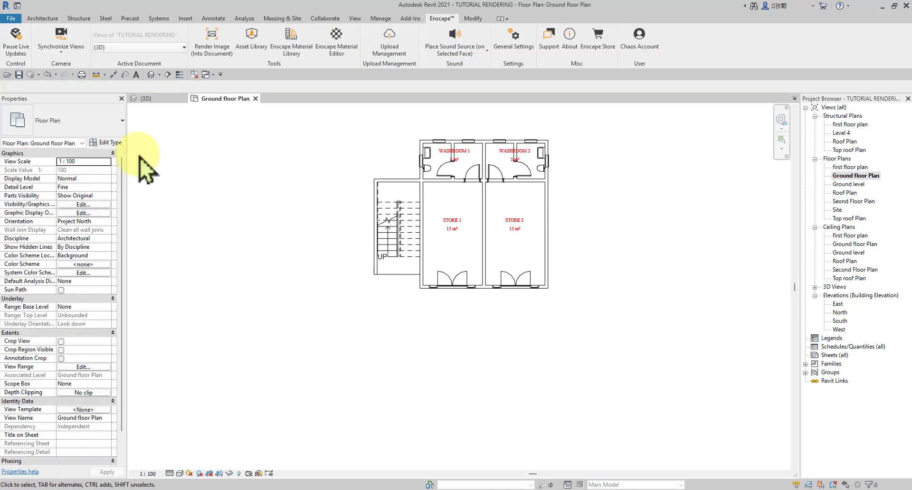
click(18, 50)
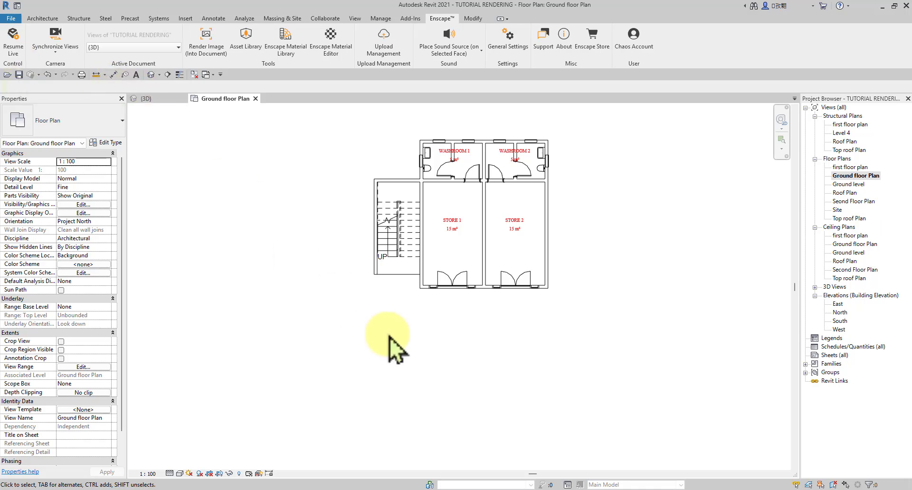
Step: Place another BMW_M6_Custom_8049 car in front of the staircase, about 2500 mm outside its outer wall
click(42, 18)
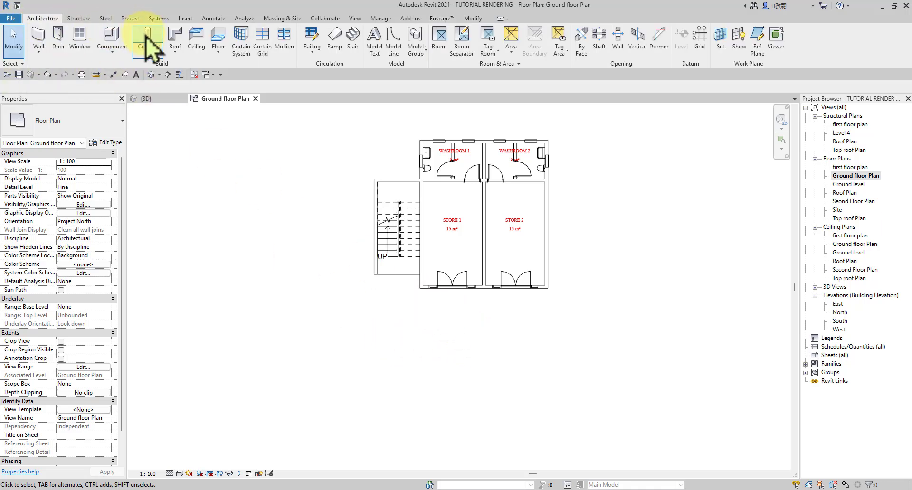
click(142, 38)
click(323, 401)
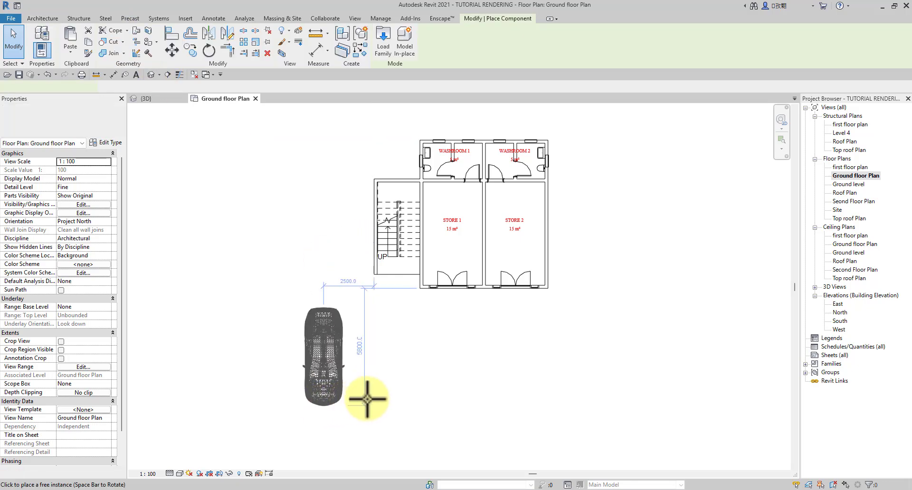
key(Escape)
Step: Switch to the Enscape rendering and check the ground in front of the building for the new car
mouse_move(533, 484)
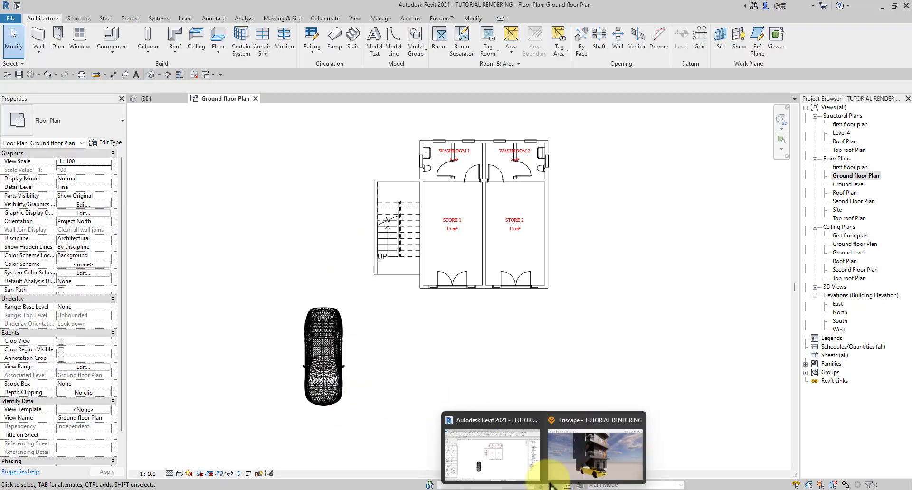
click(566, 455)
drag(367, 387, 391, 281)
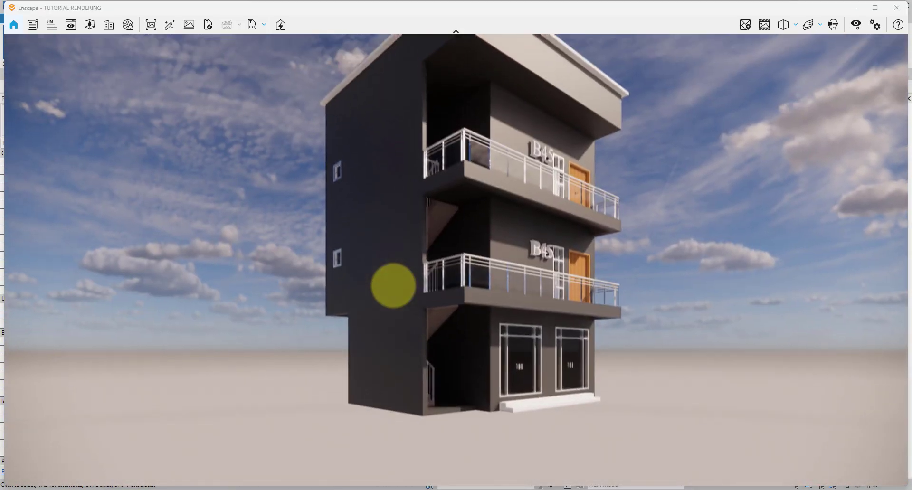
Step: Switch to Revit and delete the car in front of the staircase from the ground floor plan
click(854, 8)
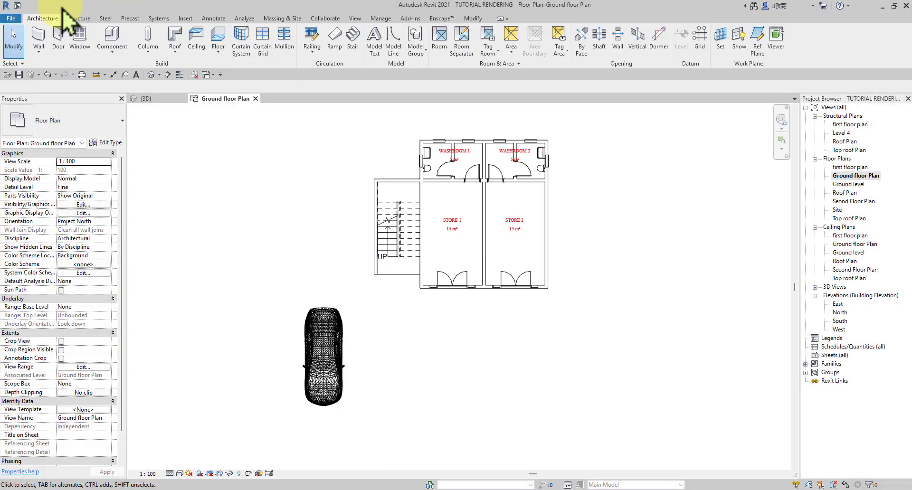
click(439, 18)
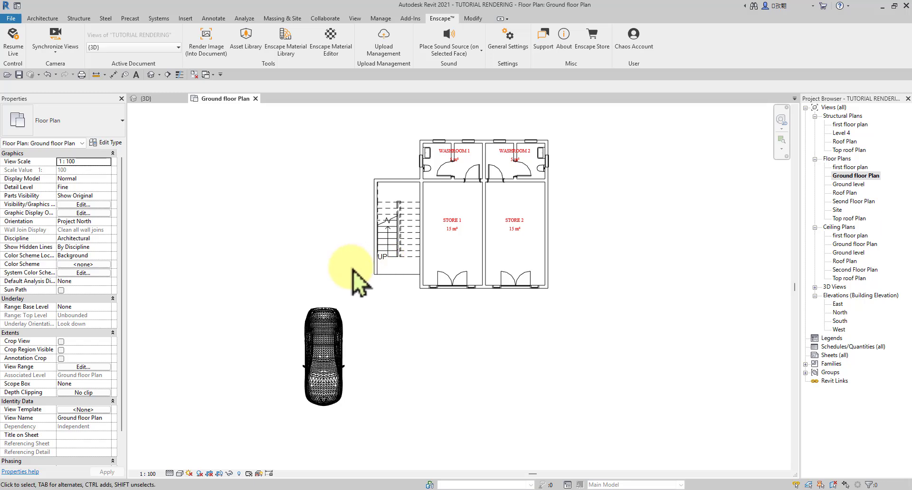
click(328, 361)
key(Delete)
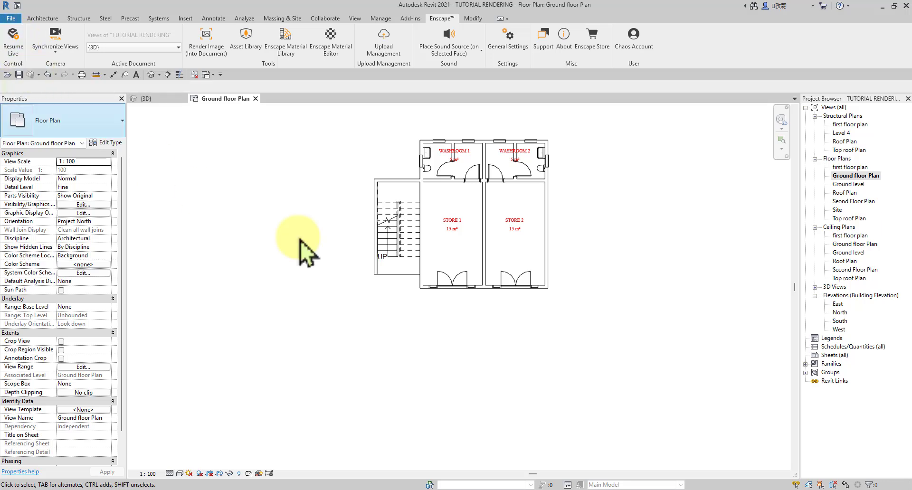
scroll(483, 169, up, 2)
scroll(488, 181, down, 2)
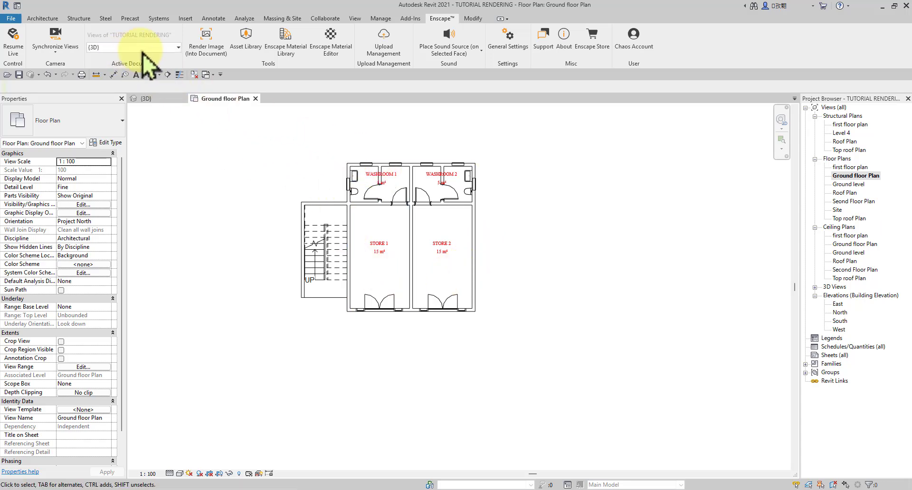
click(66, 52)
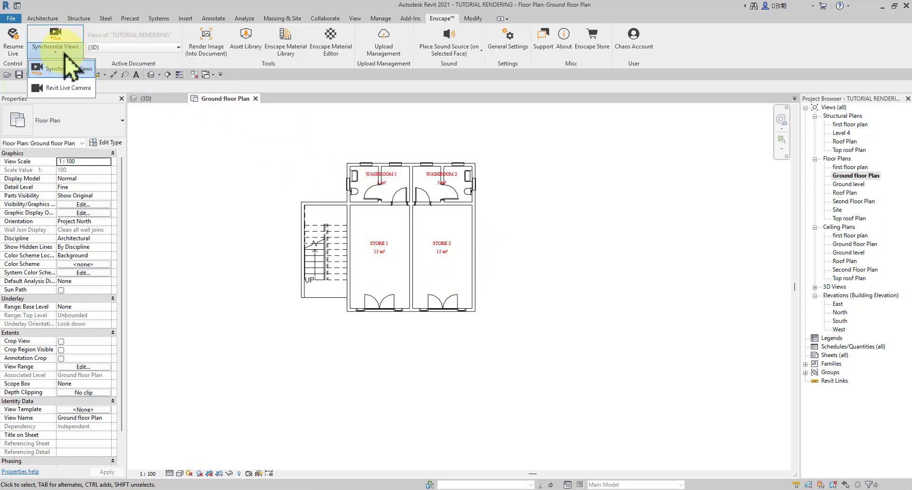
click(234, 179)
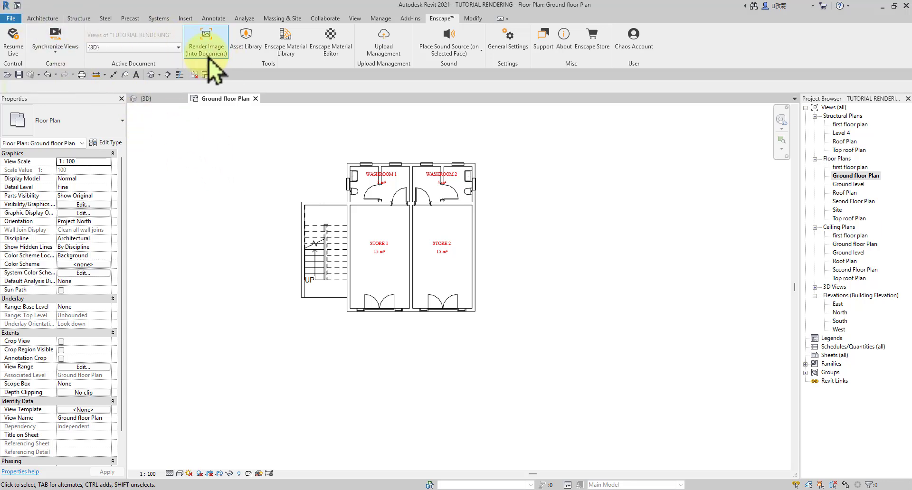
Step: Open the Enscape Asset Library and browse the assets listed under the All category
click(247, 48)
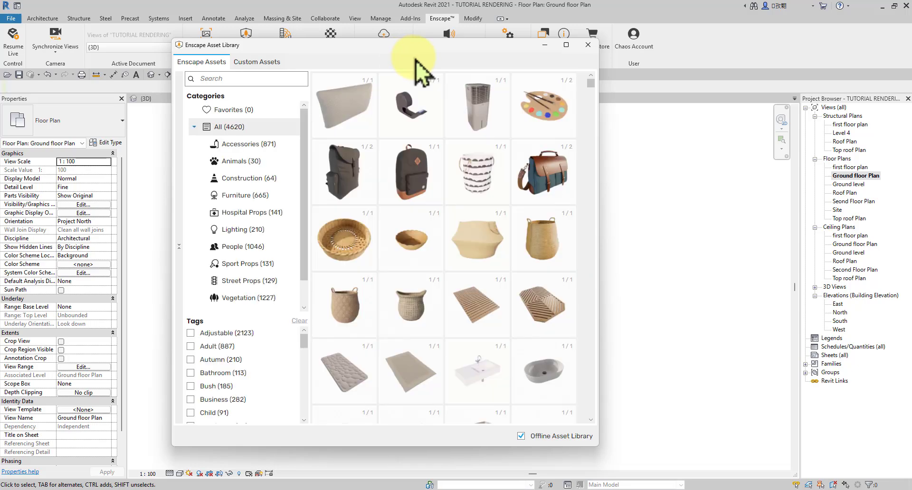
scroll(450, 183, down, 10)
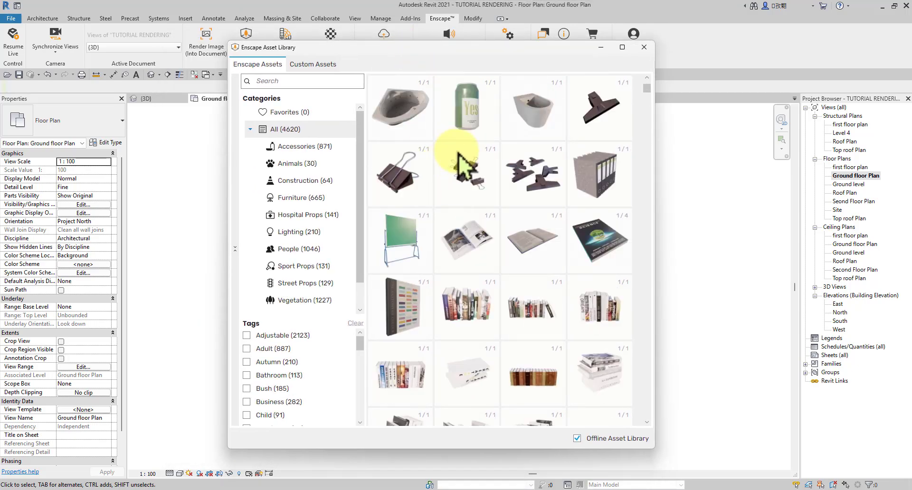
scroll(454, 183, down, 10)
scroll(454, 183, down, 15)
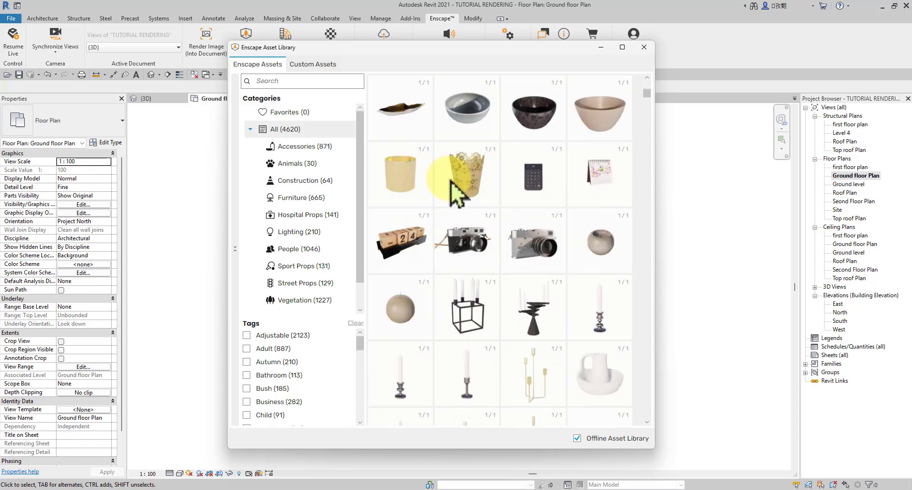
scroll(458, 190, down, 15)
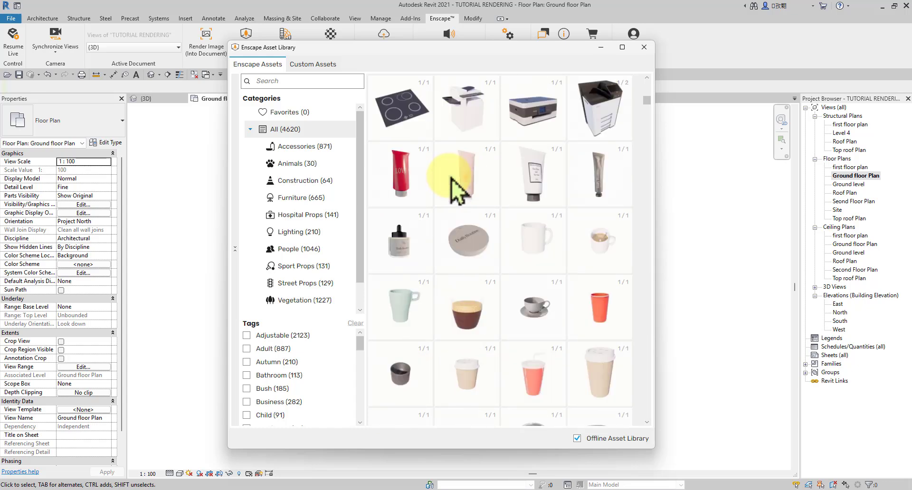
scroll(459, 190, down, 15)
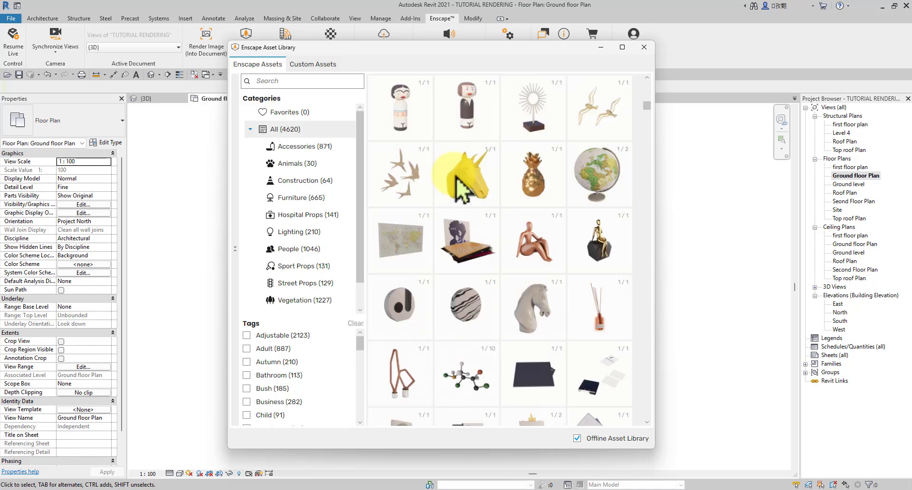
scroll(464, 190, down, 5)
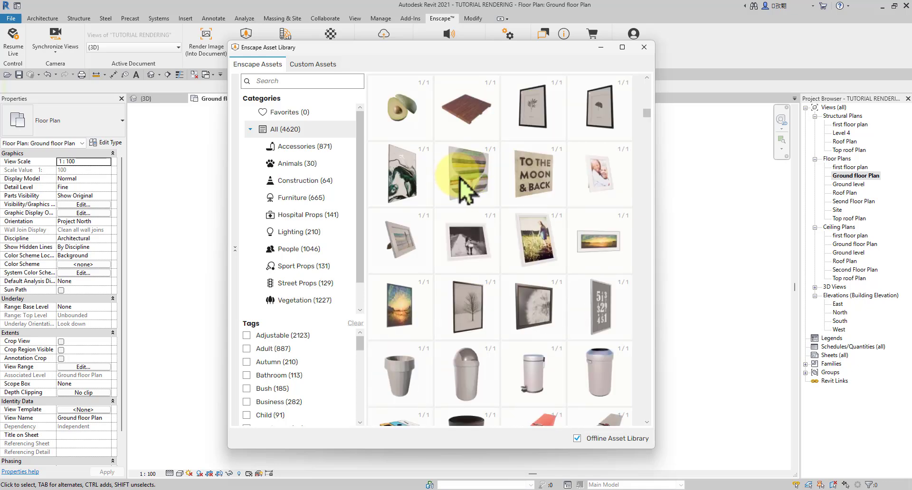
scroll(460, 181, down, 8)
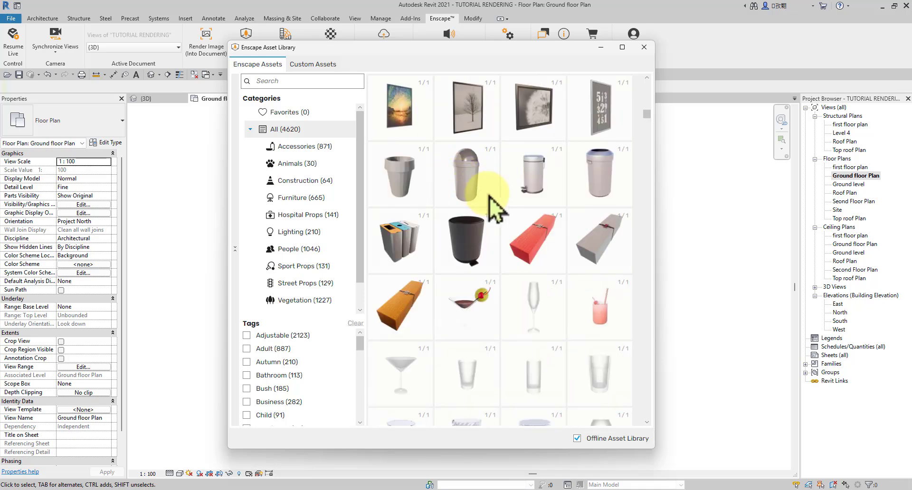
scroll(506, 197, up, 5)
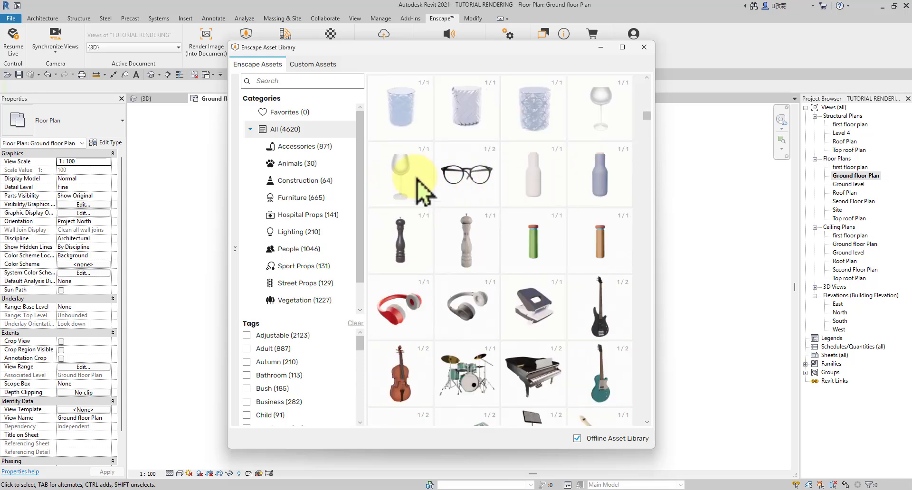
scroll(484, 194, down, 5)
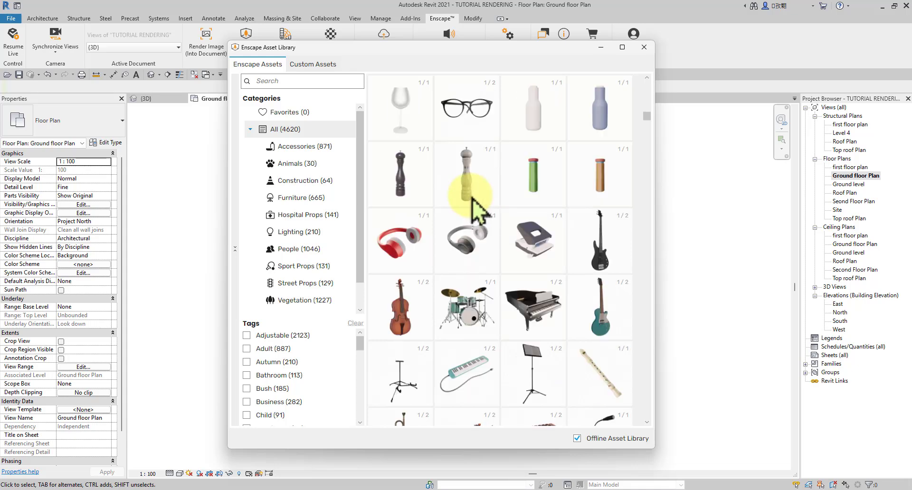
scroll(434, 209, down, 3)
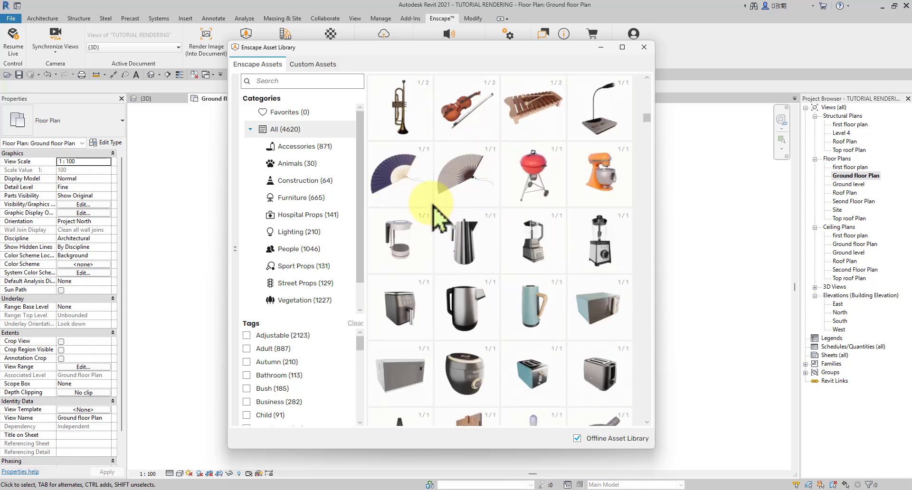
Step: Show the Hospital Props category, and examine the plants offered in the Vegetation category
click(306, 216)
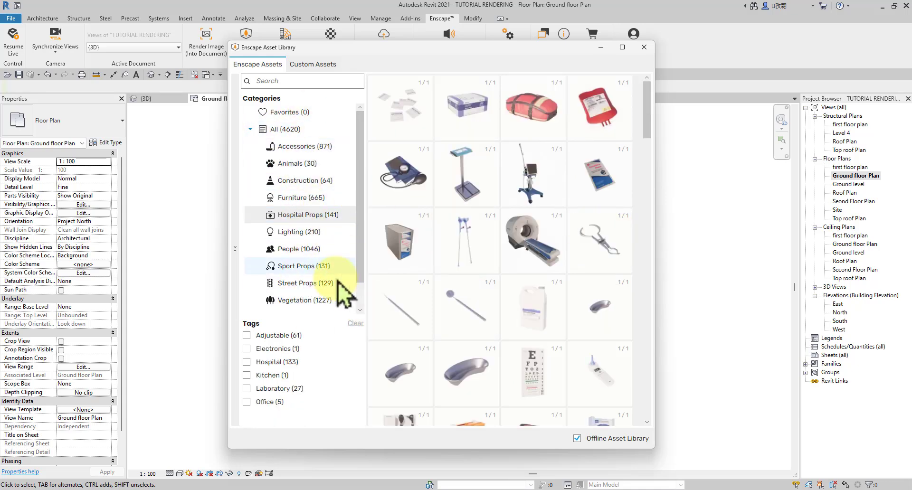
click(302, 300)
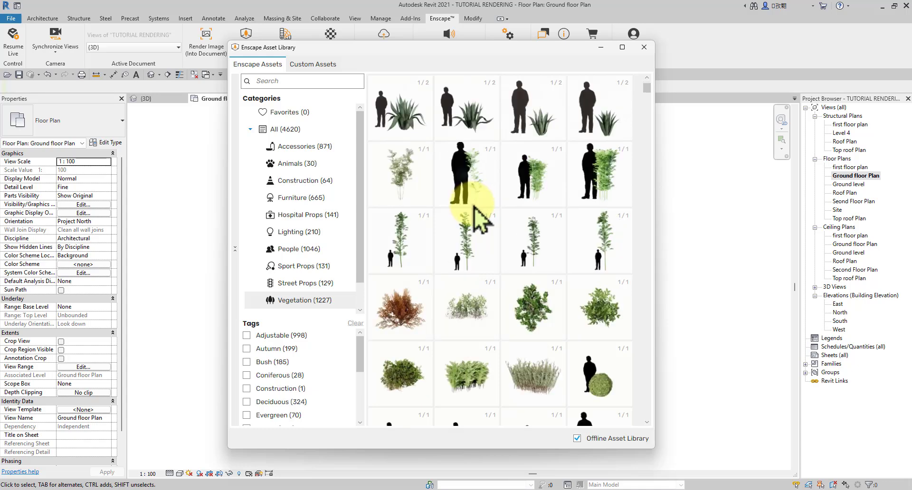
scroll(481, 223, down, 5)
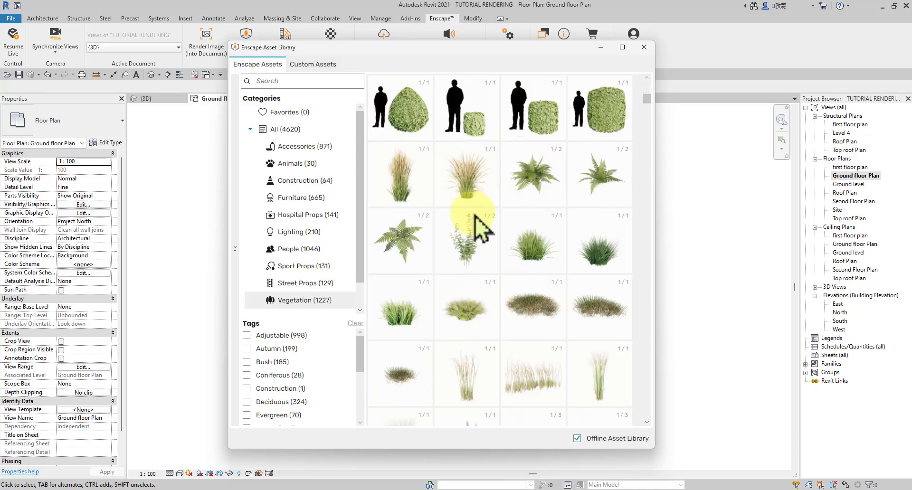
scroll(481, 229, down, 5)
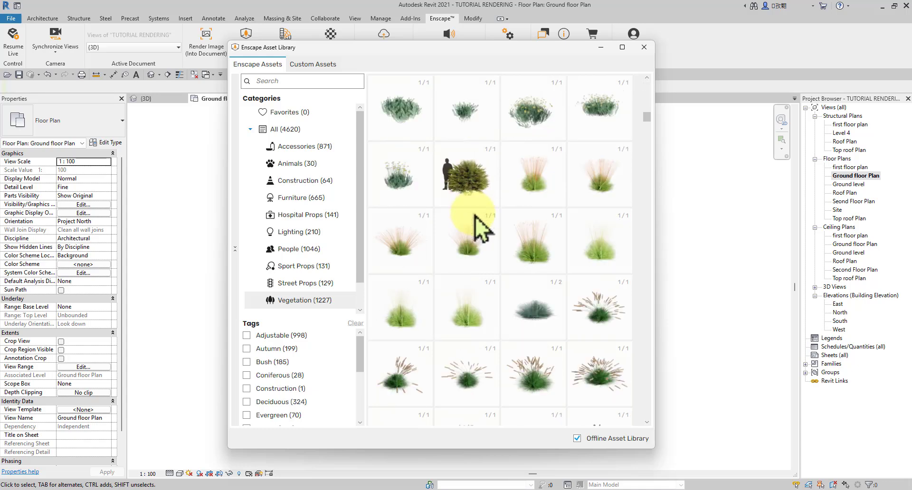
scroll(481, 229, down, 5)
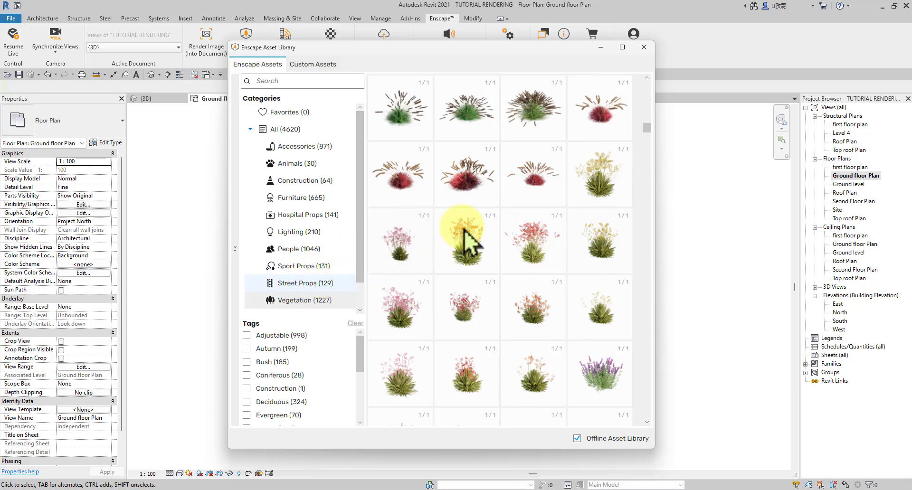
Step: Browse the assets offered in the Street Props and Sport Props categories
scroll(468, 223, down, 15)
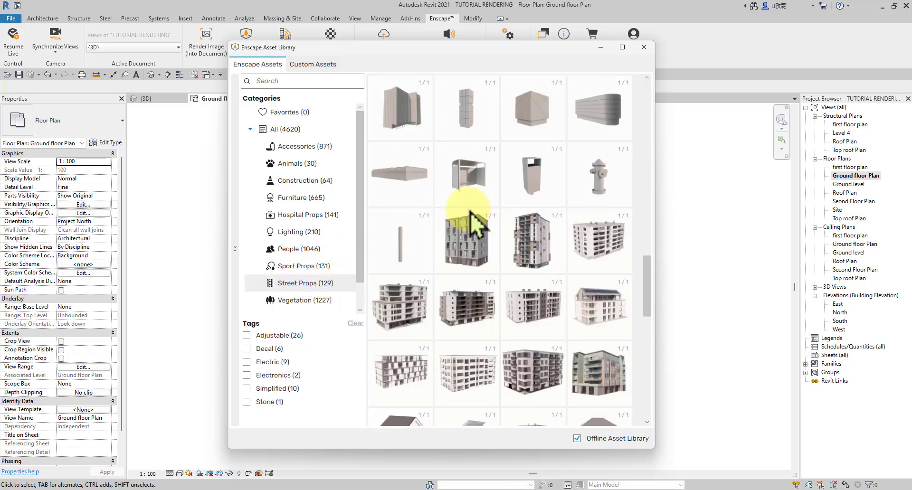
scroll(471, 223, down, 5)
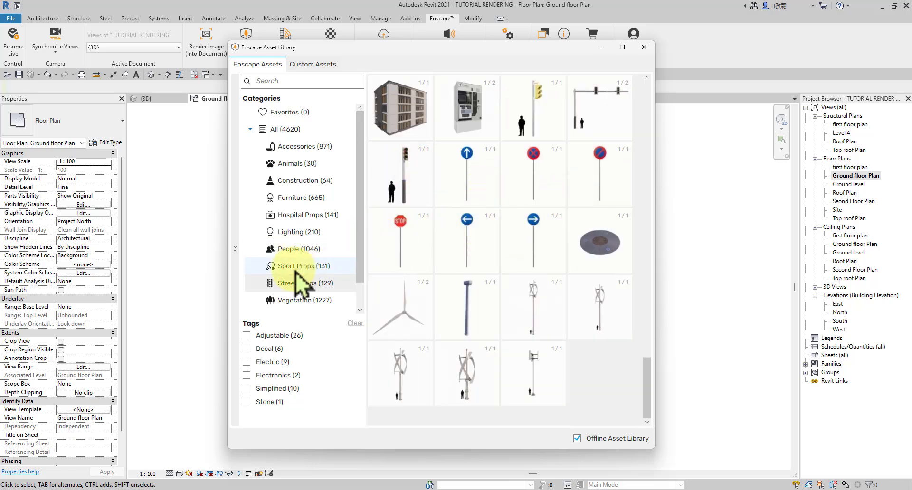
click(346, 267)
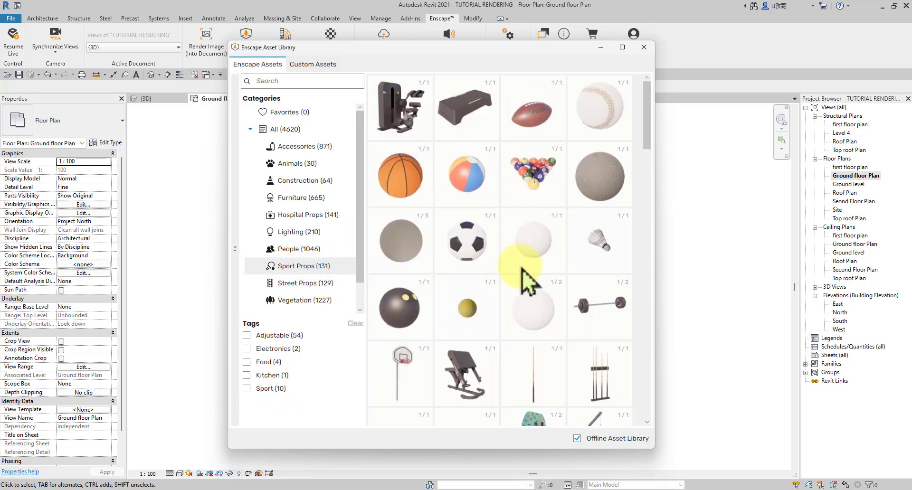
scroll(522, 269, down, 15)
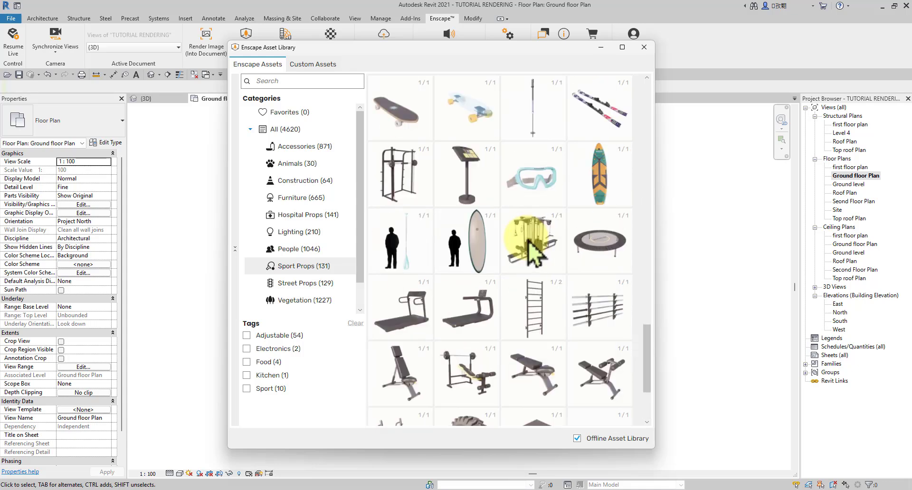
scroll(530, 252, up, 5)
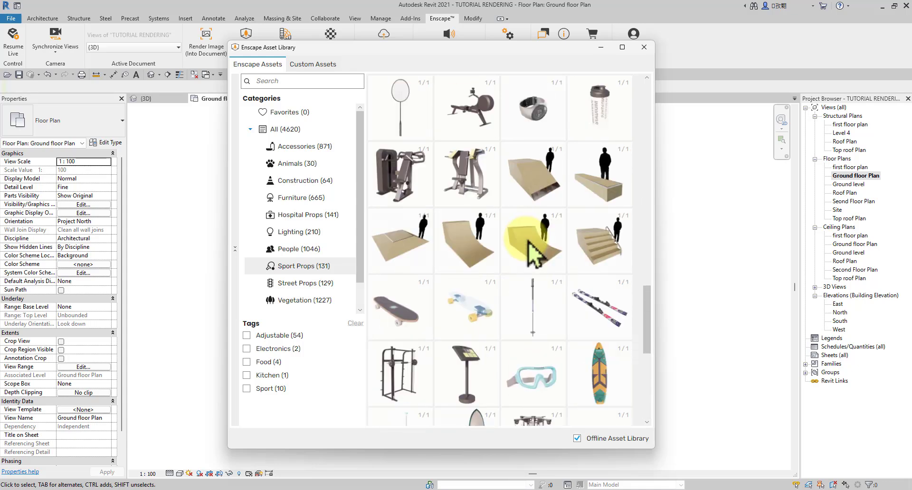
Step: Browse the human figures offered in the People category
click(356, 251)
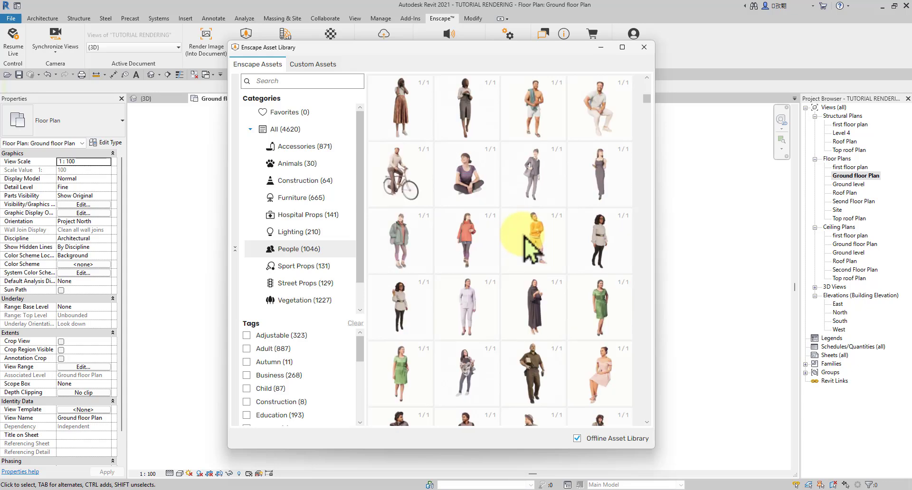
scroll(525, 244, down, 3)
scroll(528, 246, down, 3)
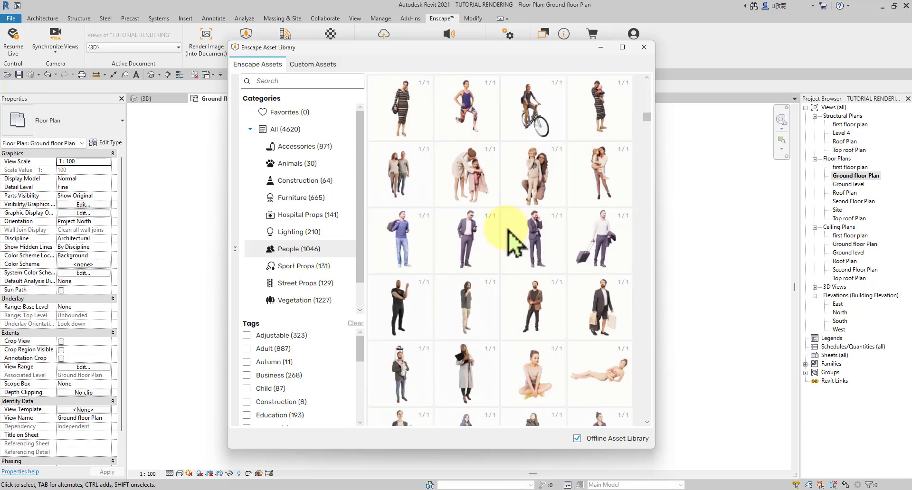
Step: Browse the chairs, tables and beds offered in the Furniture category
scroll(508, 231, down, 3)
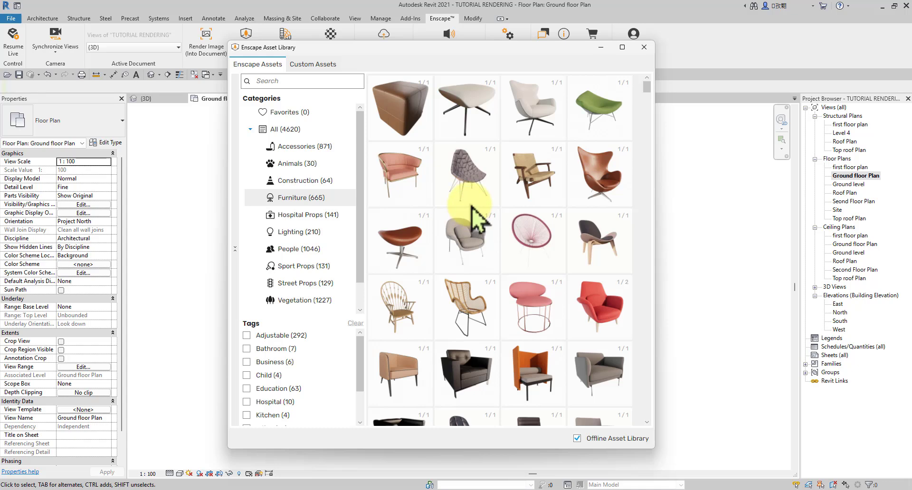
scroll(477, 219, down, 3)
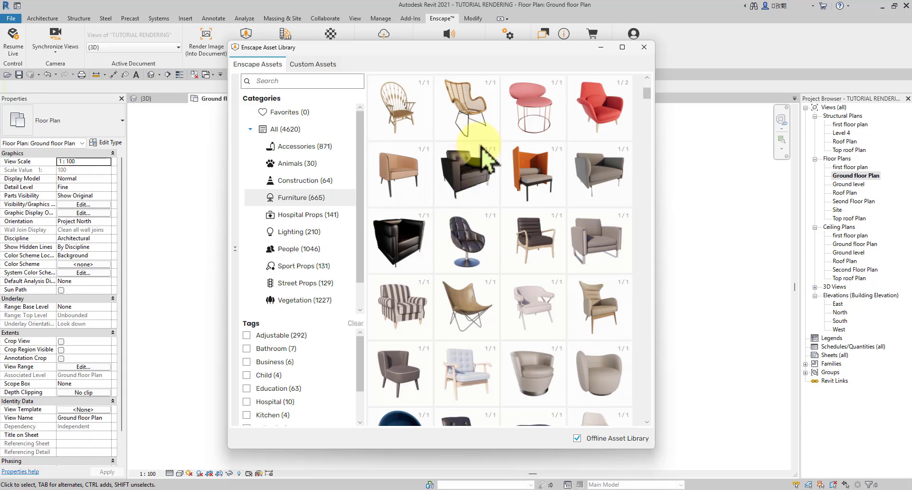
scroll(485, 162, down, 4)
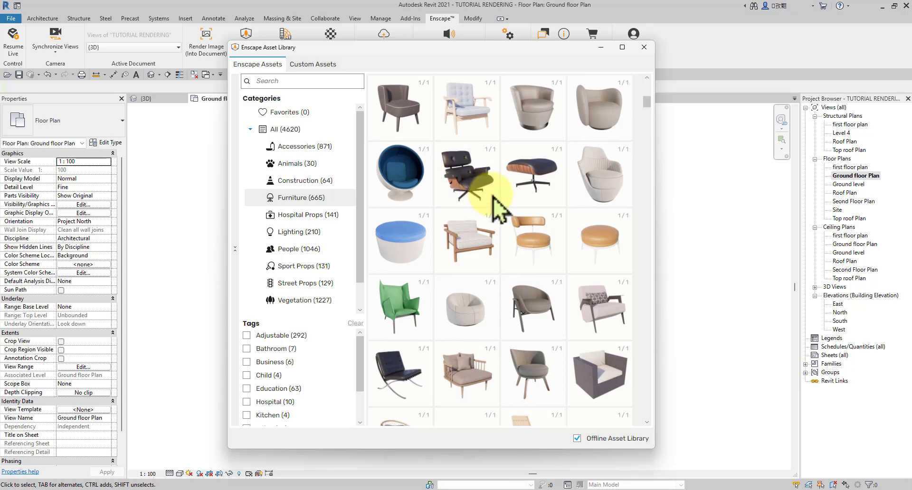
scroll(508, 193, down, 6)
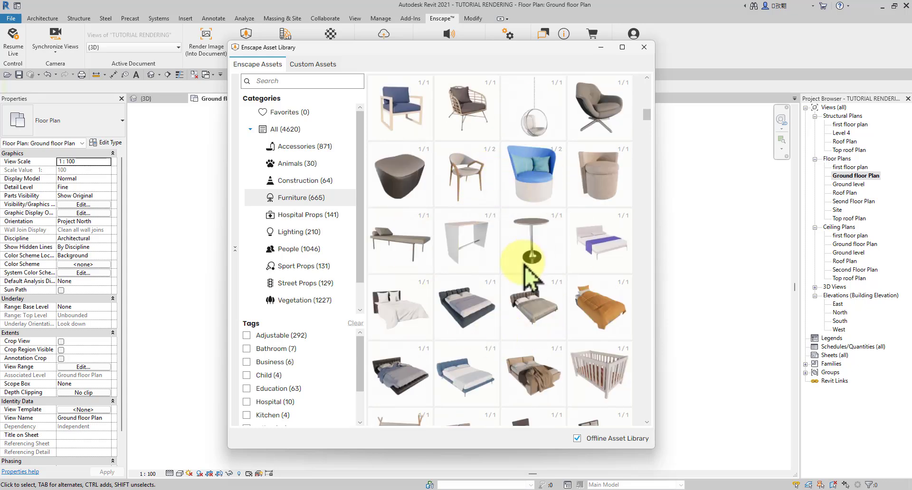
scroll(526, 271, down, 3)
Step: Examine the full range of assets in the Construction category
click(304, 182)
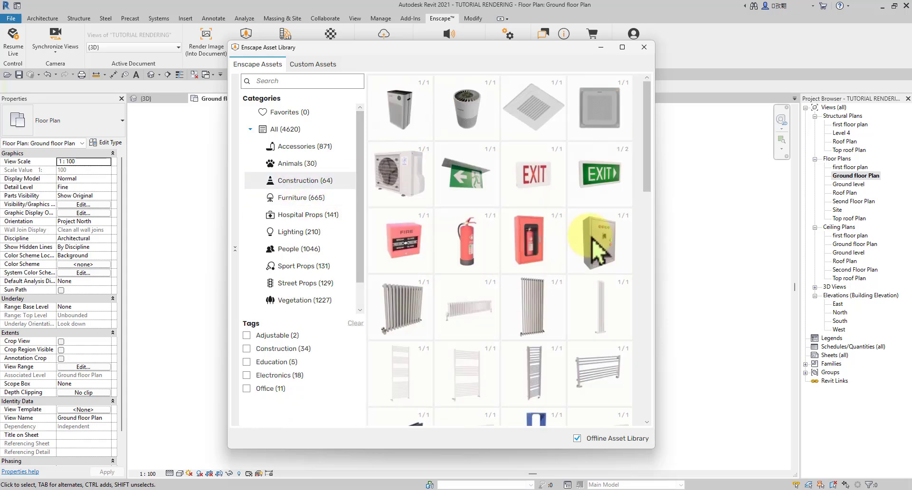
scroll(503, 242, down, 10)
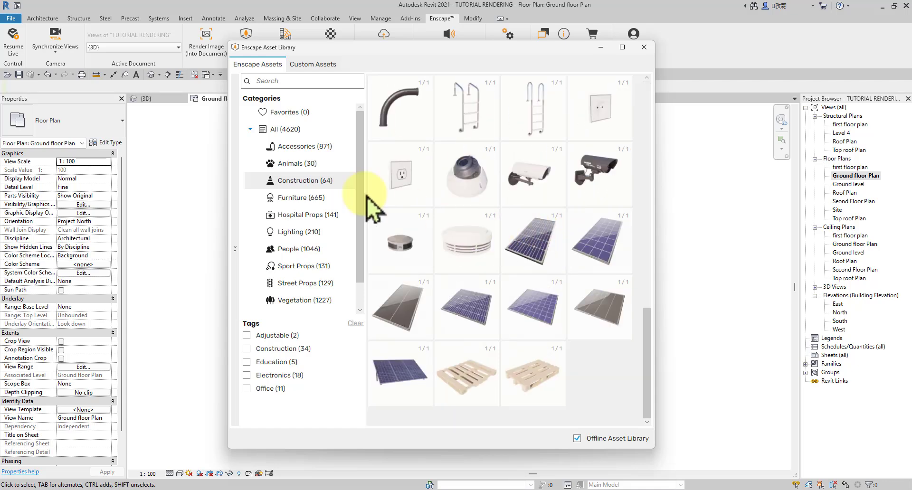
scroll(428, 315, up, 10)
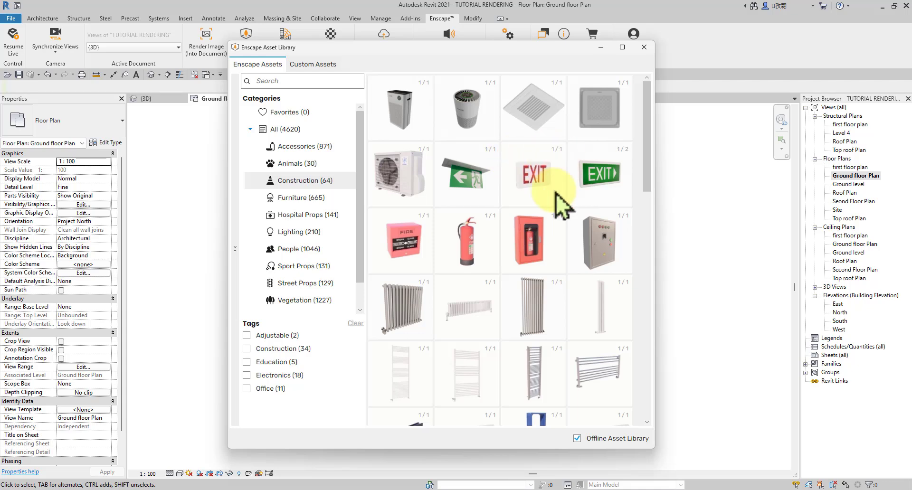
scroll(546, 212, down, 4)
scroll(551, 228, down, 8)
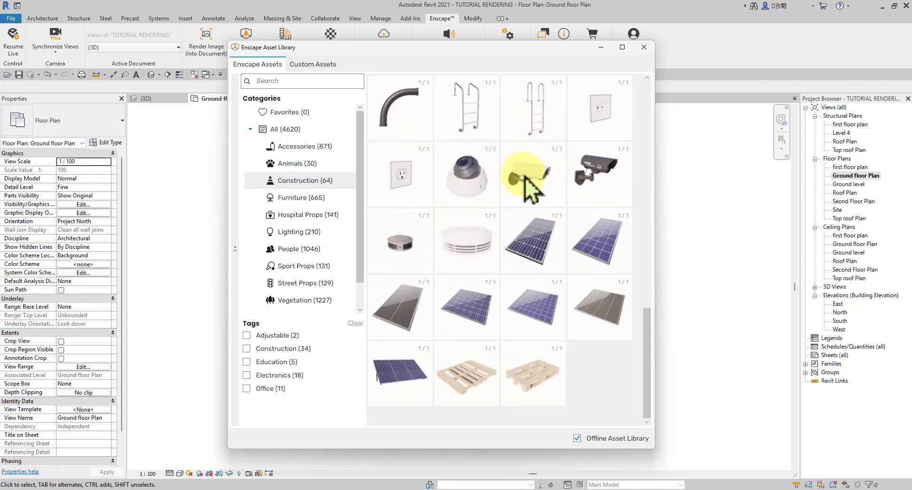
scroll(513, 212, up, 8)
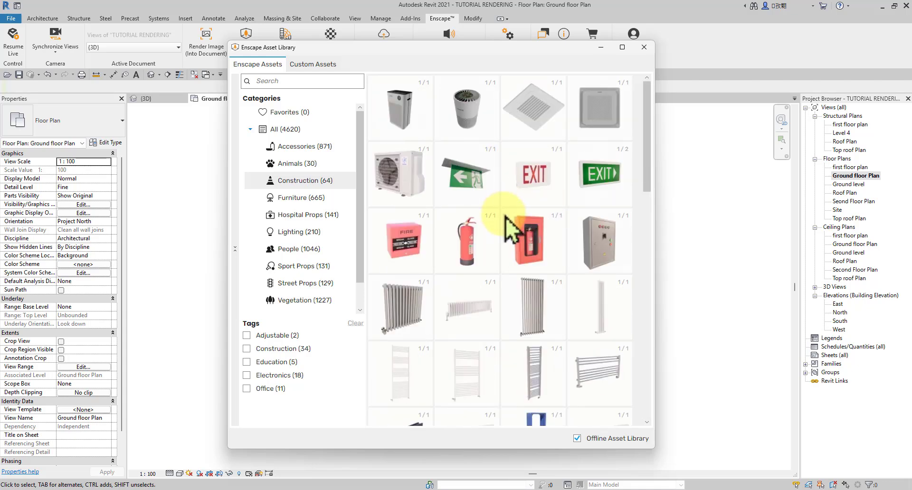
Step: Turn off the Offline Asset Library option and browse the online assets
click(576, 438)
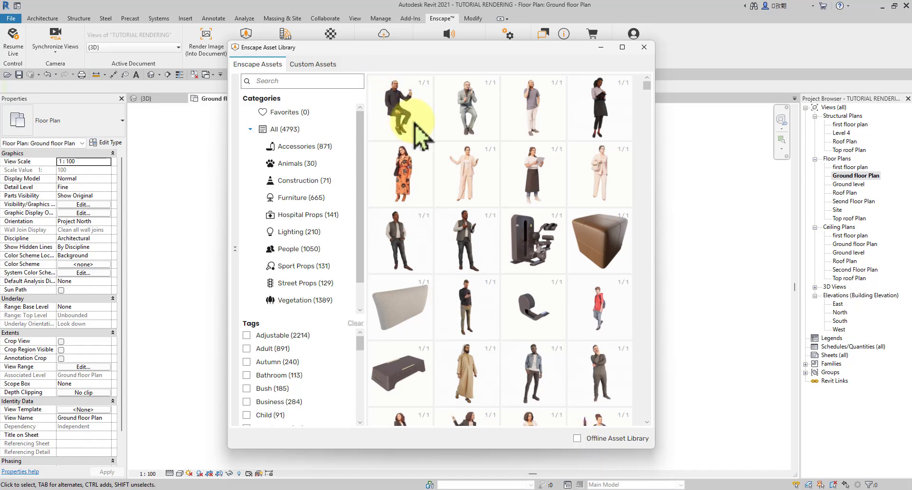
scroll(428, 142, down, 3)
scroll(542, 190, down, 3)
scroll(506, 196, down, 4)
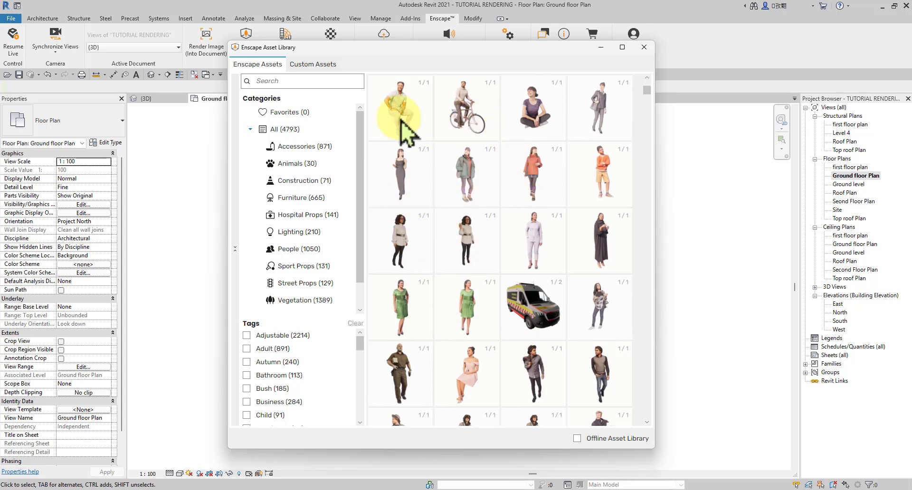
scroll(530, 216, up, 3)
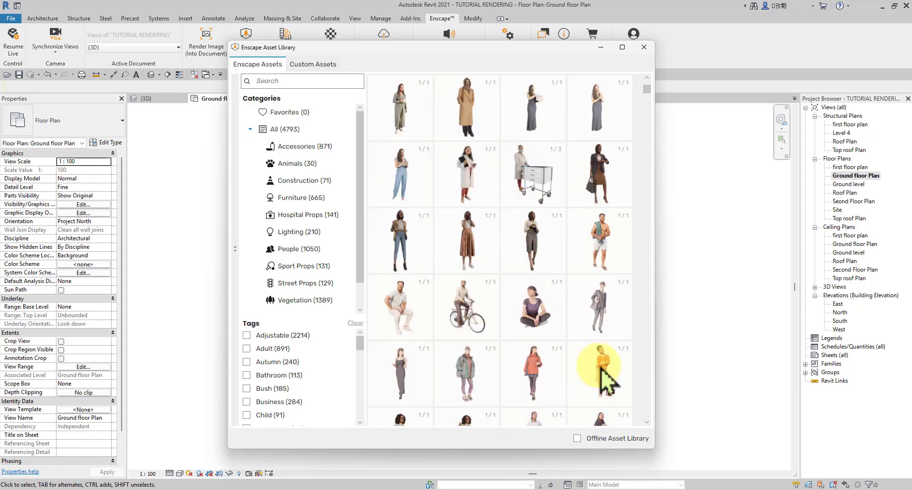
Step: Turn on the Offline Asset Library using the existing download and look through the offline assets
click(577, 439)
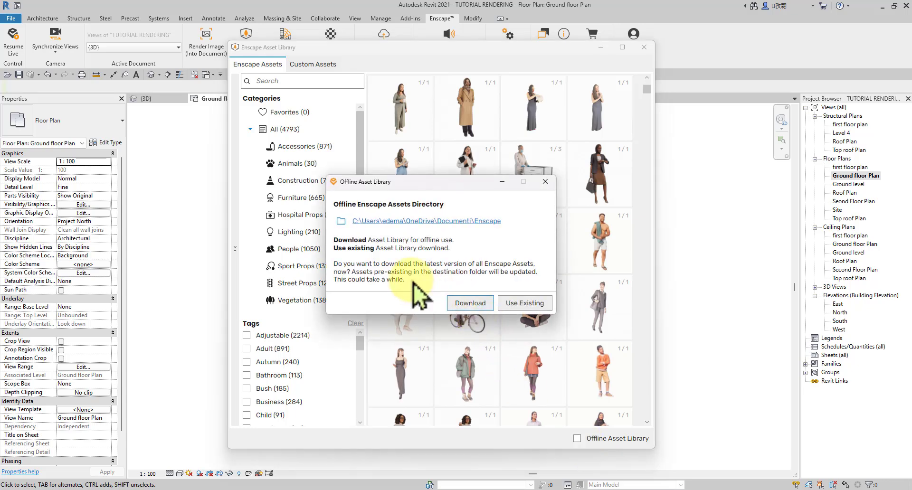
click(525, 304)
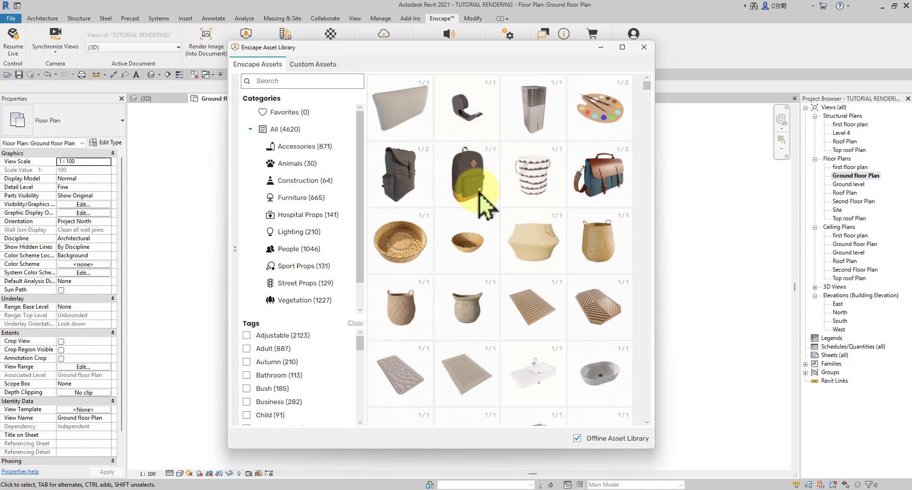
scroll(473, 169, down, 6)
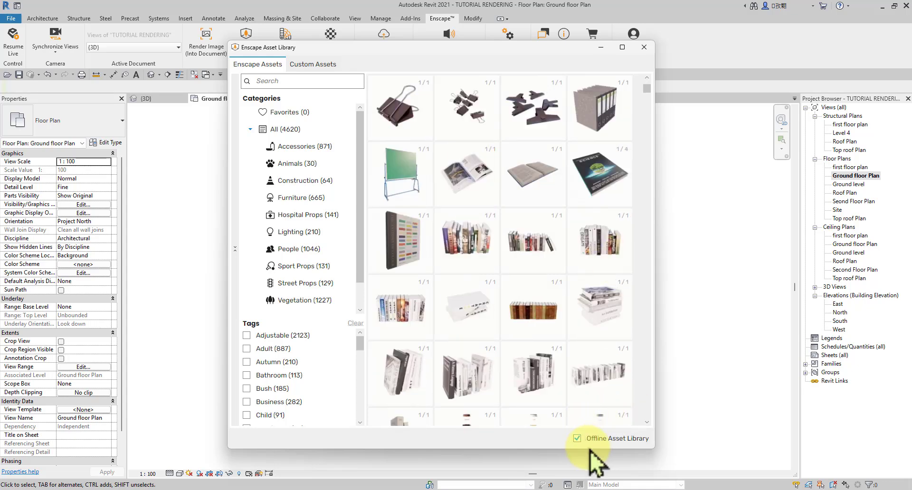
scroll(493, 284, up, 8)
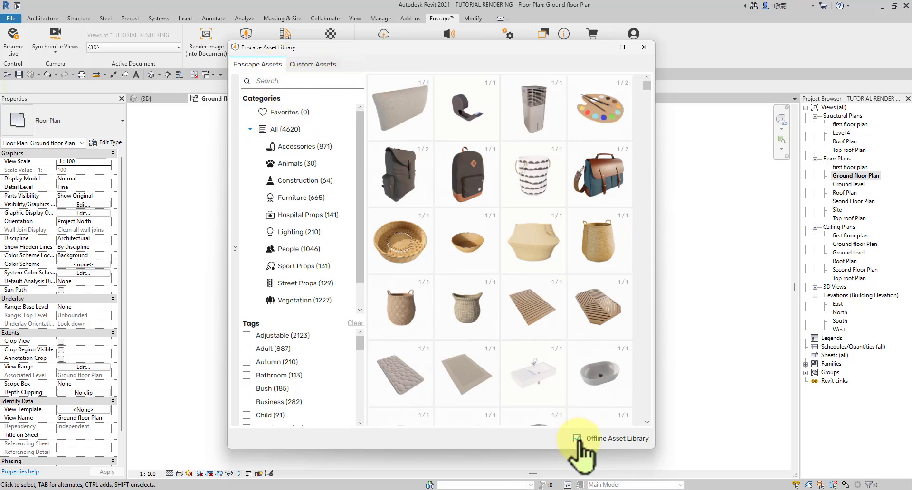
Step: Check the Custom Assets collection, return to the Enscape Assets and close the Asset Library
click(313, 65)
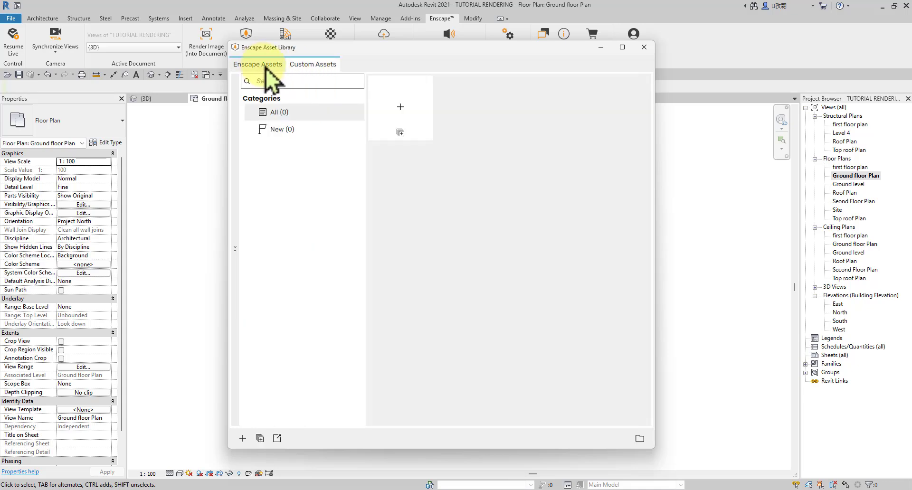
click(264, 65)
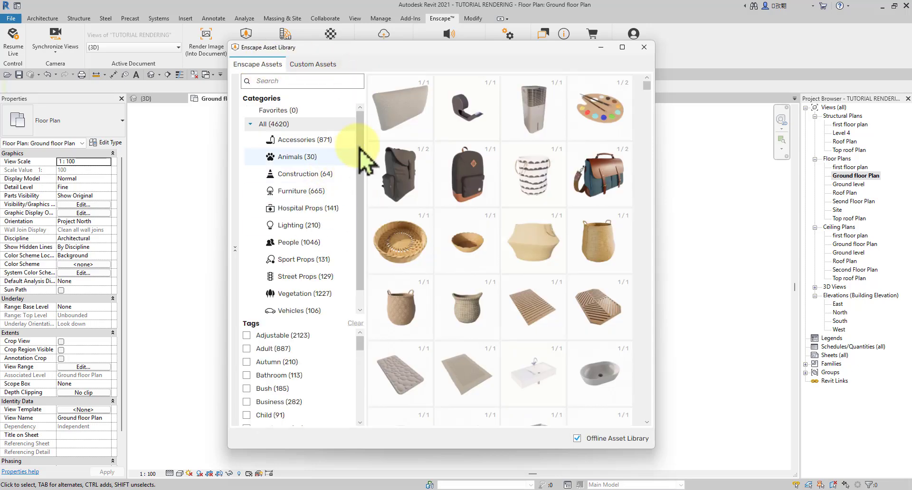
click(644, 47)
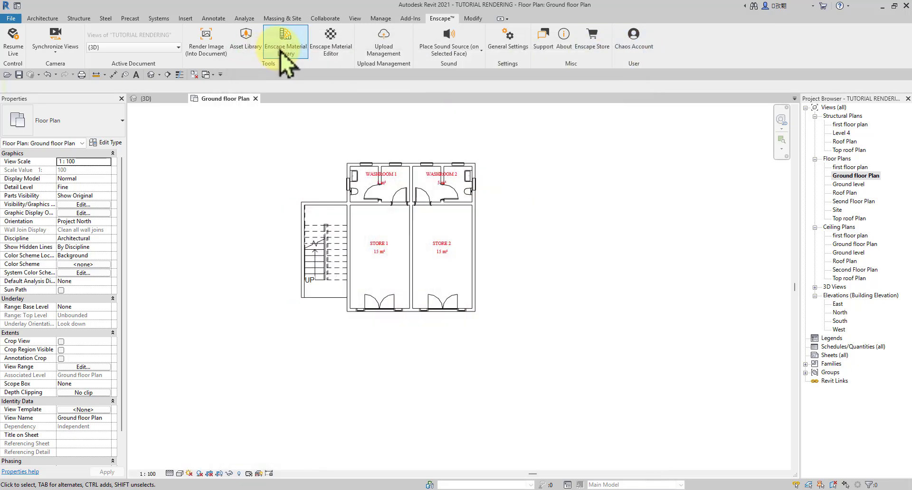
Step: Open the Enscape Material Library and browse its brick, concrete, carpet and fabric materials
click(295, 48)
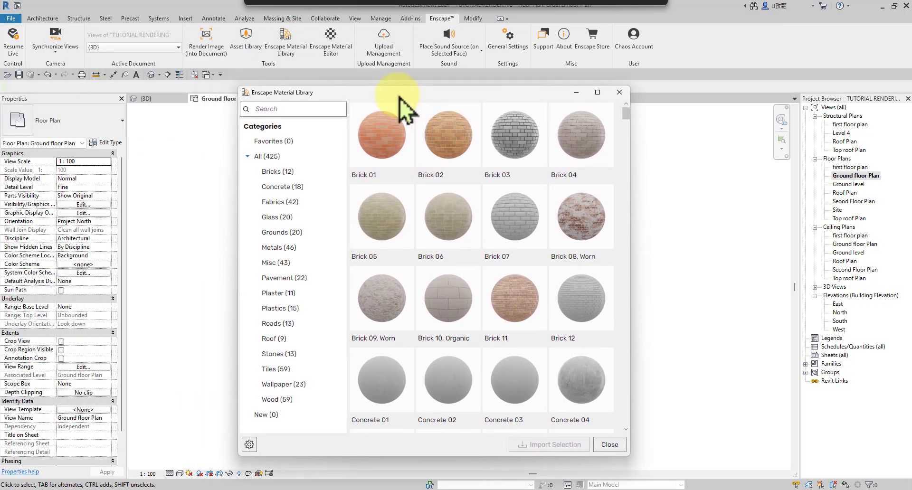
scroll(405, 159, down, 7)
scroll(486, 202, up, 3)
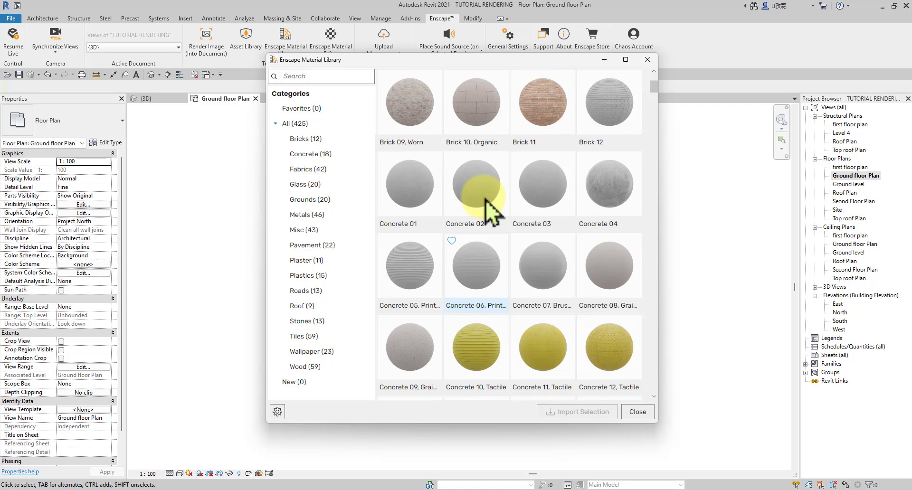
scroll(460, 204, down, 5)
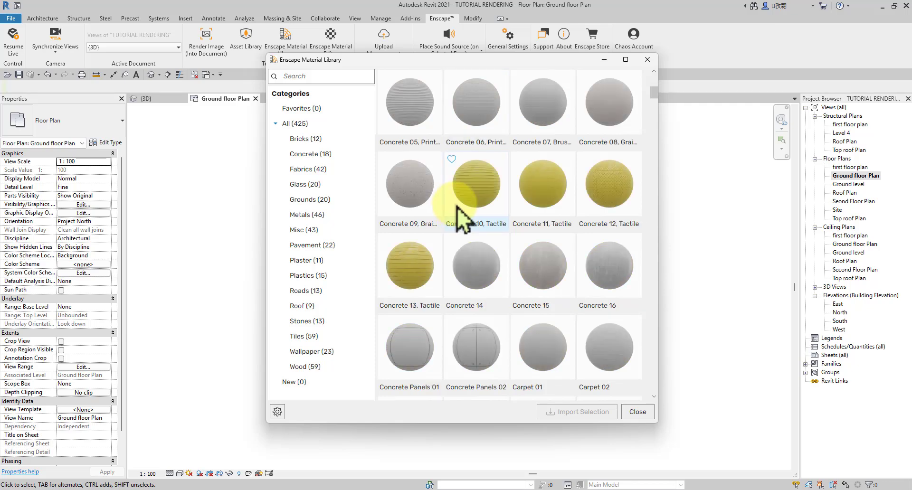
scroll(463, 216, down, 3)
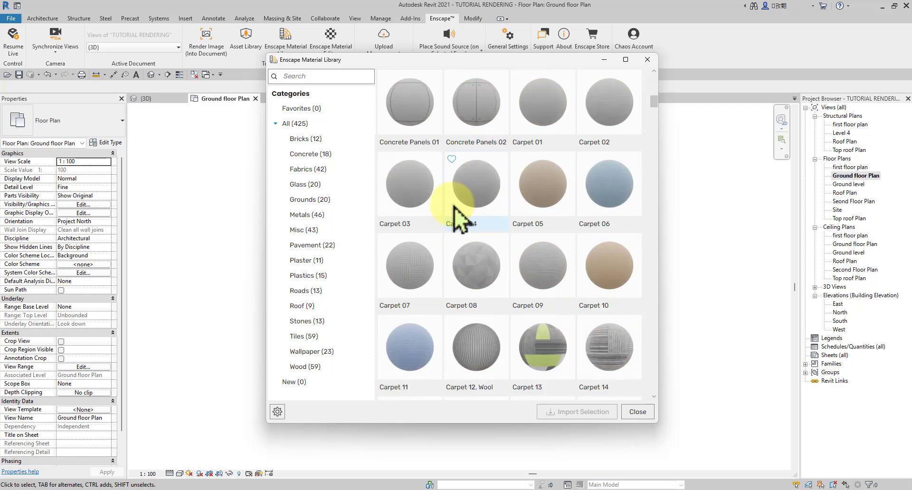
scroll(452, 209, down, 10)
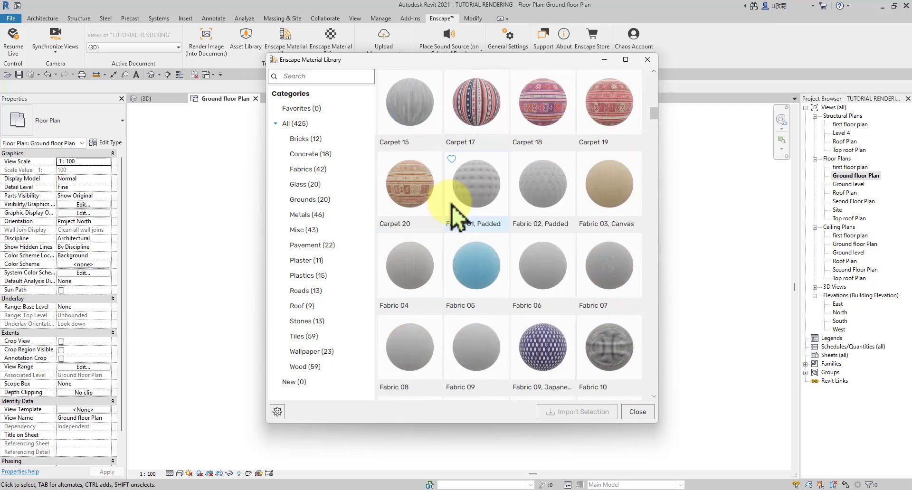
Step: Examine the full range of wood materials in the Wood category of the Material Library
click(308, 366)
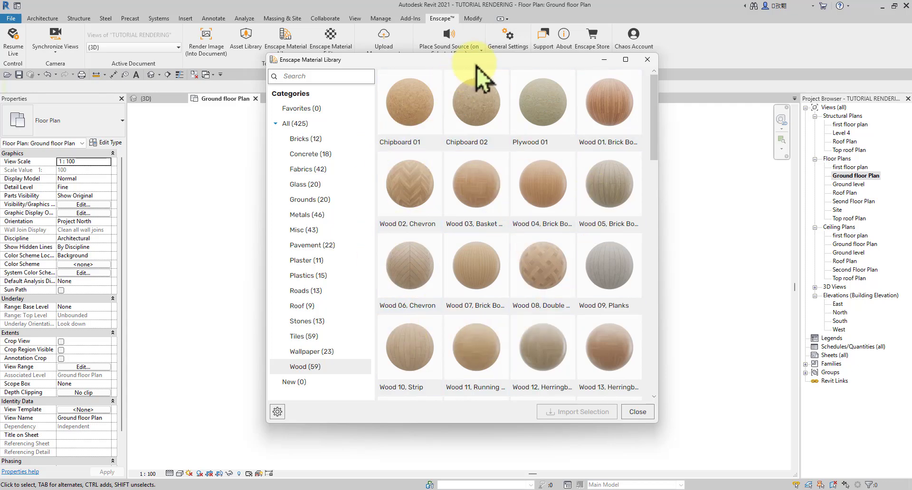
drag(477, 68, 472, 71)
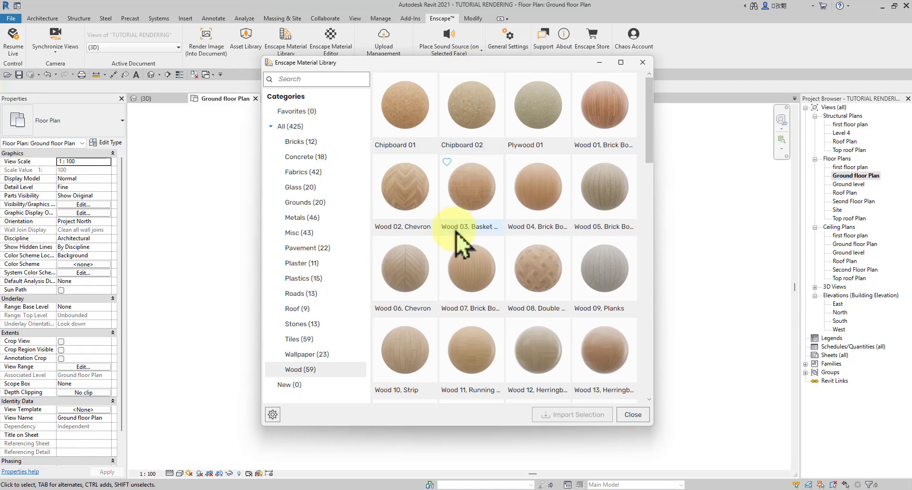
scroll(428, 257, down, 3)
scroll(521, 249, up, 3)
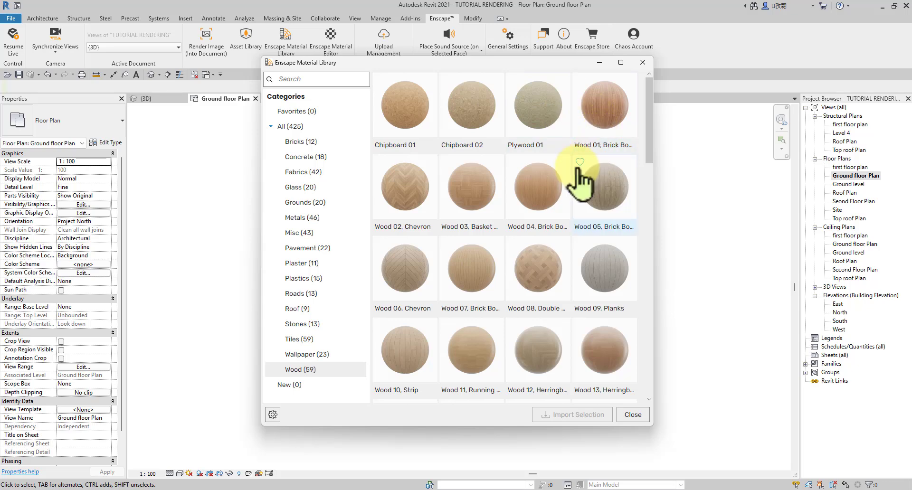
scroll(456, 204, down, 5)
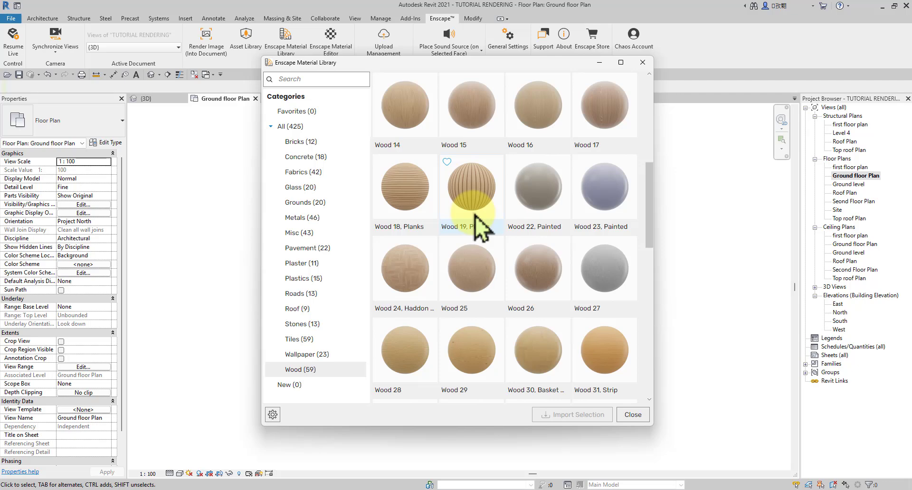
scroll(473, 218, down, 3)
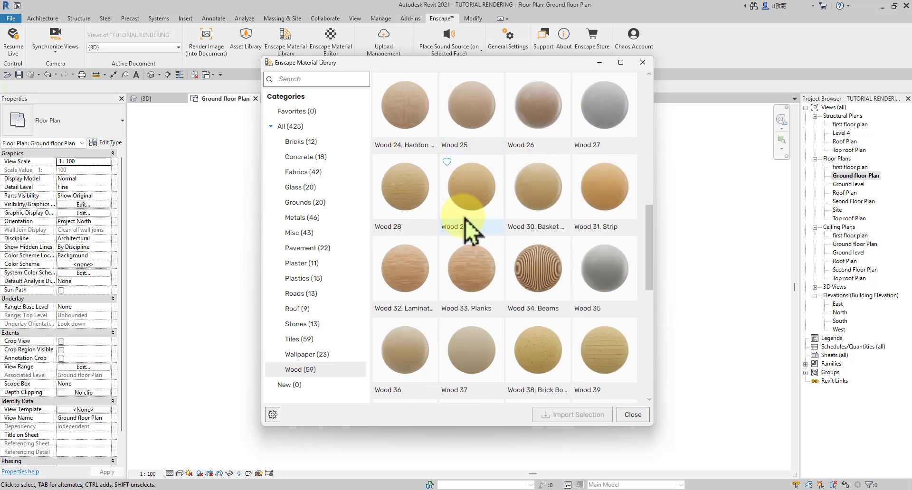
scroll(466, 218, down, 1)
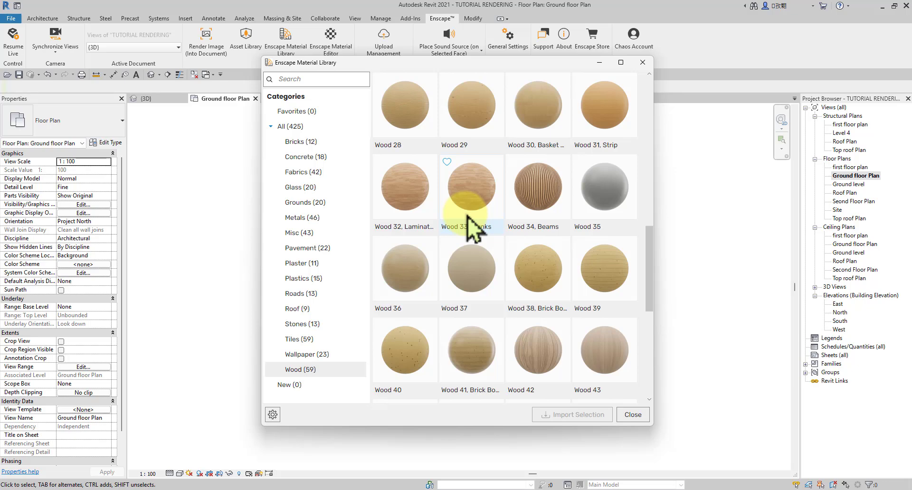
scroll(468, 216, down, 2)
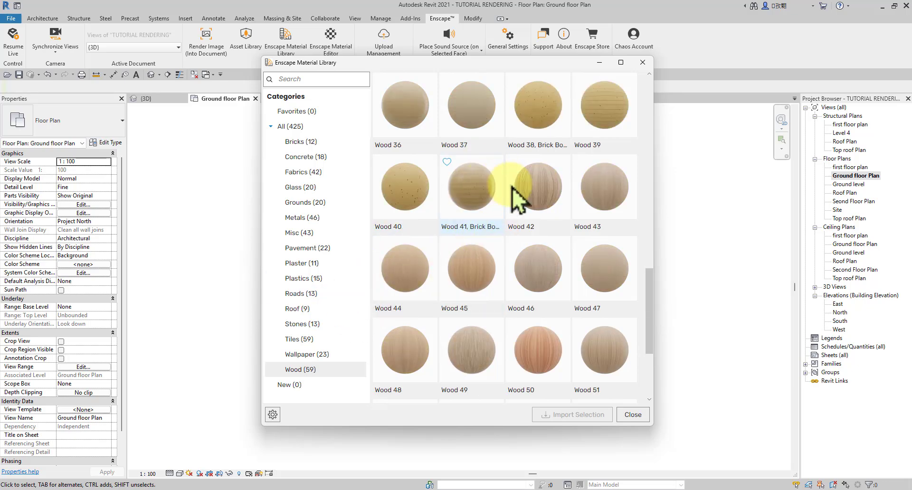
scroll(527, 266, down, 2)
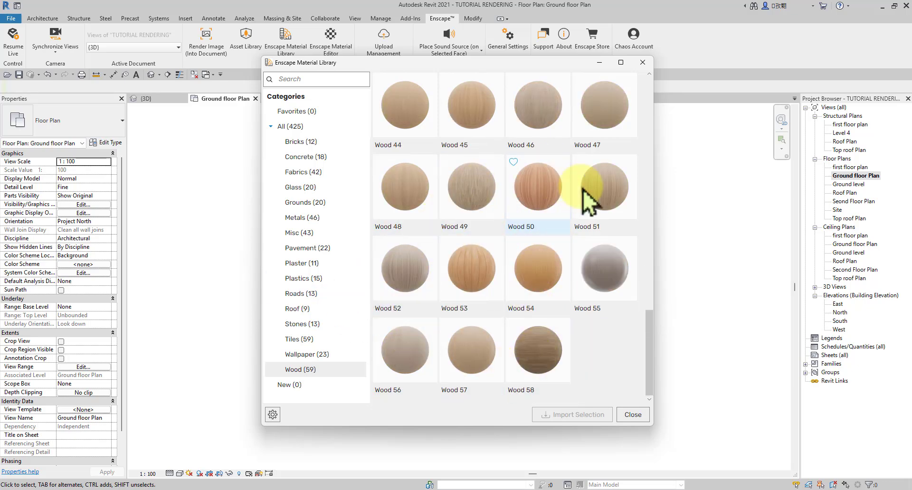
scroll(433, 270, up, 9)
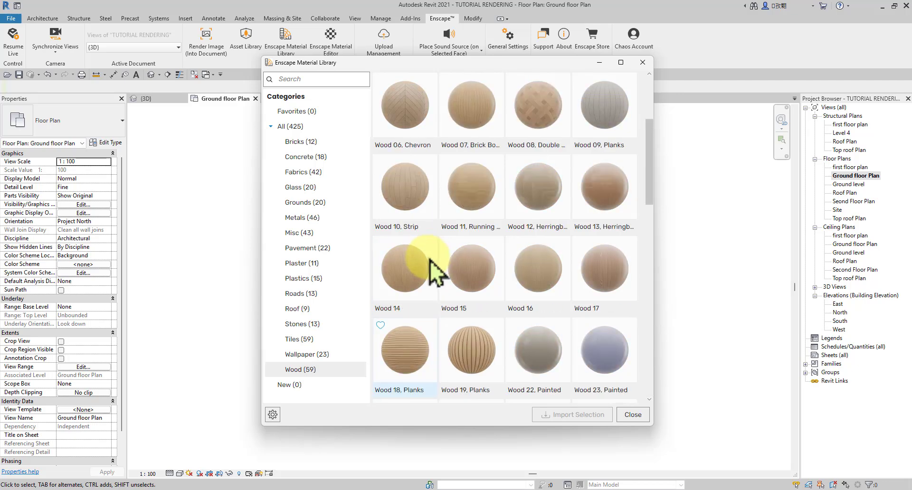
scroll(434, 272, down, 2)
scroll(440, 264, up, 1)
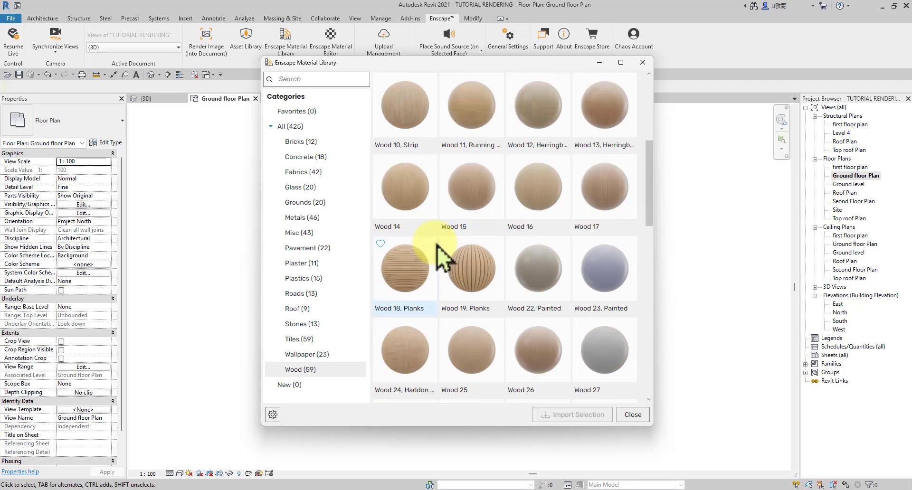
scroll(437, 214, down, 1)
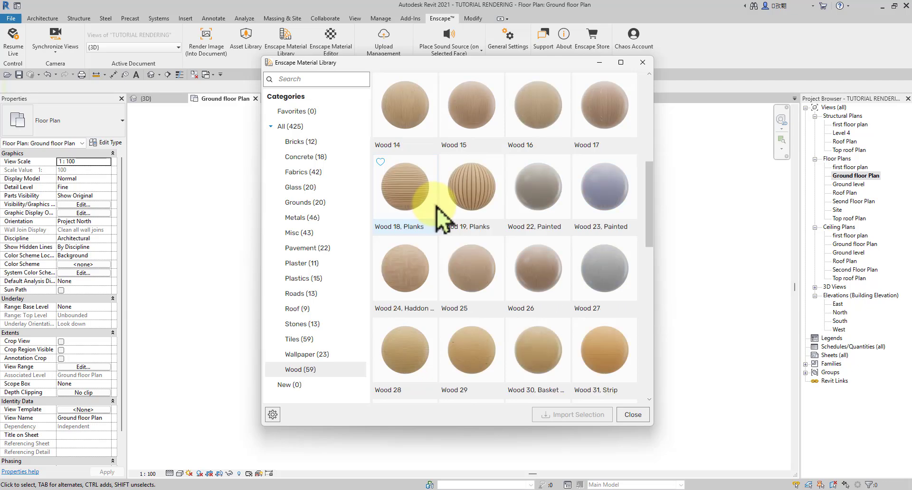
scroll(438, 210, down, 8)
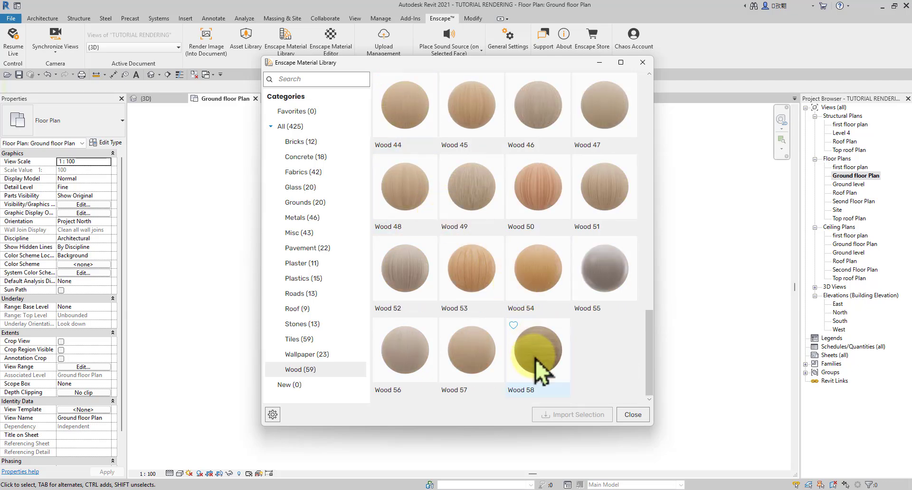
scroll(504, 368, up, 8)
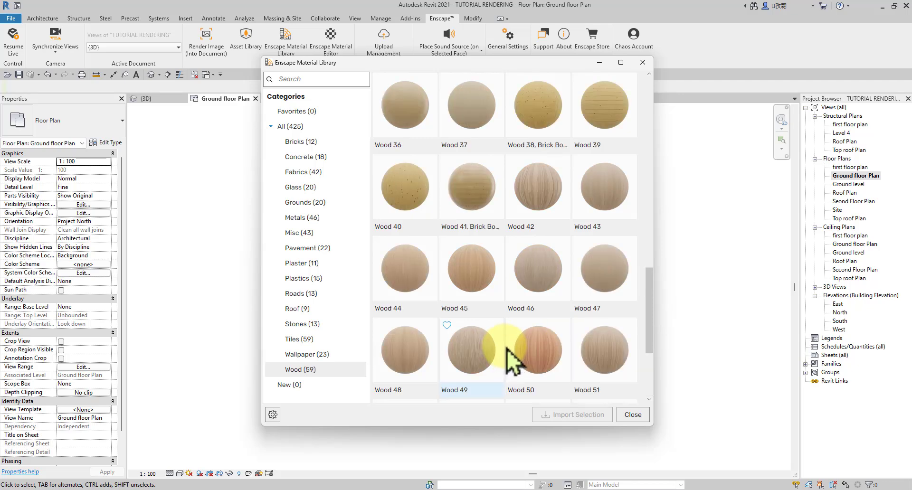
scroll(508, 361, up, 3)
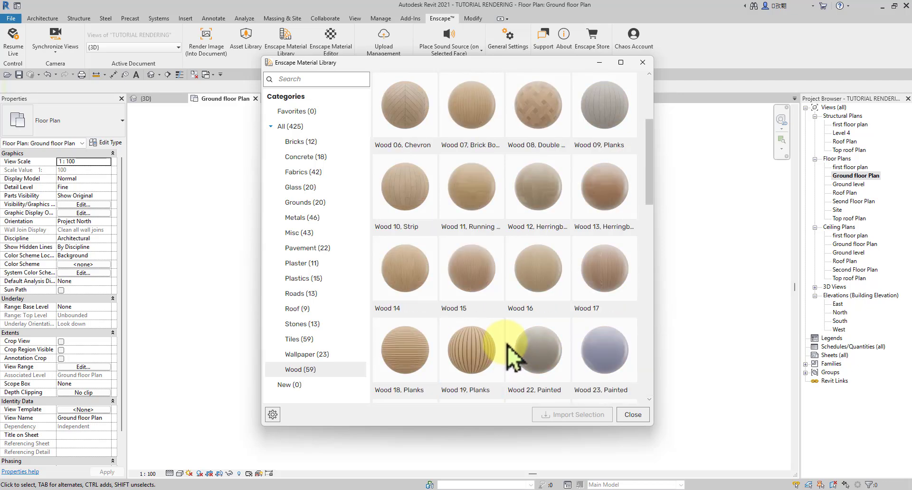
Step: Import the Wood 17 material from the Enscape Material Library into the project
click(612, 274)
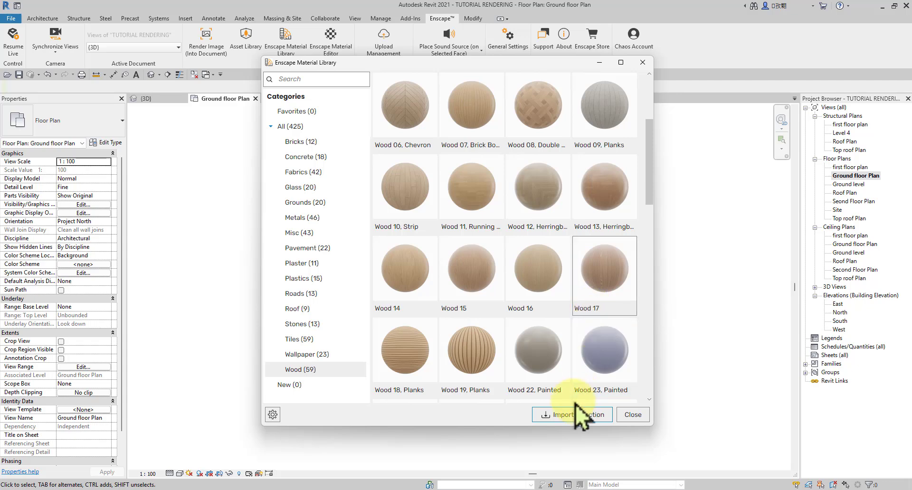
click(588, 306)
click(621, 304)
click(582, 418)
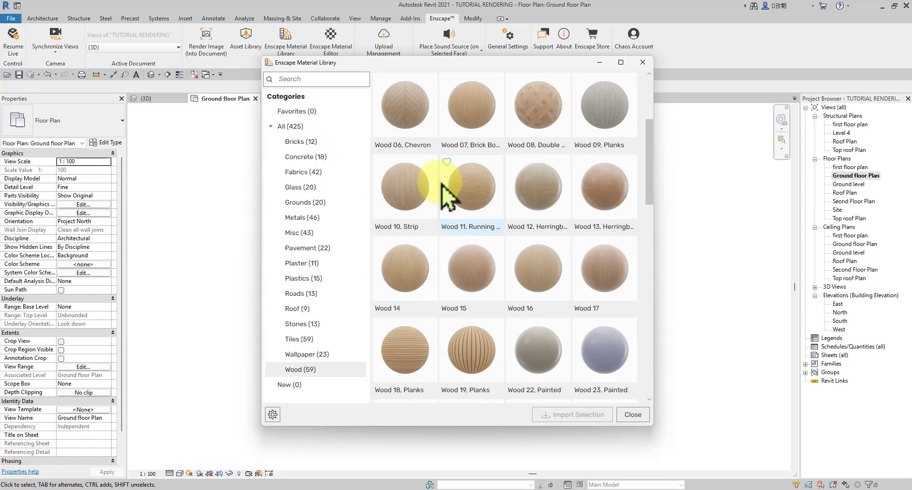
Step: View the materials in the Bricks category and close the Material Library
scroll(418, 194, up, 3)
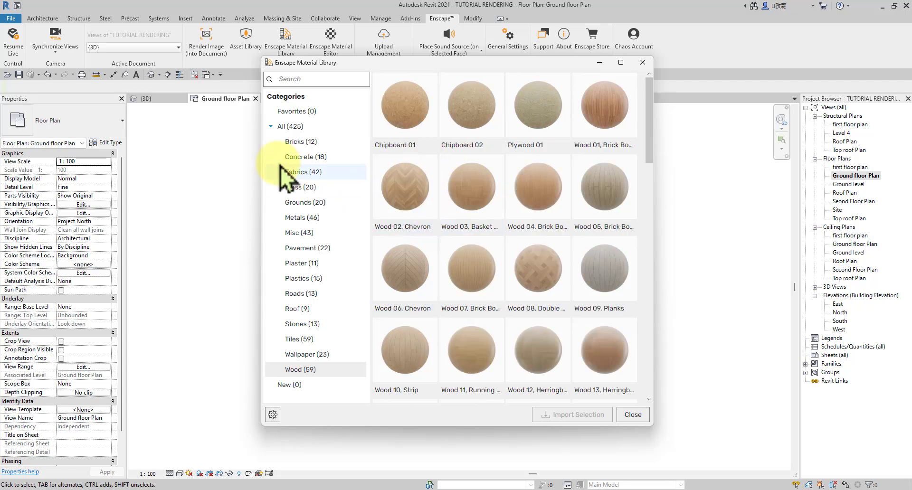
click(295, 145)
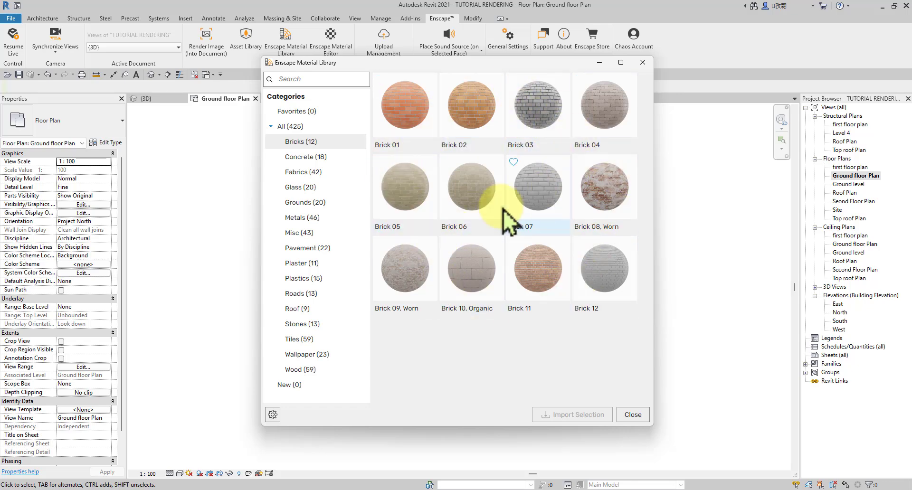
click(641, 65)
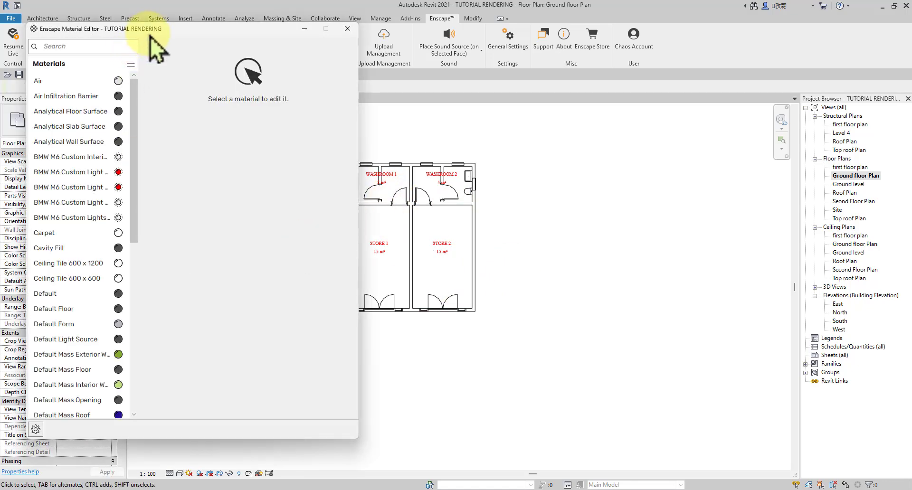
Step: Examine the project's full material list in the Enscape Material Editor for the imported wood material, and close the editor
drag(150, 34, 417, 51)
scroll(318, 159, down, 10)
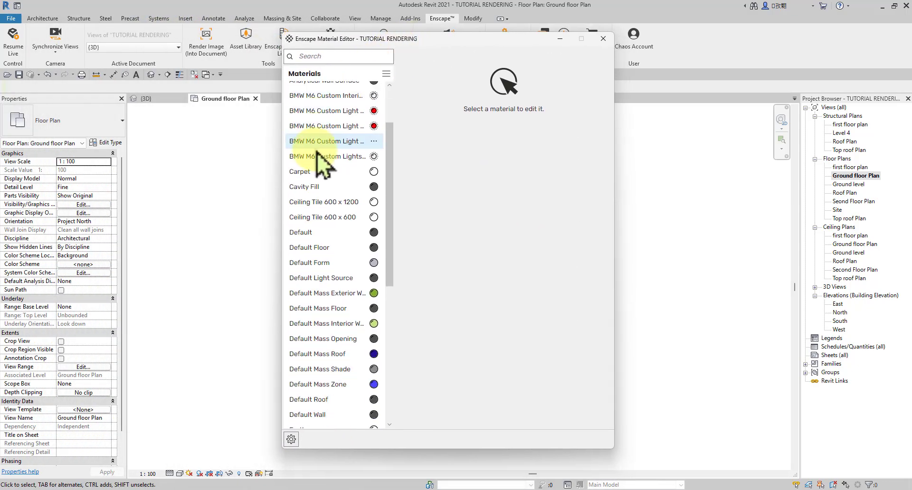
scroll(323, 195, down, 3)
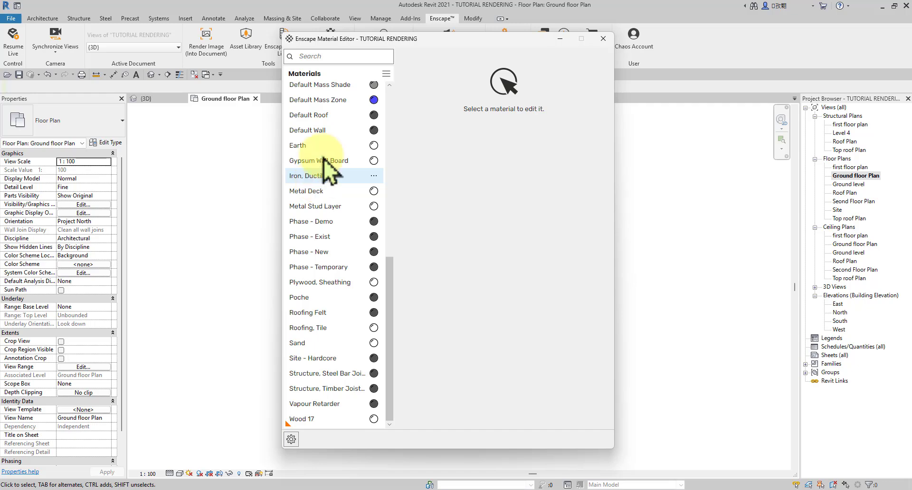
click(600, 38)
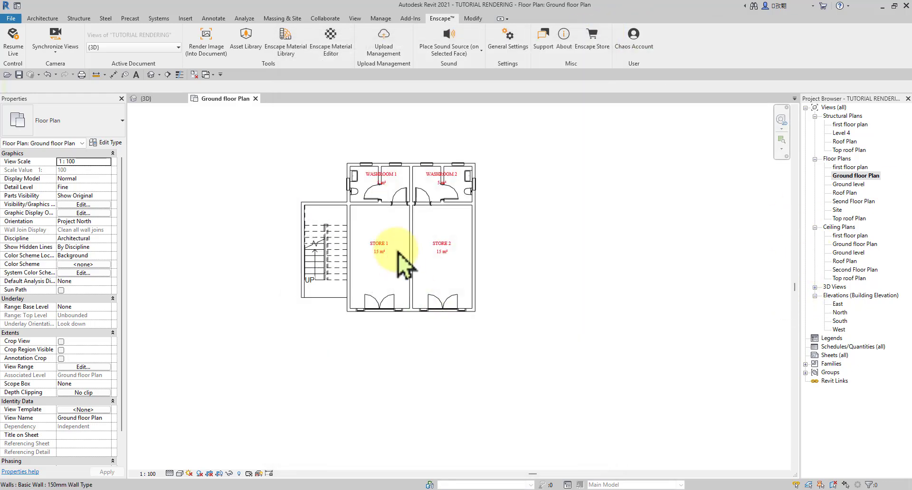
scroll(333, 280, up, 3)
scroll(408, 304, down, 3)
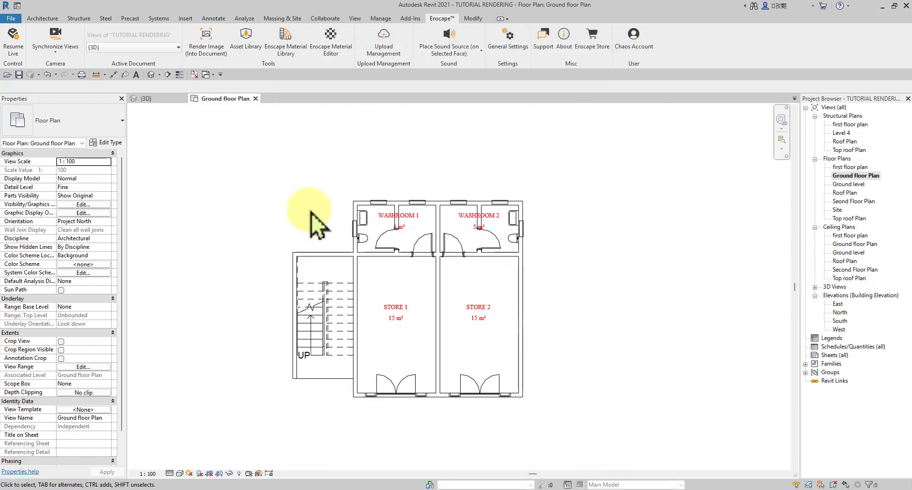
Step: Open the Enscape Material Editor and examine the albedo, height map, reflection and transparency settings of the Phase - Demo material
scroll(386, 203, up, 3)
scroll(373, 173, down, 3)
scroll(384, 188, up, 2)
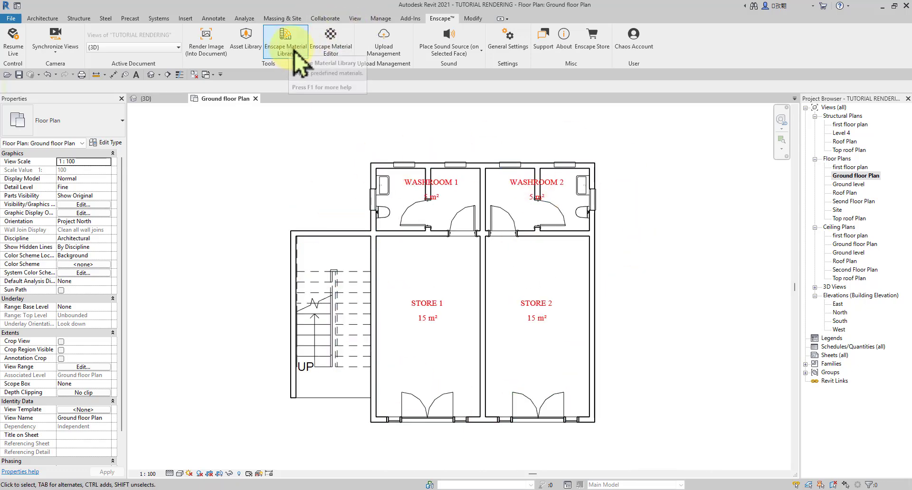
click(331, 40)
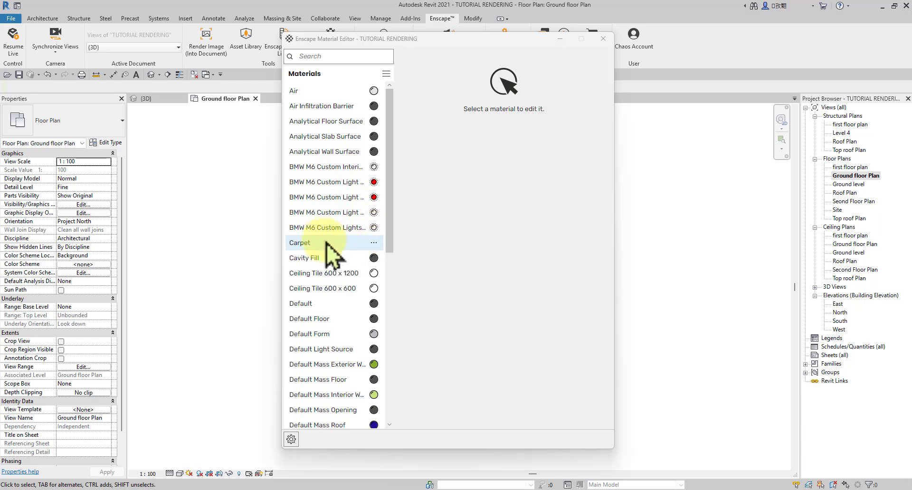
scroll(333, 214, down, 8)
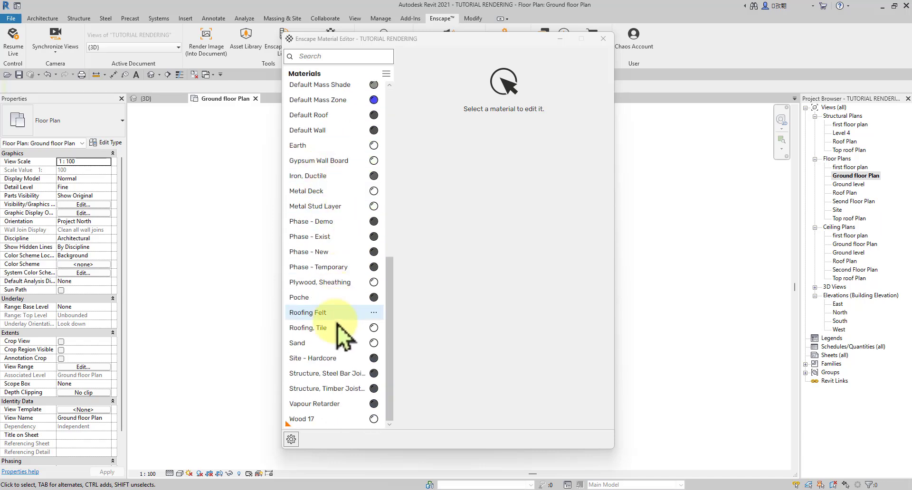
click(373, 222)
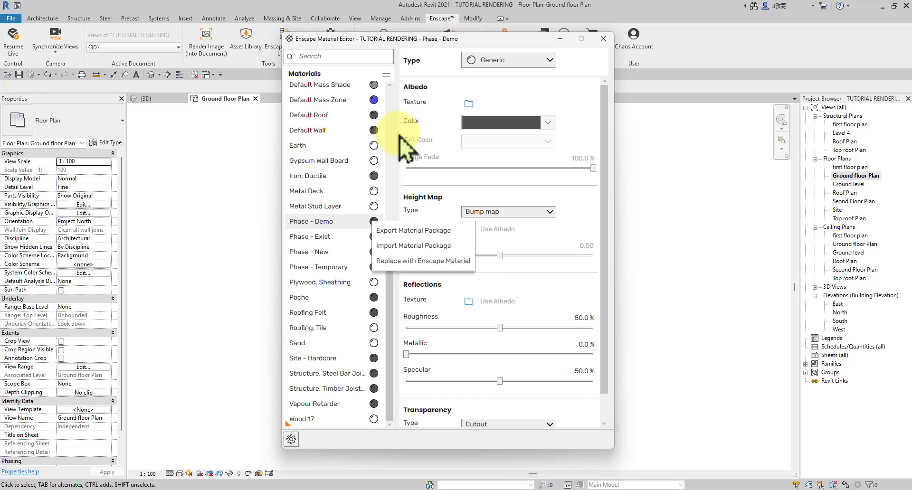
click(469, 105)
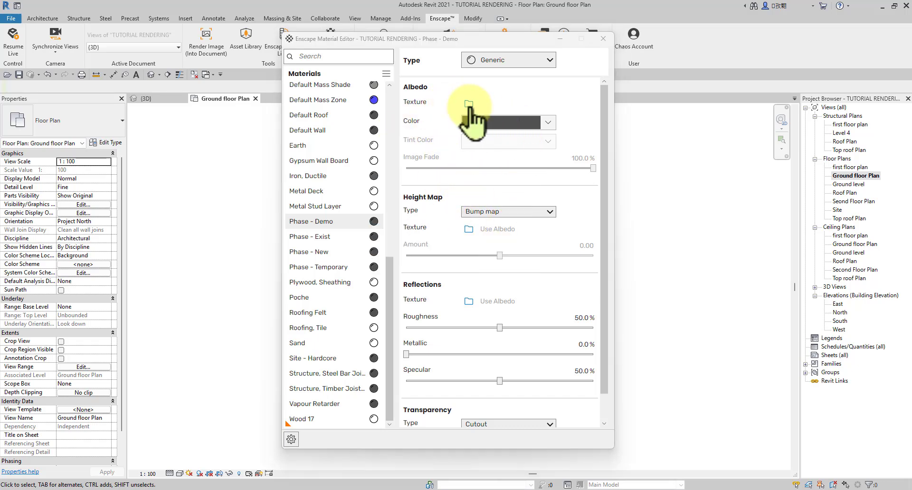
click(727, 56)
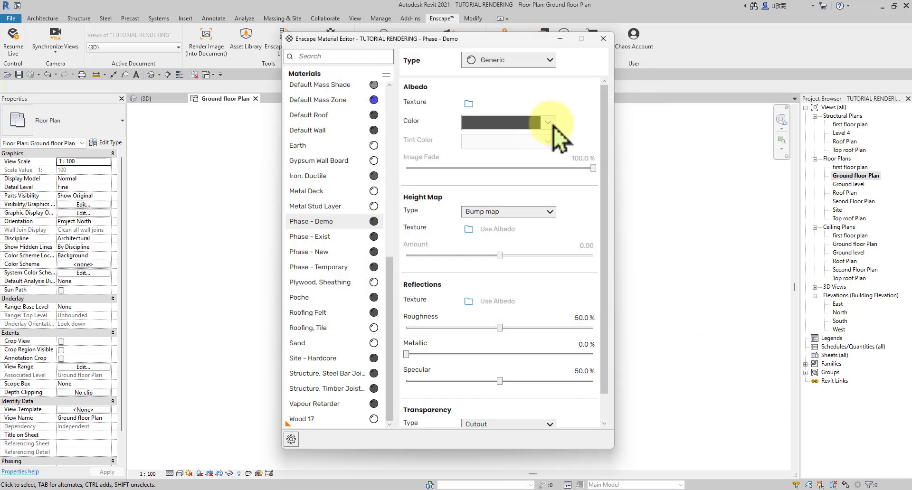
click(554, 127)
click(561, 126)
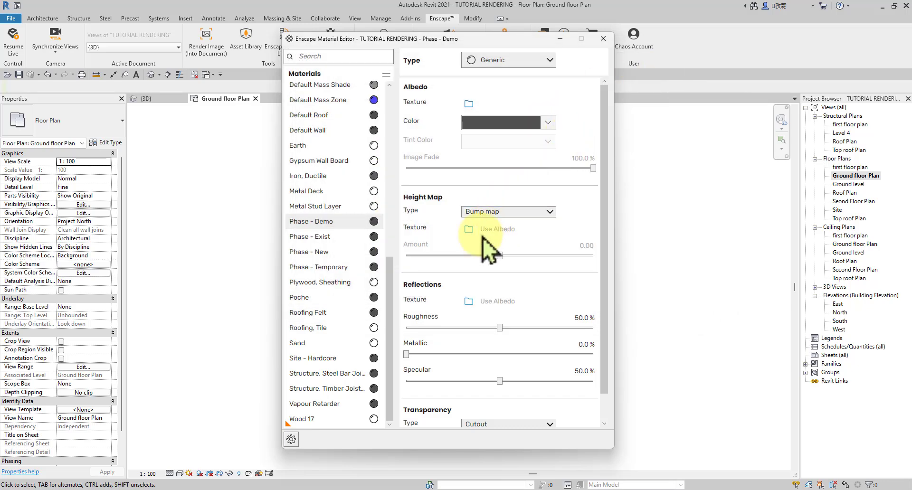
scroll(483, 238, down, 1)
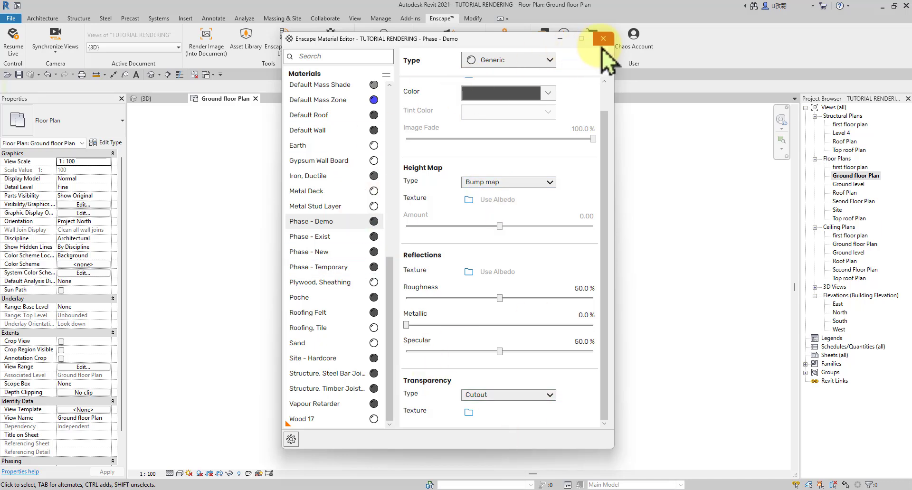
Step: View the material types available for Phase - Demo and close the Material Editor
click(548, 64)
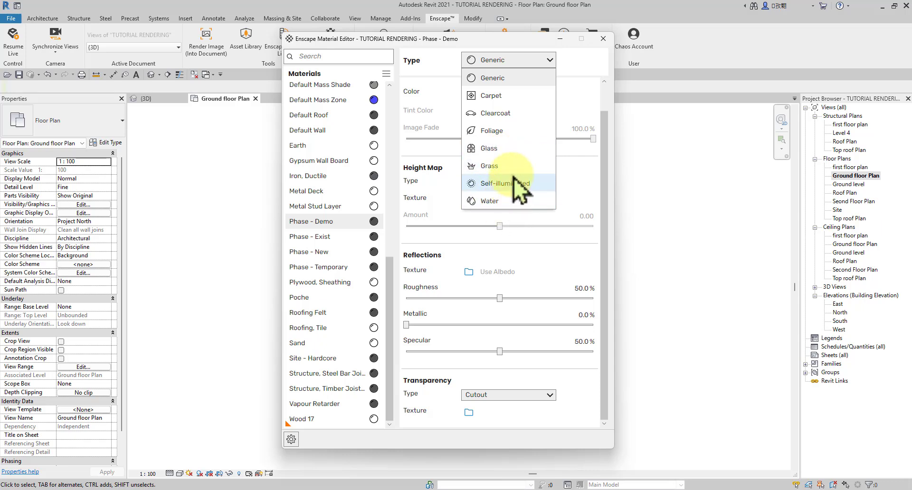
click(576, 108)
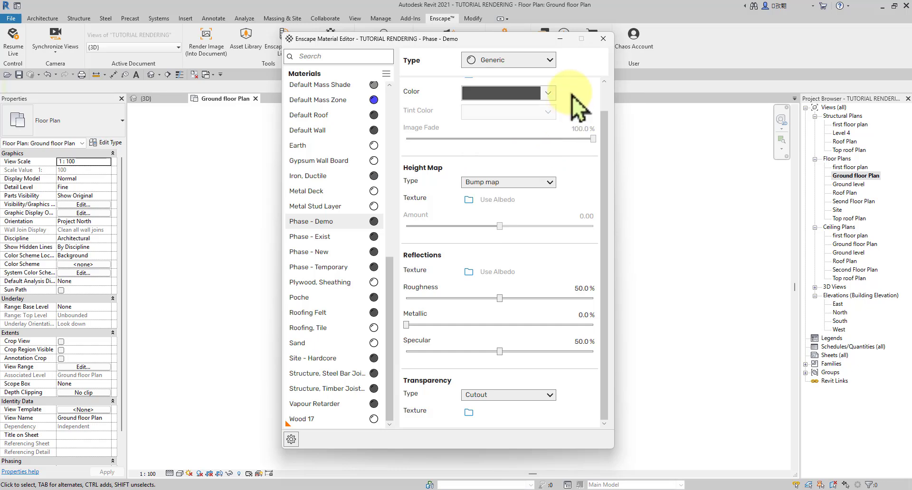
click(603, 38)
Step: Look over the ground floor plan, then examine the building from the front in the 3D view
scroll(370, 292, down, 3)
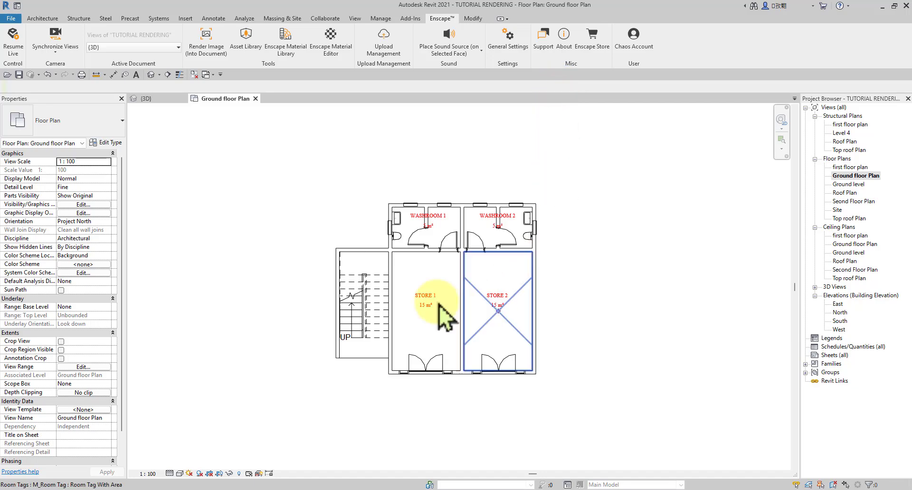
scroll(380, 273, up, 4)
scroll(373, 266, down, 5)
click(152, 101)
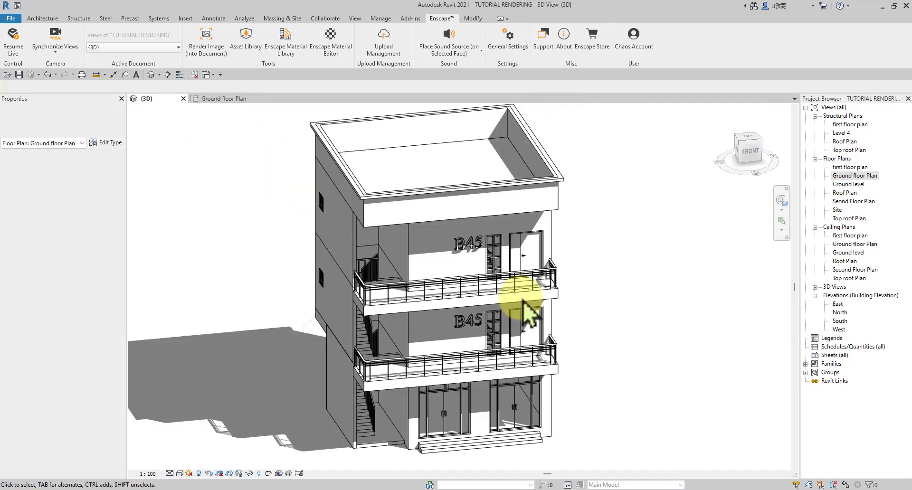
mouse_move(523, 308)
shift+middle_down()
mouse_move(523, 373)
mouse_move(378, 175)
mouse_move(660, 297)
mouse_move(615, 308)
mouse_move(682, 362)
shift+middle_up()
scroll(513, 371, up, 4)
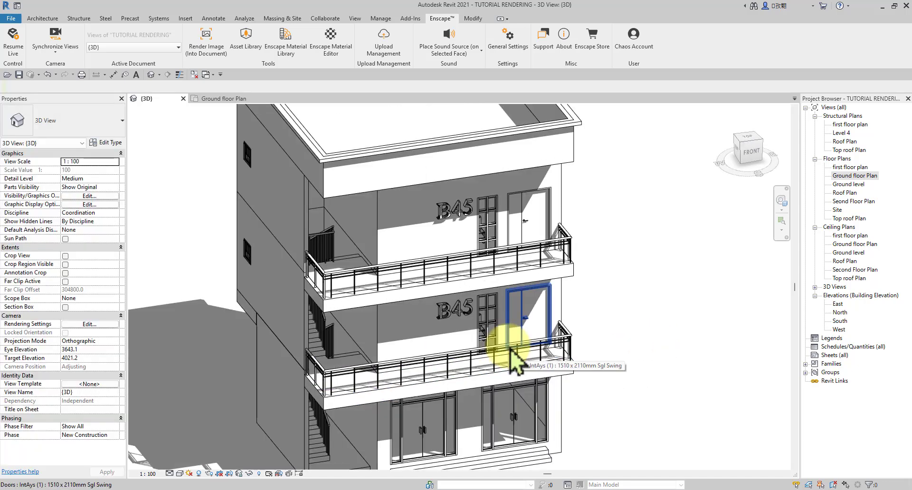
scroll(537, 332, down, 3)
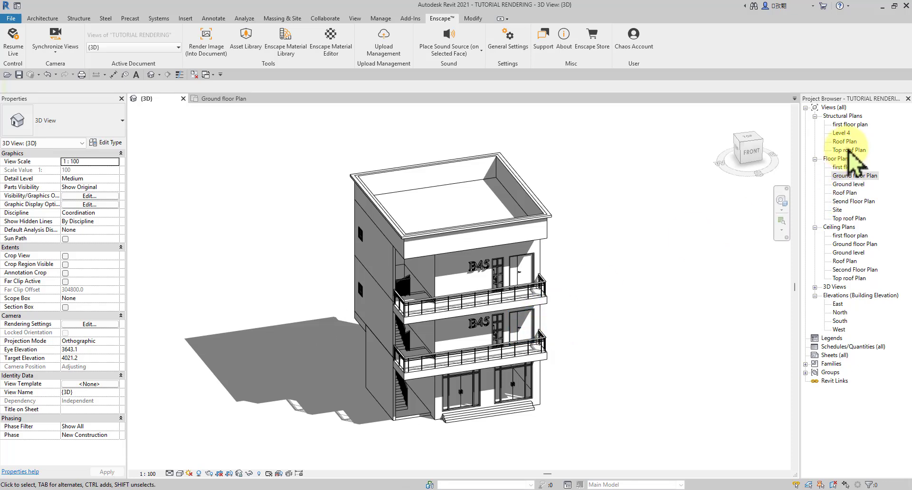
Step: Open the Site floor plan and start a new architectural floor boundary there
double_click(838, 210)
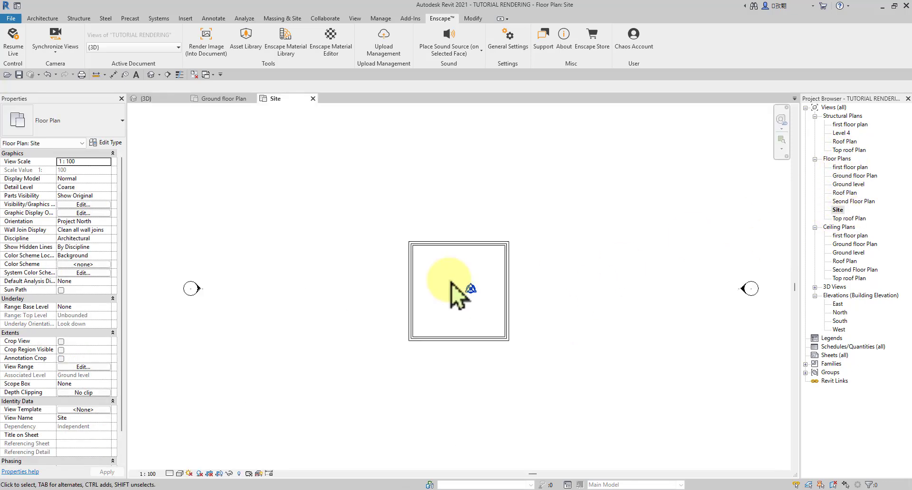
scroll(448, 282, down, 3)
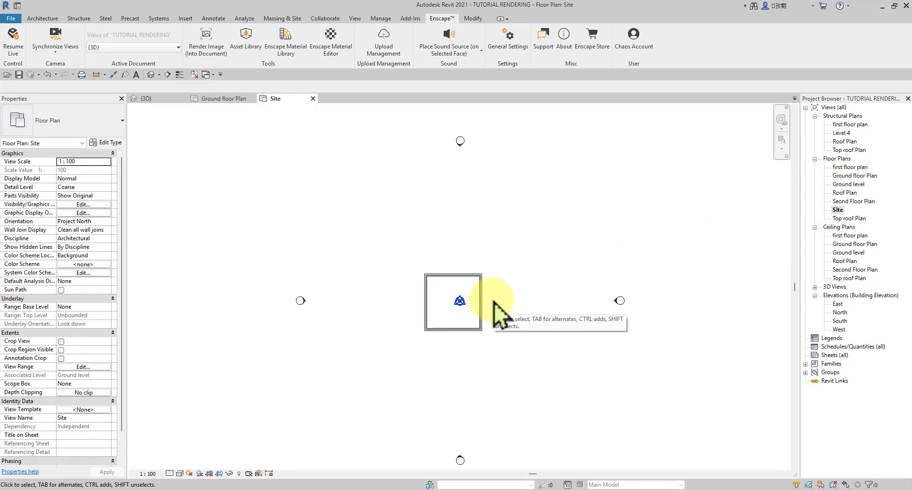
scroll(493, 301, up, 1)
click(54, 18)
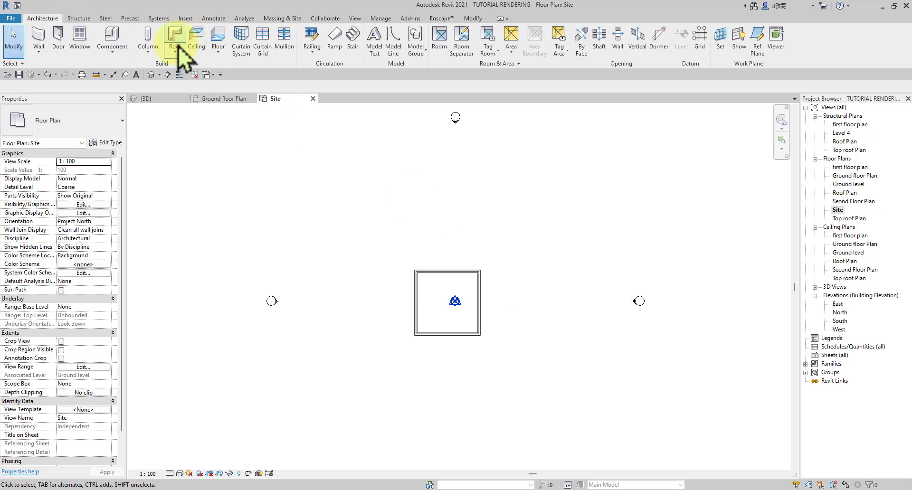
click(218, 36)
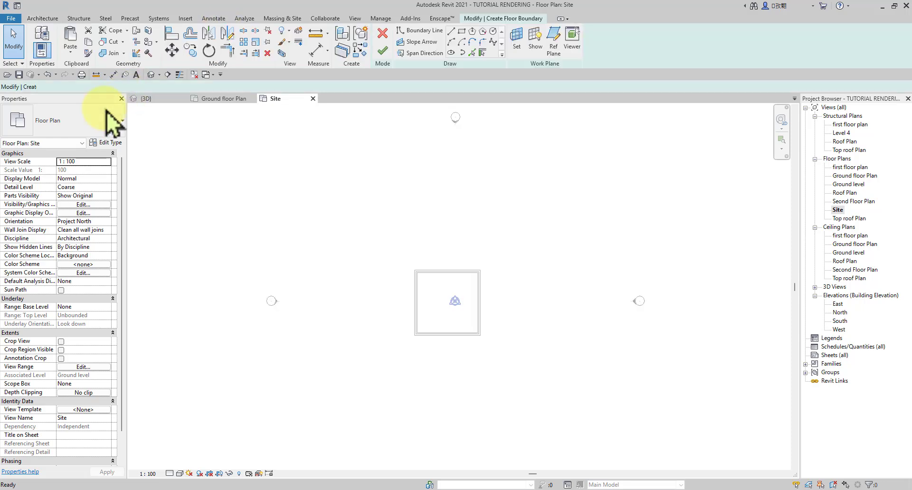
Step: Choose floor type 450 for the new floor and duplicate it as "150 MAIN FLOOR"
click(95, 123)
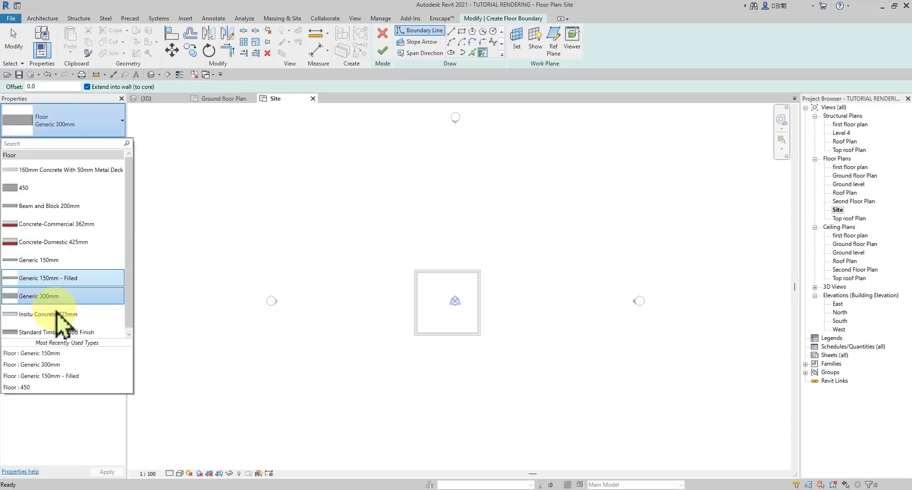
click(48, 189)
click(107, 143)
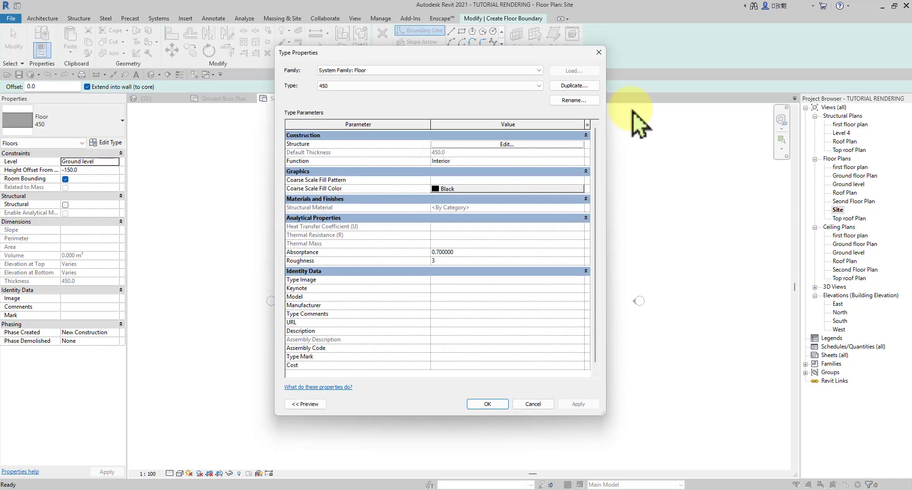
click(589, 87)
text(150)
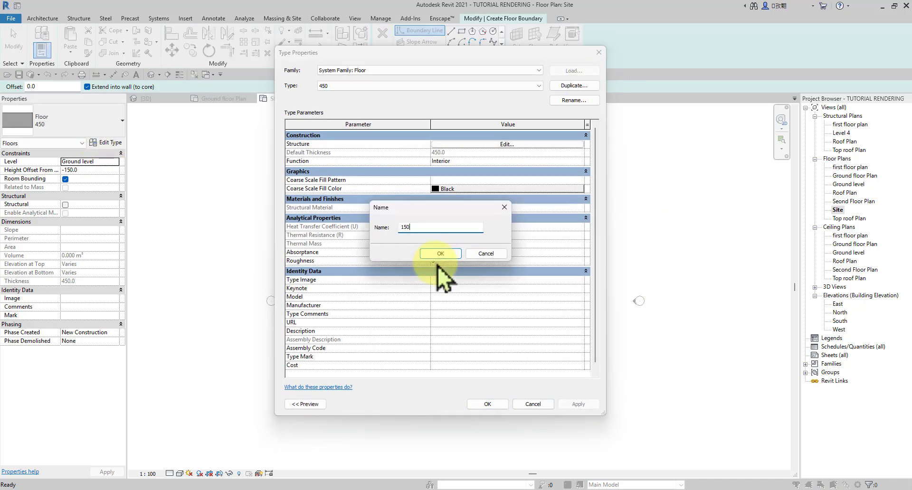
text( MAIN FLOOR)
click(449, 259)
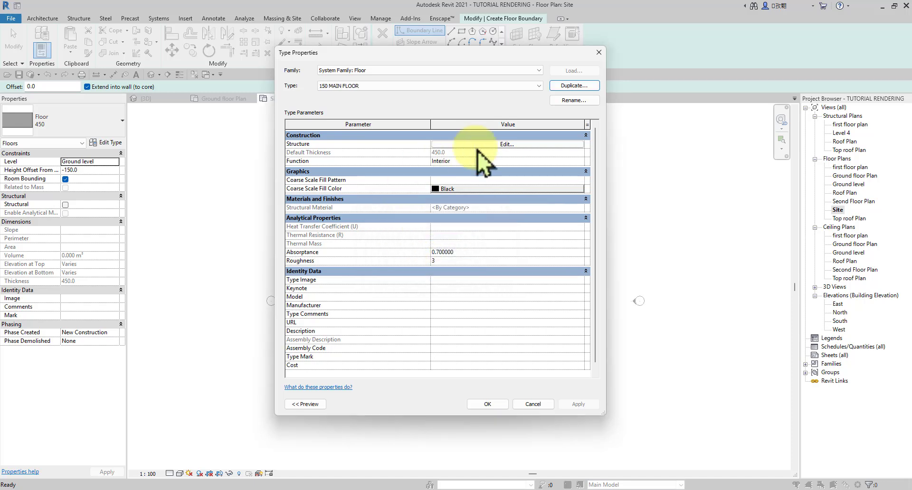
Step: Set the structural layer thickness of the 150 MAIN FLOOR type to 150 mm and apply the type
click(506, 144)
click(443, 150)
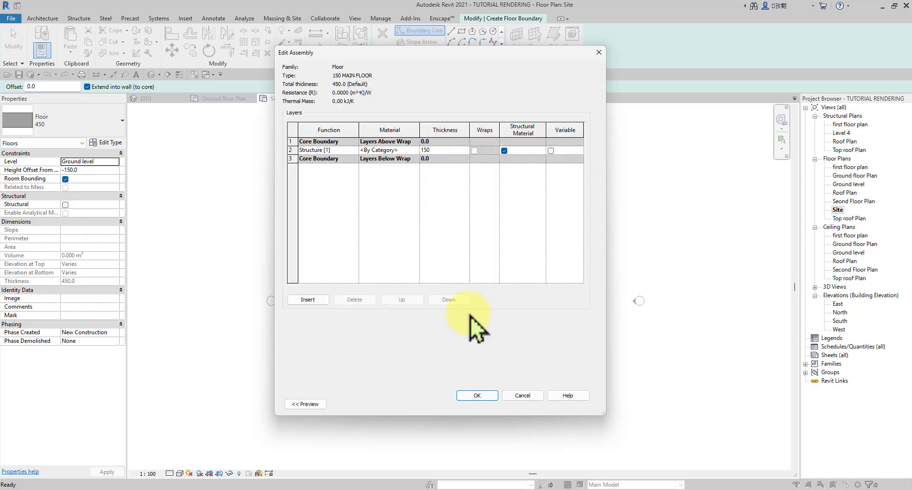
click(479, 397)
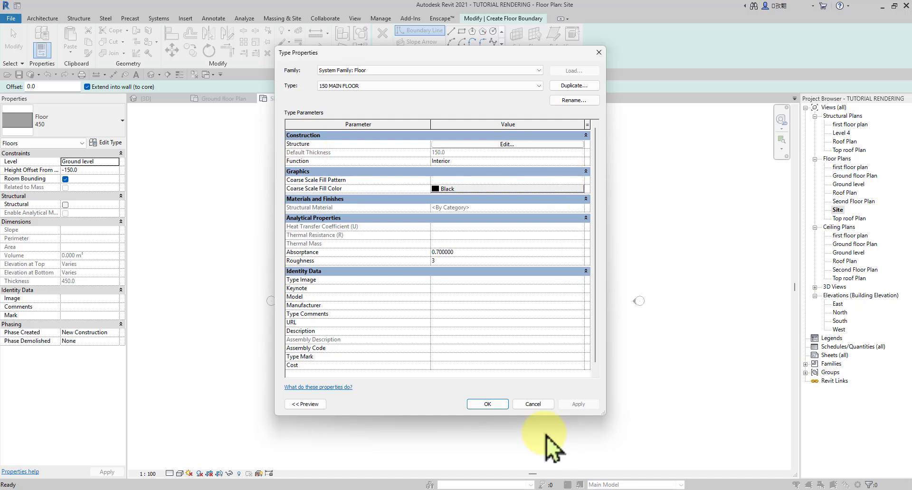
click(487, 404)
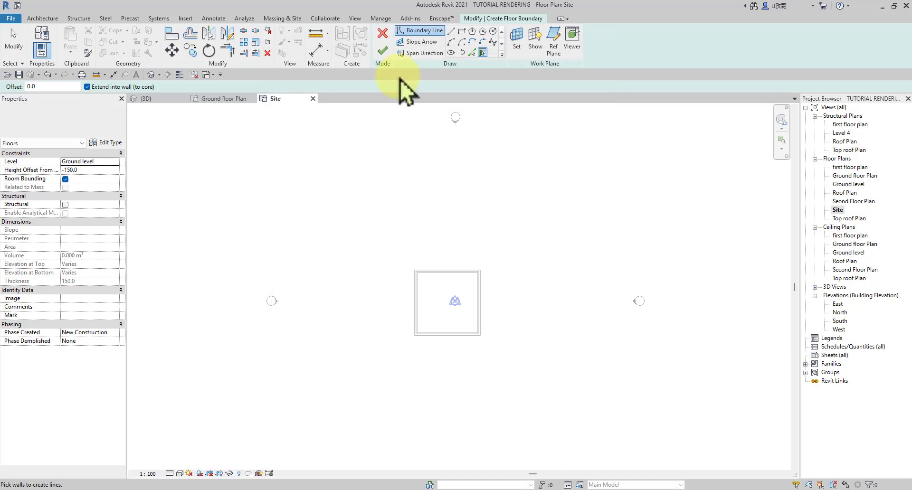
Step: Sketch a rectangular floor boundary around the building, about 18.6 m wide and 489 m² in area, and finish the floor
click(462, 32)
scroll(426, 298, up, 2)
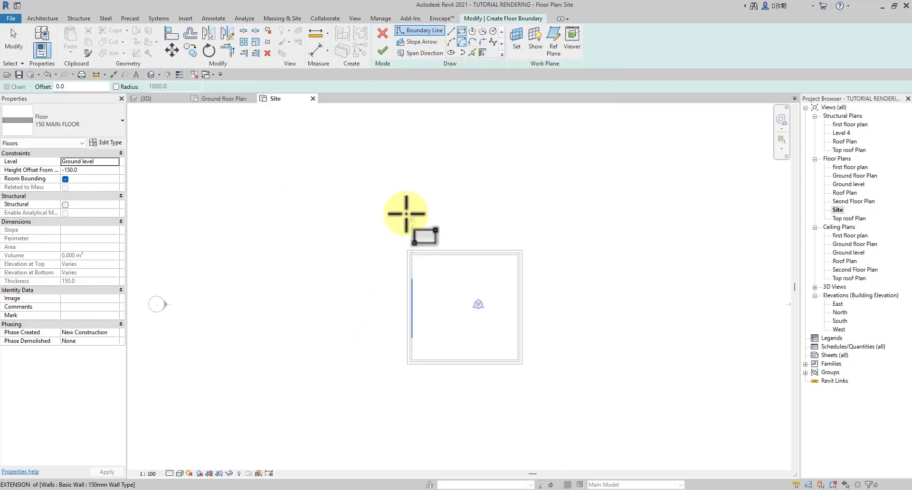
click(346, 181)
scroll(513, 453, down, 1)
middle_drag(512, 453, 476, 400)
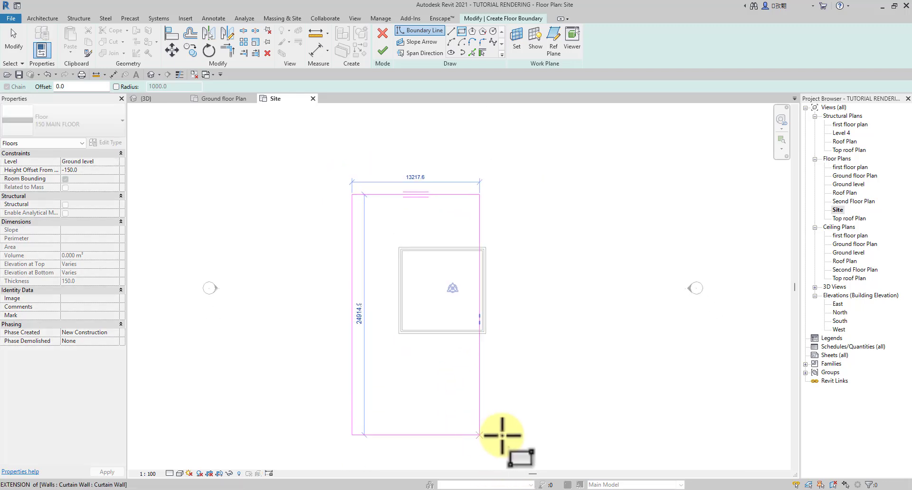
click(532, 448)
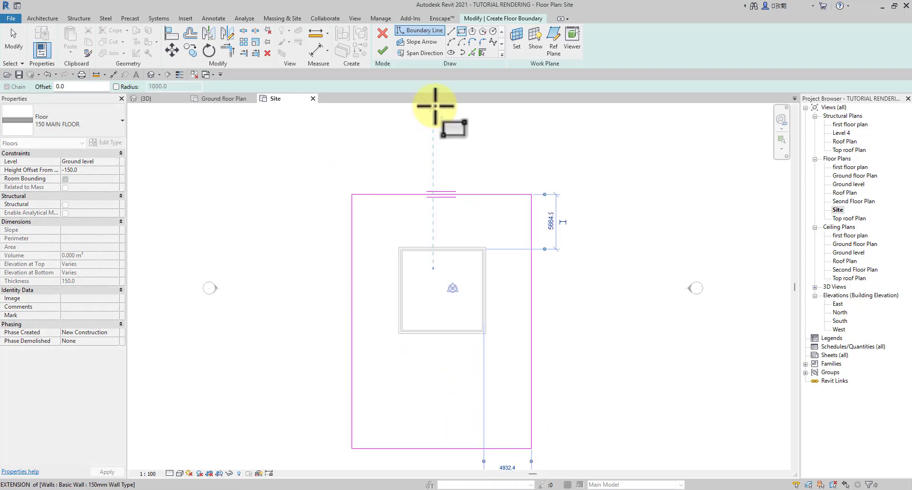
key(Escape)
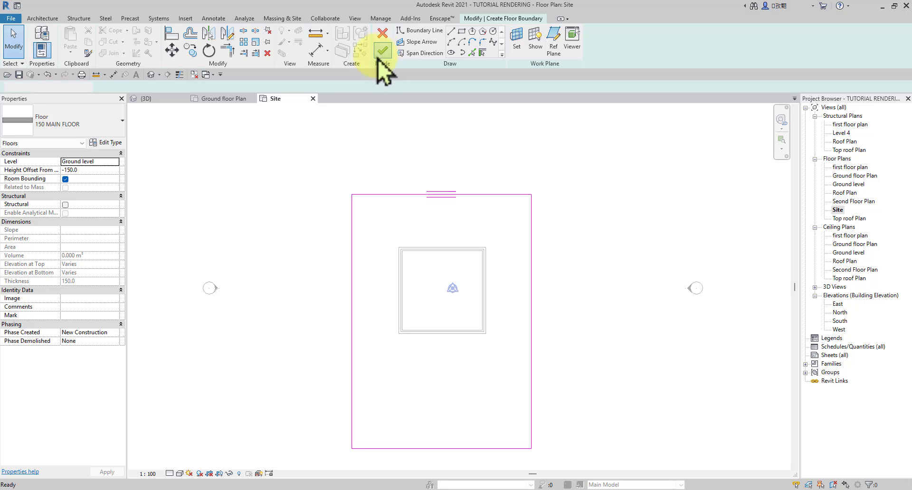
click(381, 53)
Step: Select the new site floor and examine it around the building in the 3D view, then clear the selection
click(455, 224)
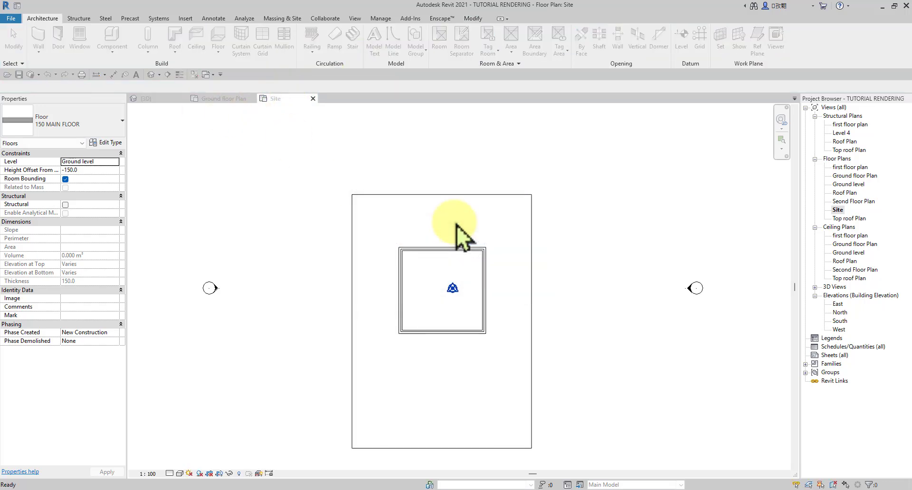
click(457, 225)
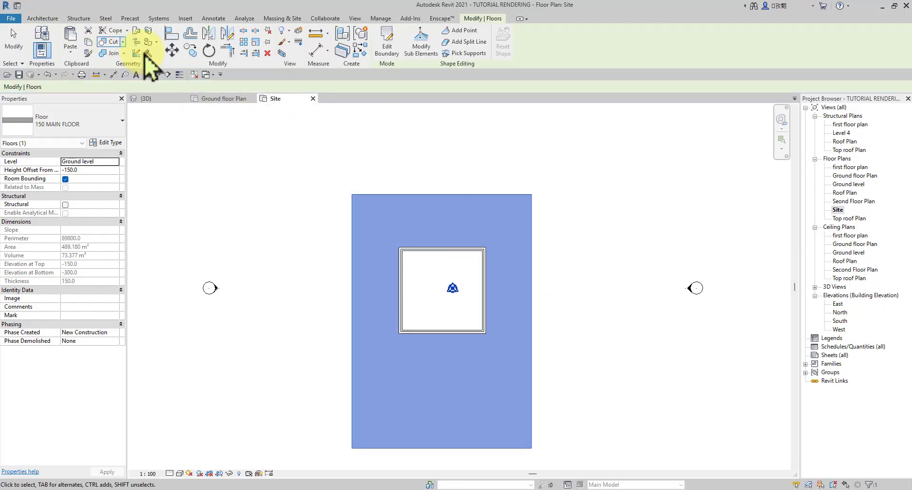
click(160, 101)
shift+middle_drag(427, 249, 418, 295)
shift+middle_drag(458, 377, 456, 418)
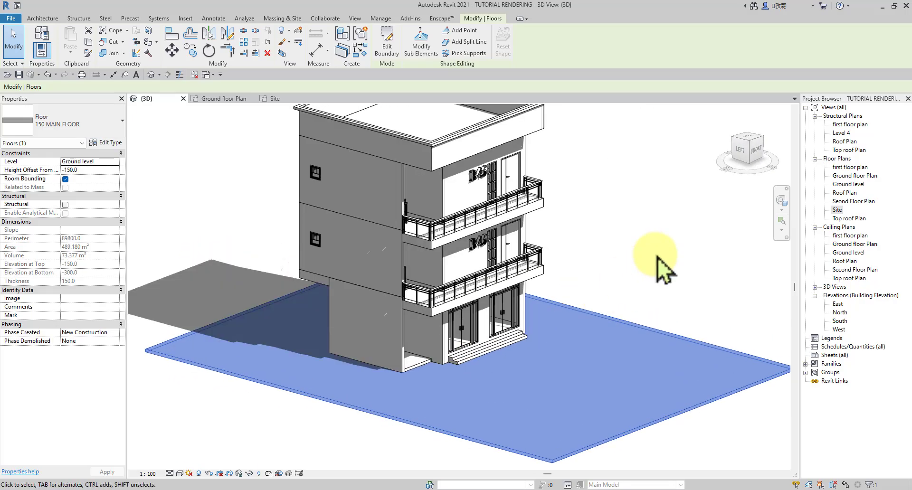
click(656, 261)
scroll(338, 352, down, 3)
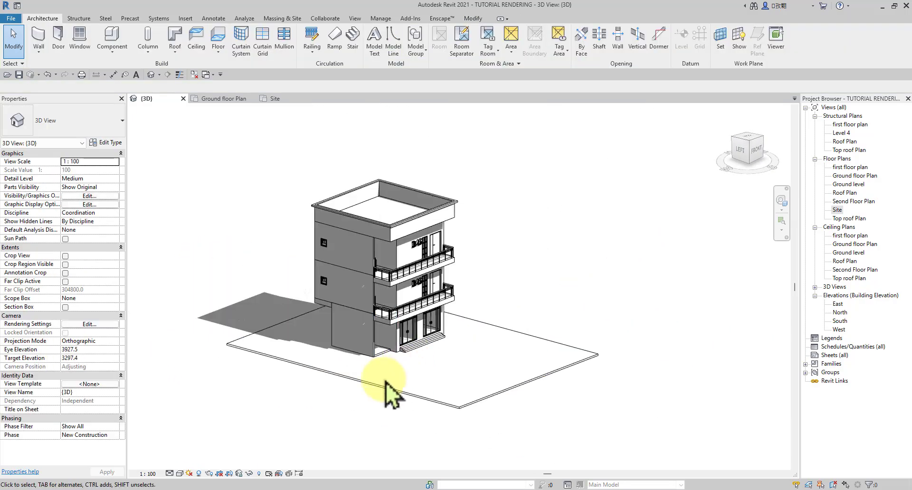
Step: In the Site plan, edit the boundary of the 150 MAIN FLOOR and move its north and east edges outward
click(286, 99)
click(359, 306)
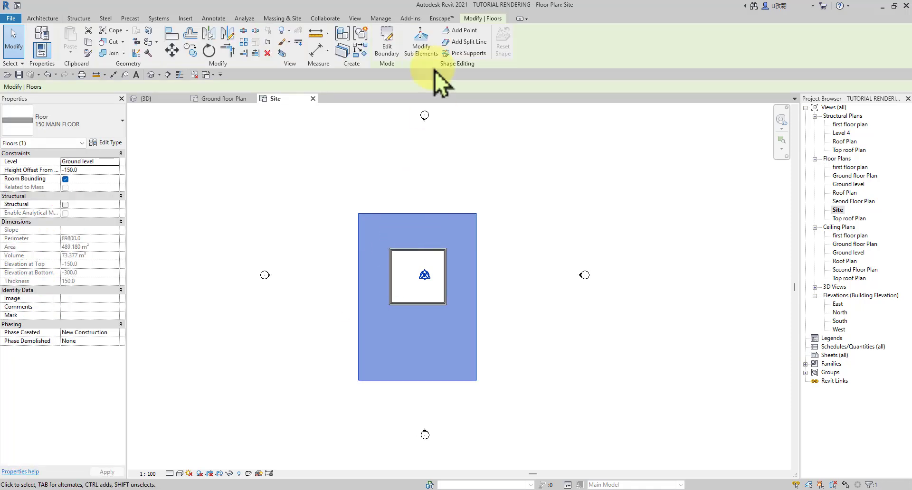
click(388, 47)
click(455, 213)
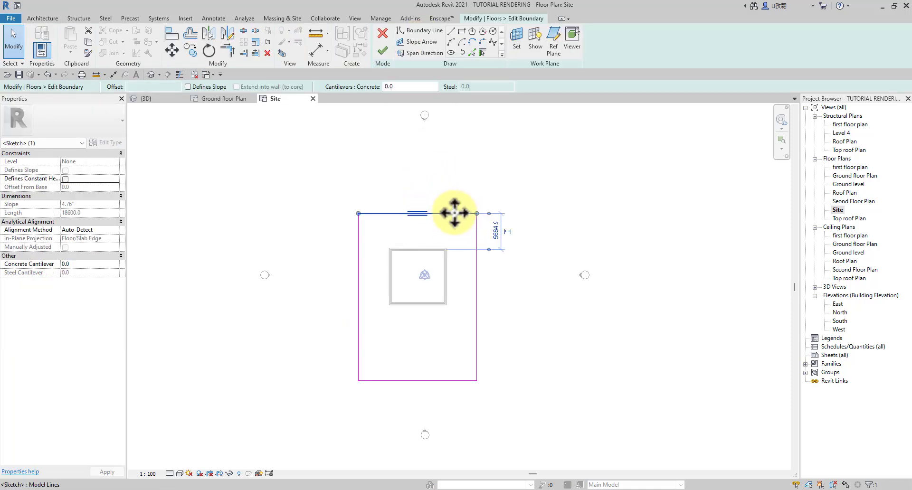
drag(455, 213, 453, 142)
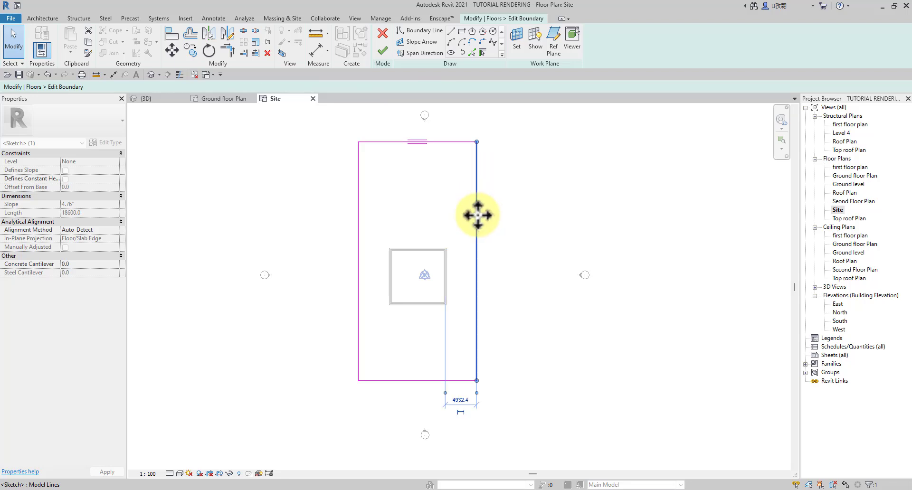
mouse_move(477, 214)
mouse_down()
mouse_move(597, 220)
mouse_move(585, 228)
mouse_up()
click(585, 228)
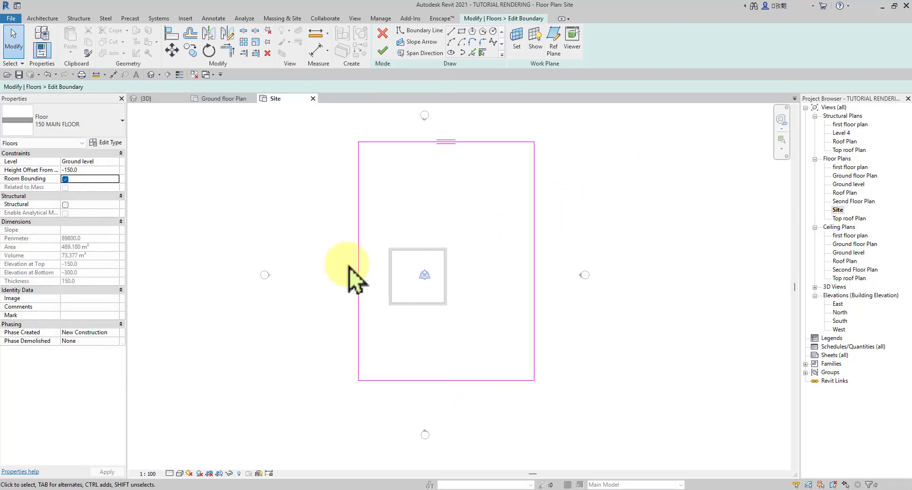
Step: Move the floor boundary's west edge outward and its south edge closer to the building, making it about 32.3 m deep
click(357, 250)
drag(332, 254, 283, 265)
click(426, 380)
scroll(424, 382, up, 1)
drag(422, 382, 441, 339)
scroll(552, 286, down, 2)
middle_drag(552, 286, 449, 332)
Step: Move the boundary's east edge further out and finish the site floor with an area of about 1439 m²
click(450, 300)
scroll(451, 300, up, 1)
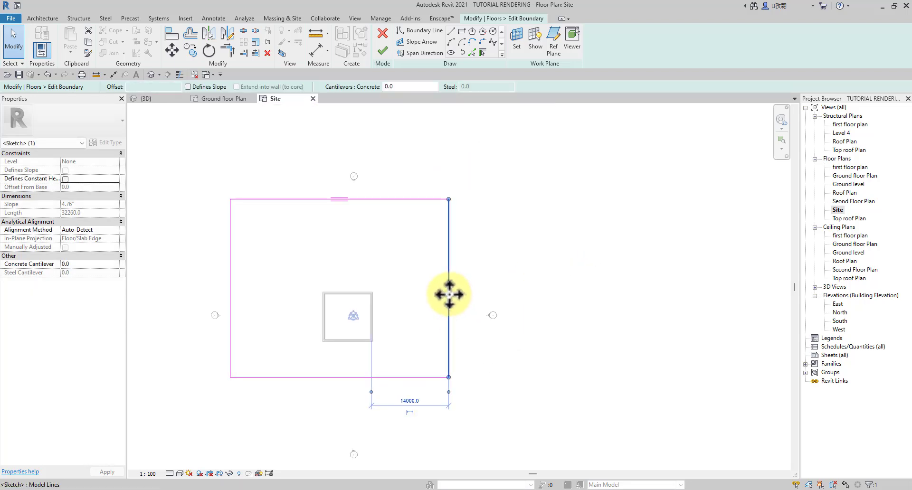
drag(450, 300, 481, 304)
click(537, 235)
scroll(522, 251, down, 1)
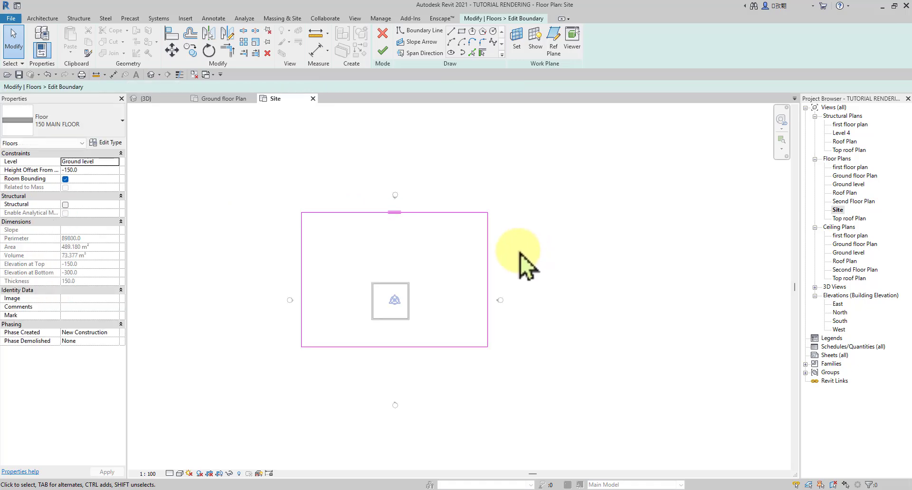
middle_drag(521, 253, 535, 256)
click(383, 49)
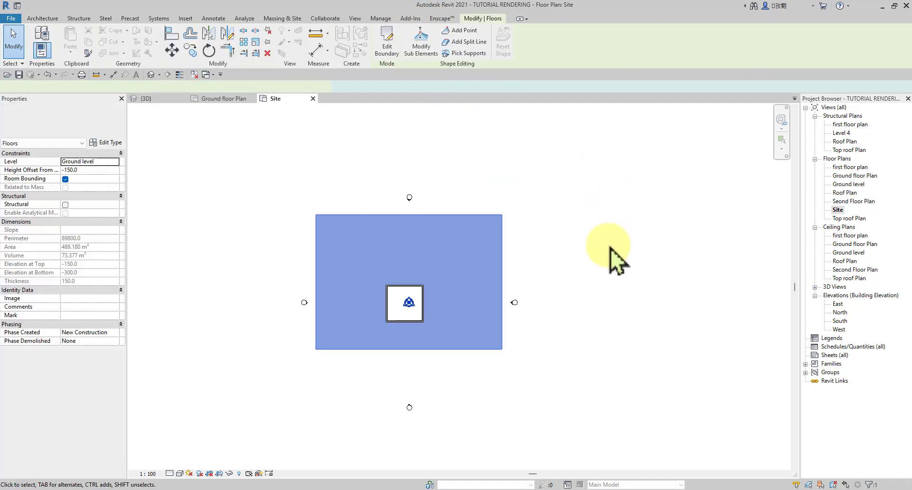
click(604, 335)
Step: Return to the 3D view and resume Enscape's live updates from the front of the building
click(145, 99)
mouse_move(394, 269)
shift+middle_down()
mouse_move(464, 332)
mouse_move(597, 393)
mouse_move(366, 367)
mouse_move(295, 345)
mouse_move(368, 387)
mouse_move(240, 247)
shift+middle_up()
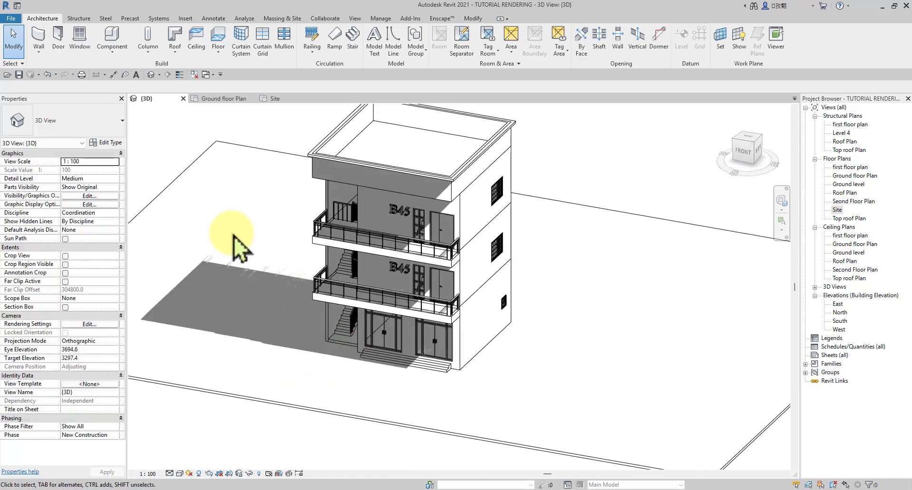
click(442, 18)
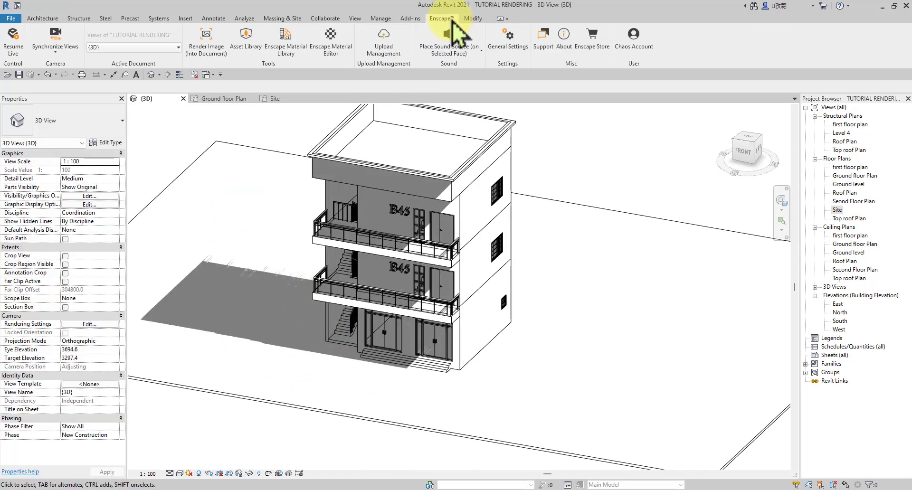
click(12, 45)
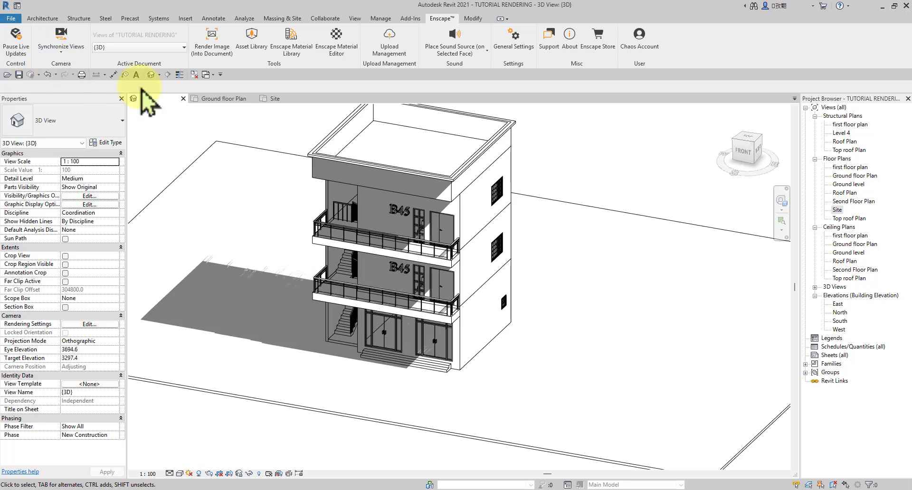
Step: Switch to the Enscape window and inspect the enlarged site floor around the building
mouse_move(546, 487)
click(592, 468)
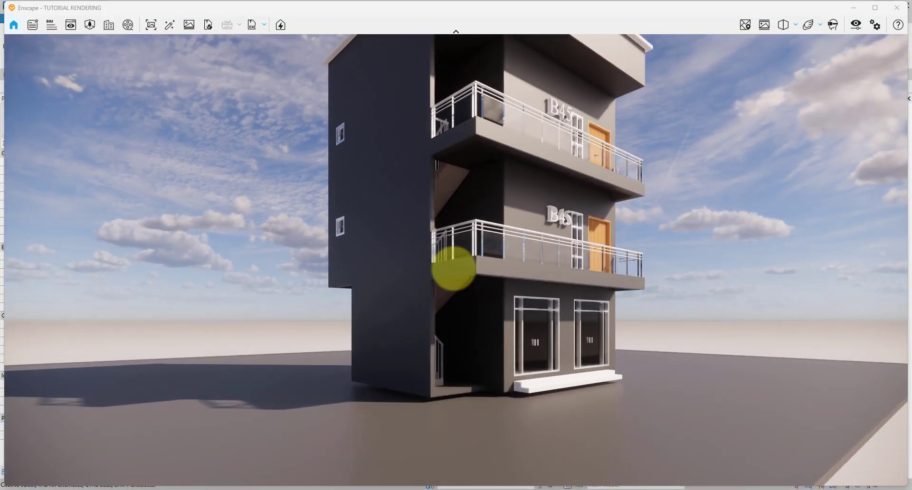
key(w)
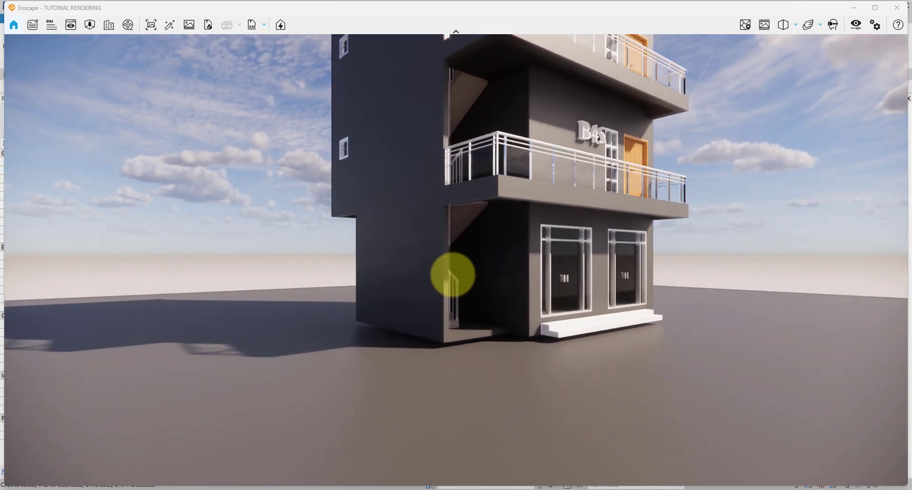
drag(452, 274, 480, 274)
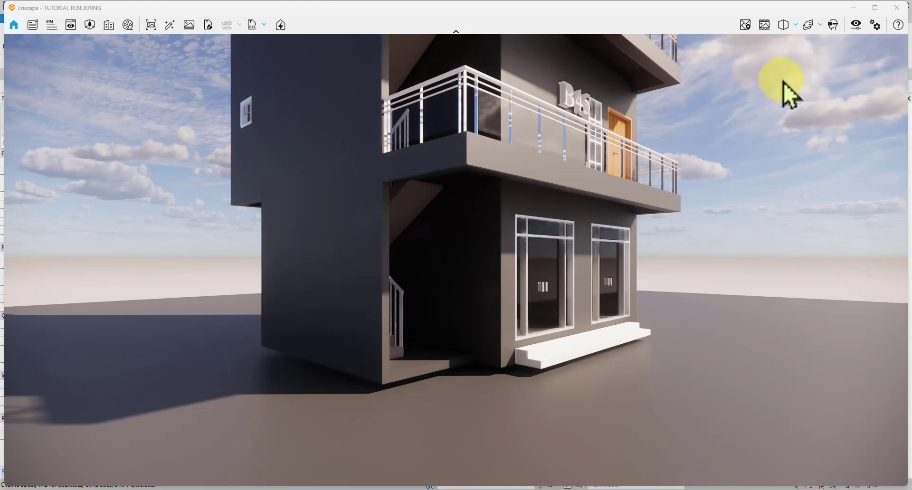
click(853, 8)
Step: Back in Revit, select the site floor near the entrance and check its height offset, then clear the selection
scroll(438, 333, down, 2)
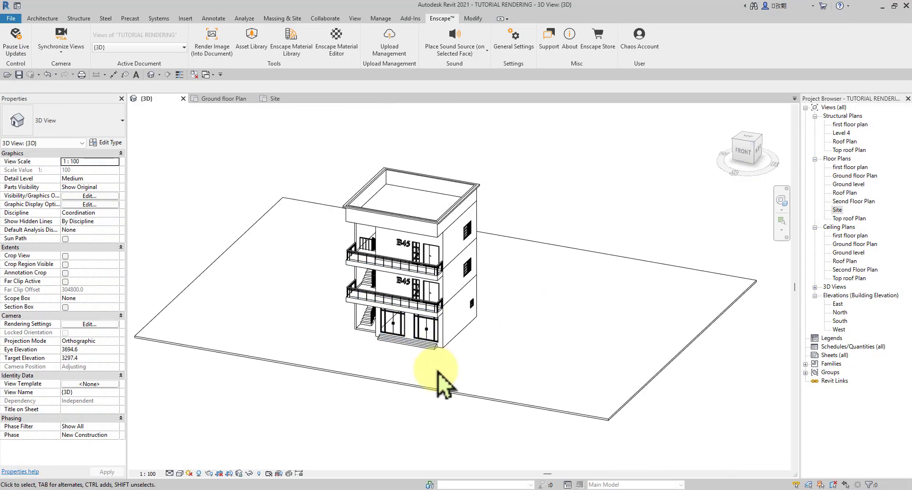
mouse_move(422, 412)
shift+middle_down()
mouse_move(513, 269)
mouse_move(635, 407)
shift+middle_up()
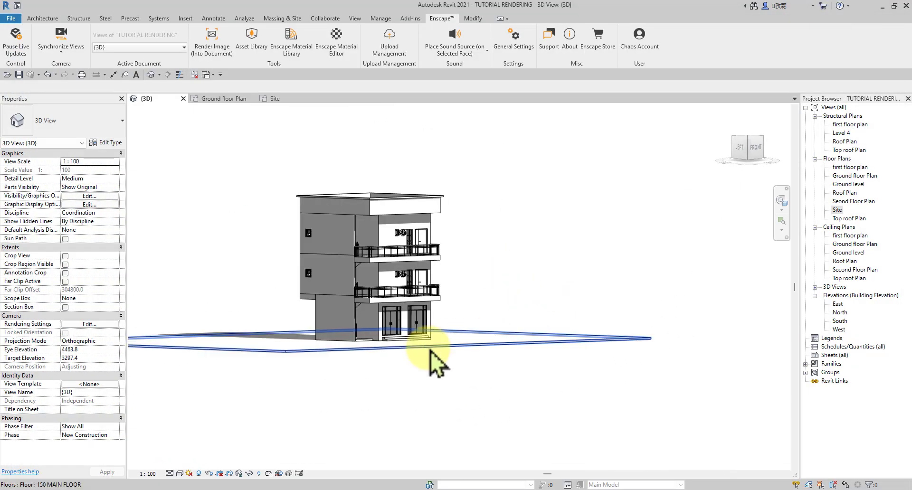
scroll(432, 417, up, 4)
scroll(347, 344, up, 3)
click(363, 342)
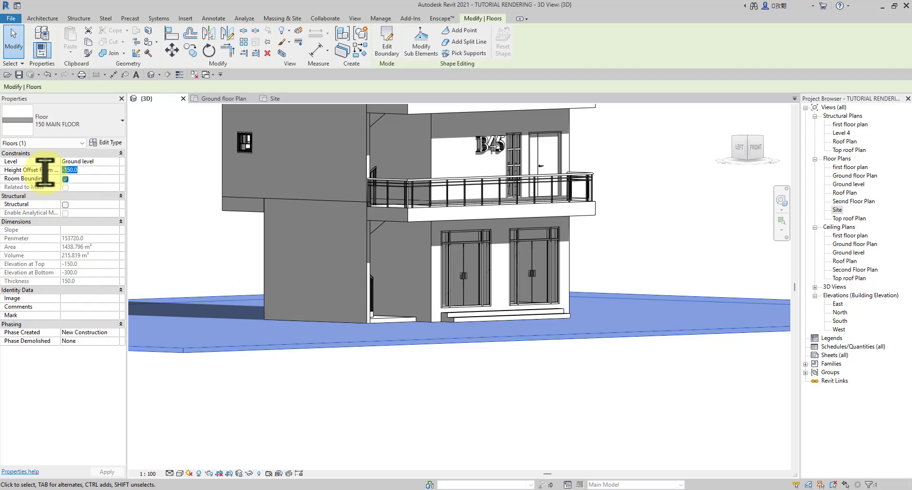
click(403, 390)
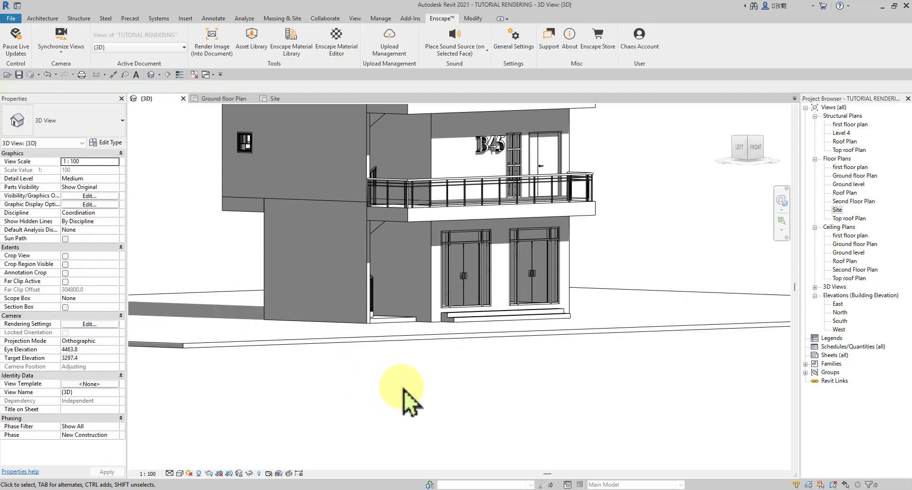
Step: Switch to Enscape and walk around the building's exterior in walk mode to examine the walls and site floor
mouse_move(532, 489)
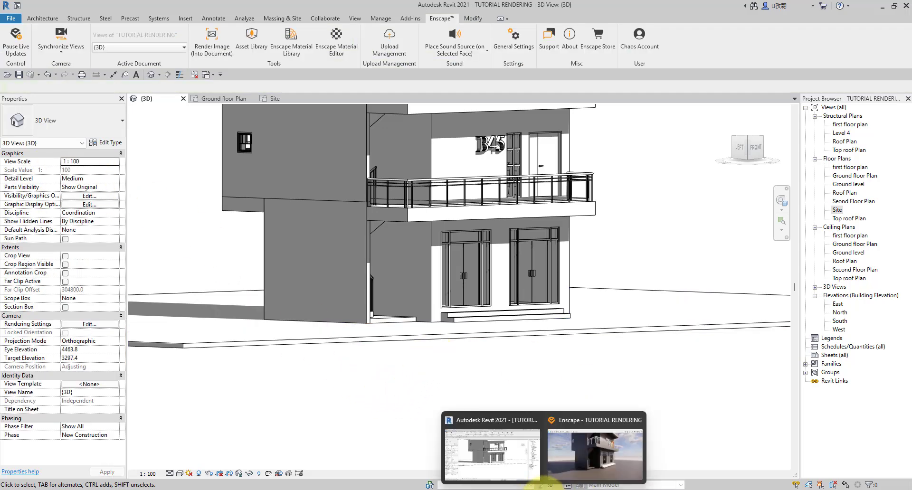
click(589, 456)
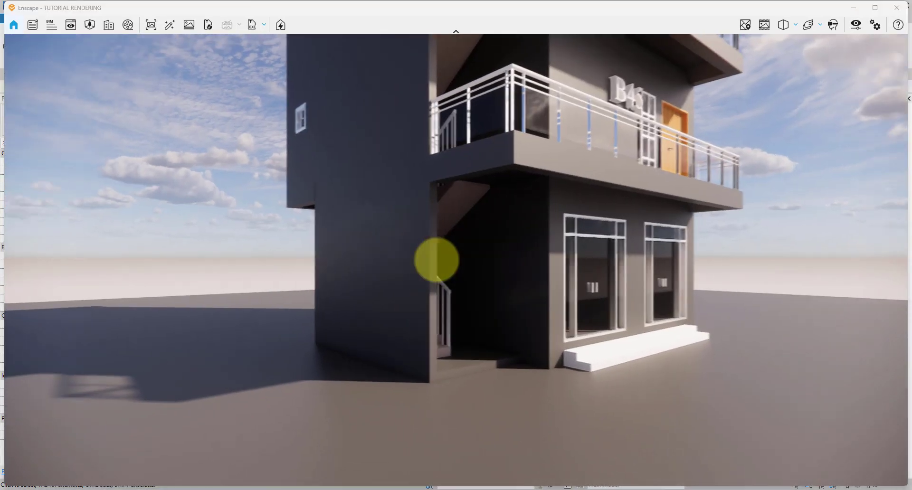
drag(464, 408, 553, 393)
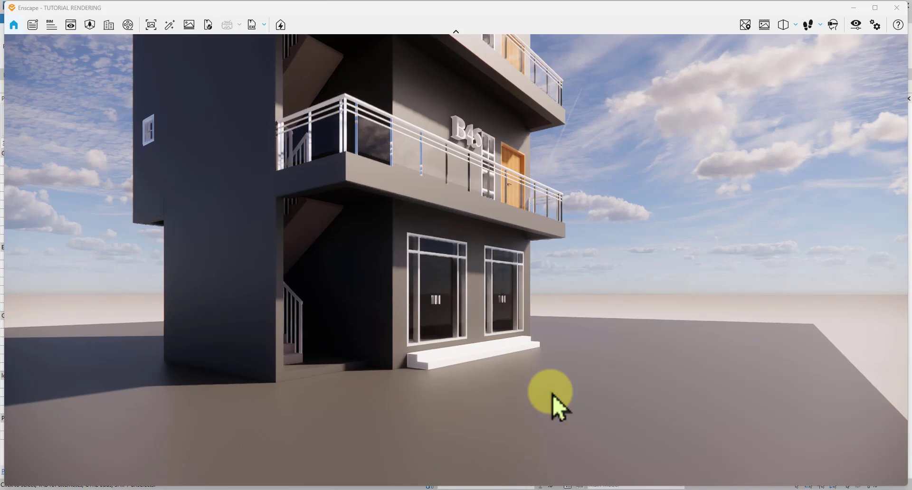
drag(513, 260, 536, 399)
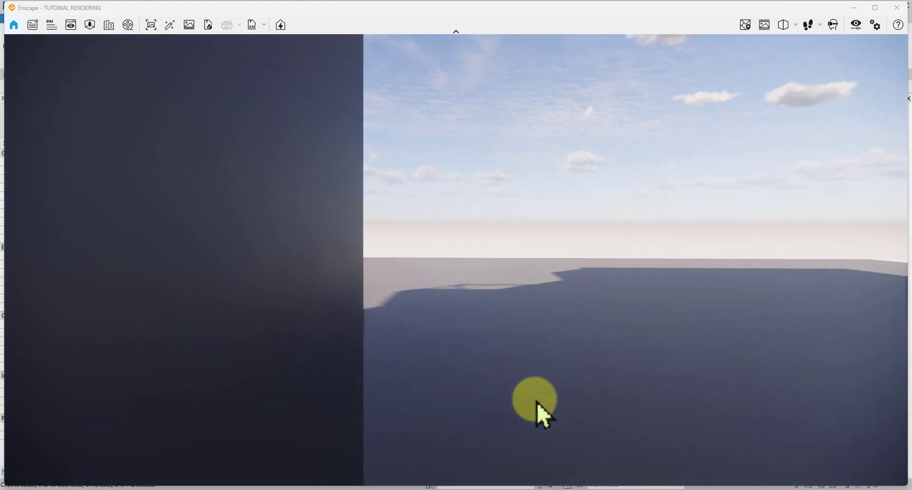
drag(266, 252, 215, 250)
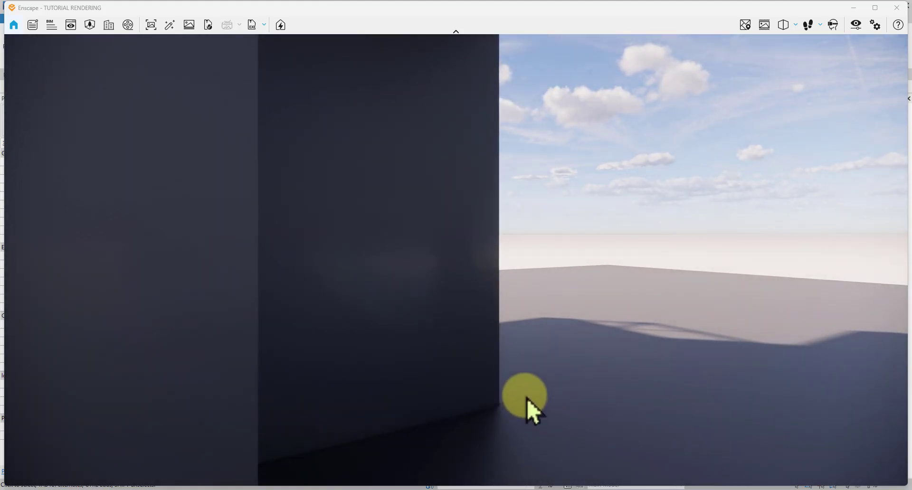
drag(527, 400, 230, 250)
drag(199, 172, 180, 214)
key(s)
key(space)
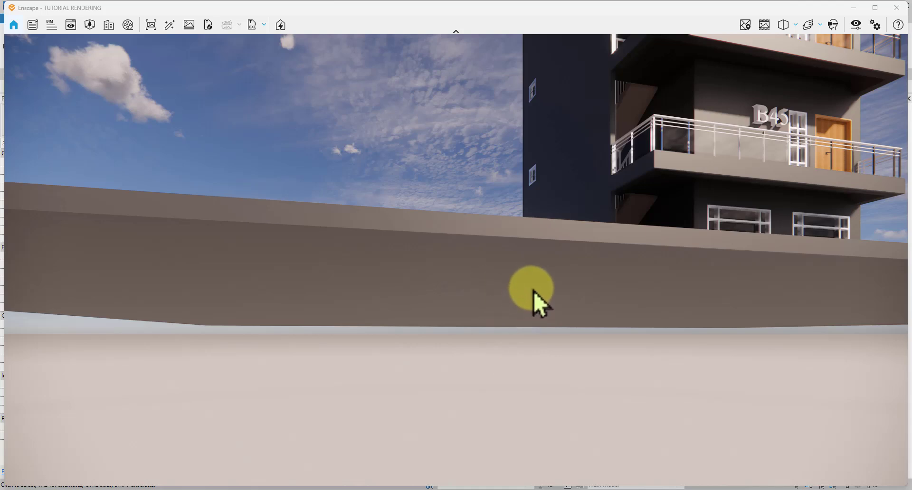
Step: Return above the floor slab in fly mode, inspect the building's front and balconies, and leave the Enscape window
drag(577, 334, 508, 287)
key(e)
key(e)
key(w)
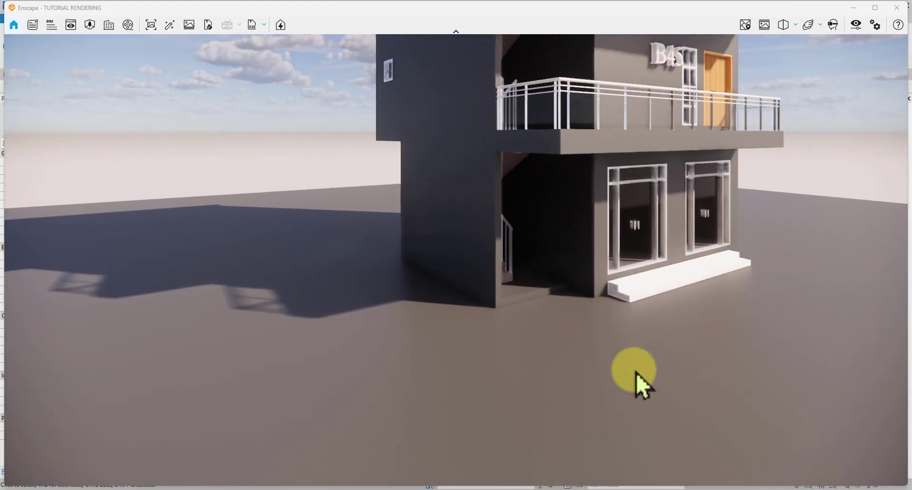
drag(637, 374, 670, 138)
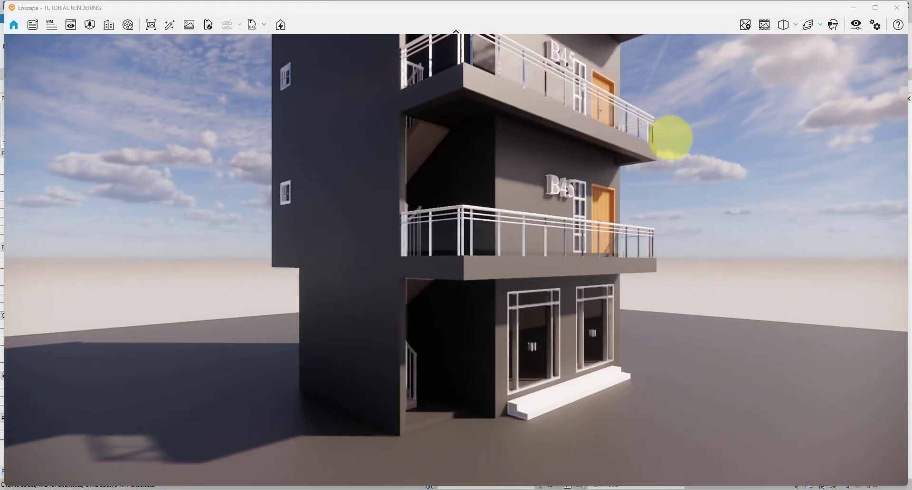
key(space)
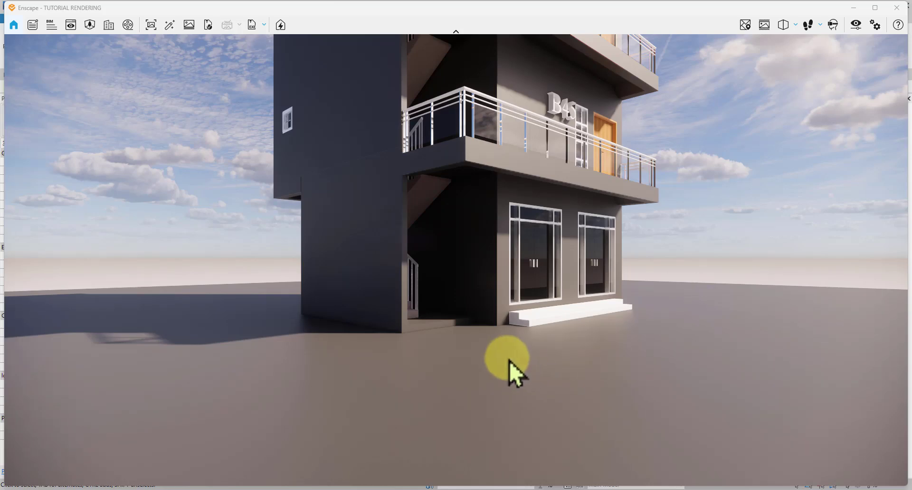
drag(504, 359, 447, 259)
click(854, 8)
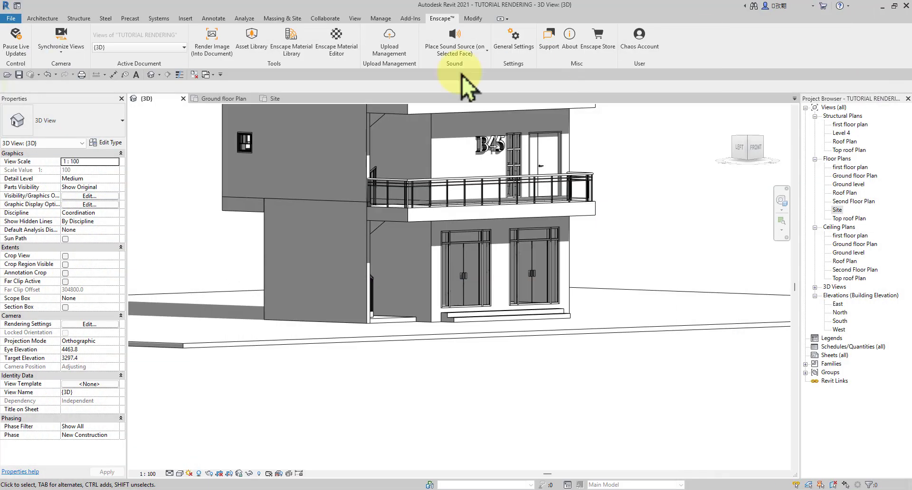
Step: Pause Enscape's live updates and examine the building and its site floor from several sides in Revit's 3D view
click(16, 45)
scroll(478, 401, down, 4)
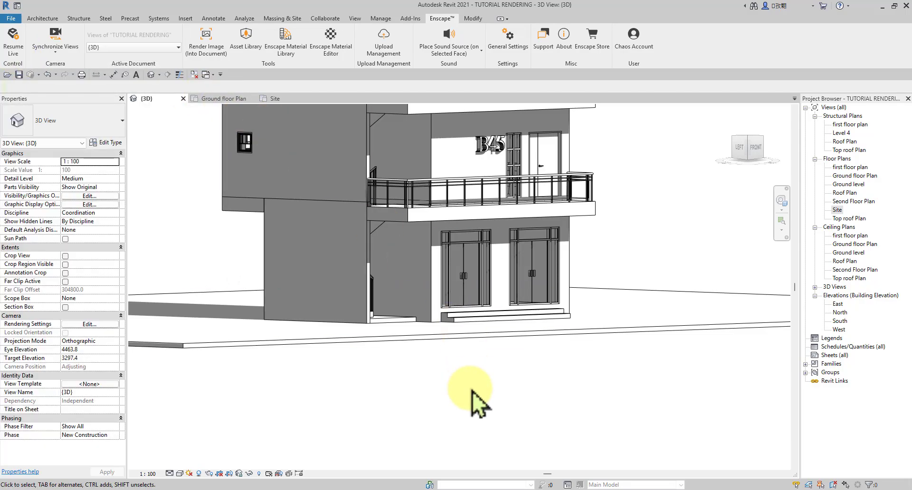
shift+middle_drag(484, 398, 499, 481)
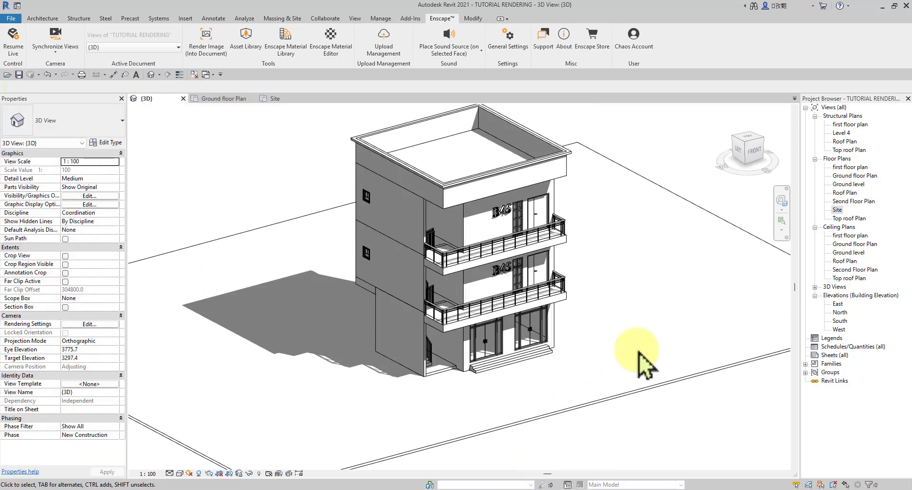
mouse_move(640, 353)
shift+middle_down()
mouse_move(432, 375)
mouse_move(675, 375)
mouse_move(394, 359)
mouse_move(404, 378)
mouse_move(515, 403)
mouse_move(611, 401)
mouse_move(623, 410)
shift+middle_up()
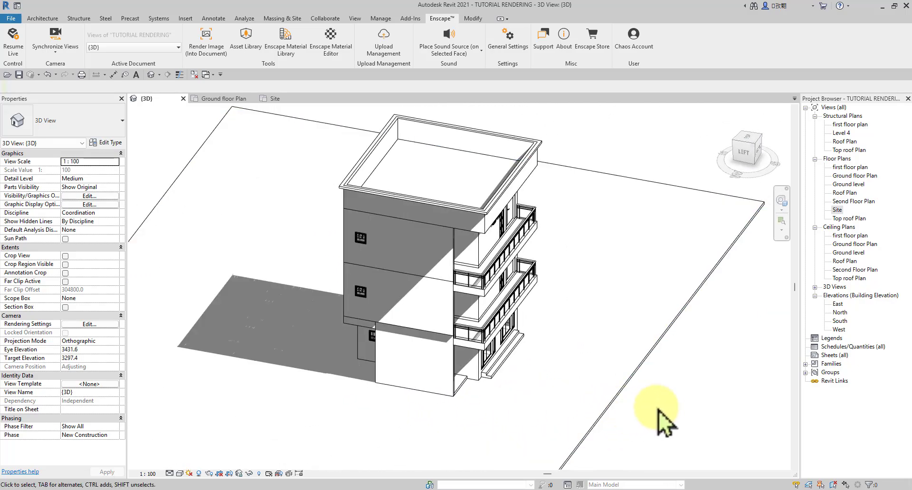
shift+middle_drag(546, 384, 564, 407)
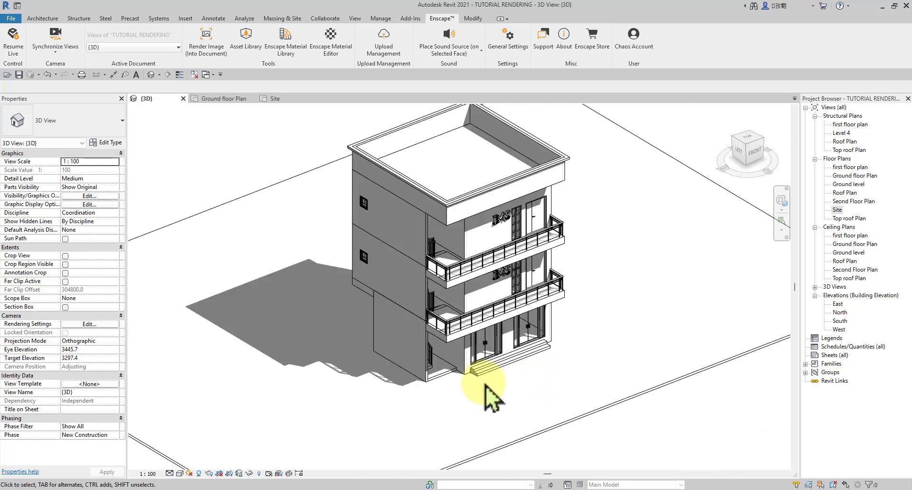
scroll(476, 387, up, 2)
scroll(501, 388, down, 2)
middle_drag(501, 387, 528, 411)
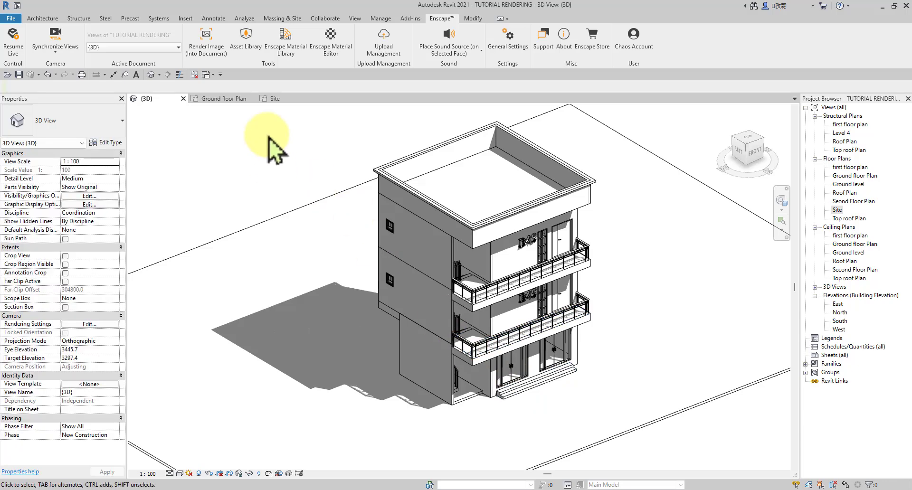
Step: Open the Enscape Material Library beside the building and search it for METAL
click(287, 50)
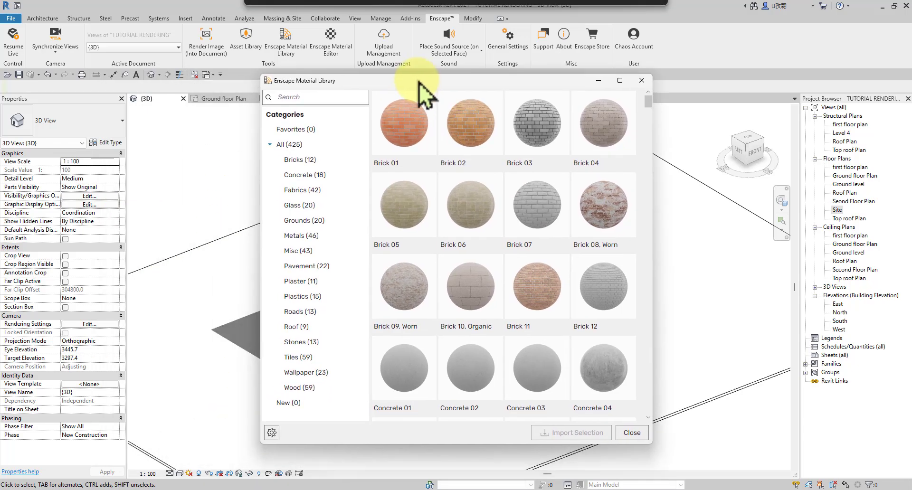
drag(420, 83, 206, 98)
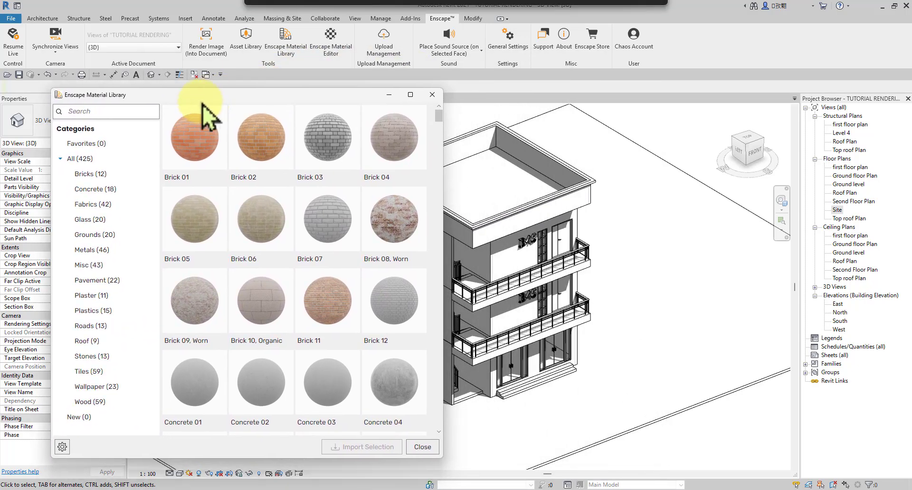
click(108, 113)
text(METAL)
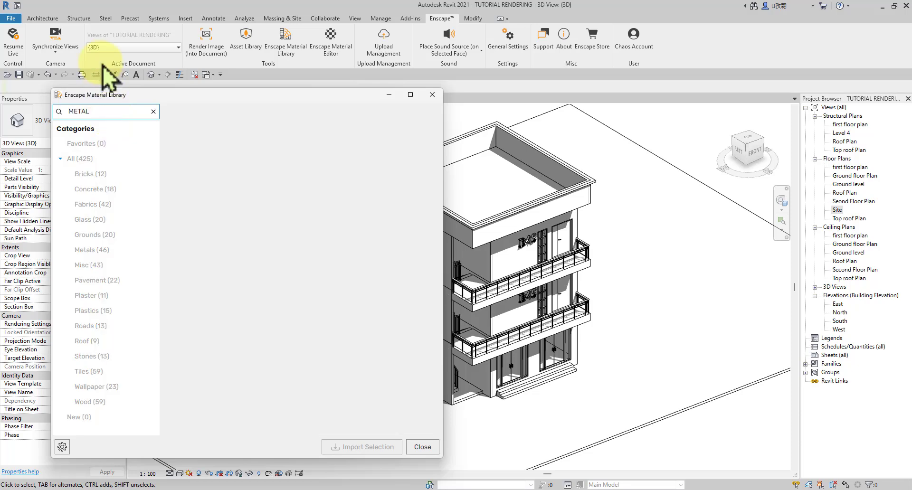
Step: Clear the material search, browse the Metals category of the Enscape Material Library, and close the library
click(153, 112)
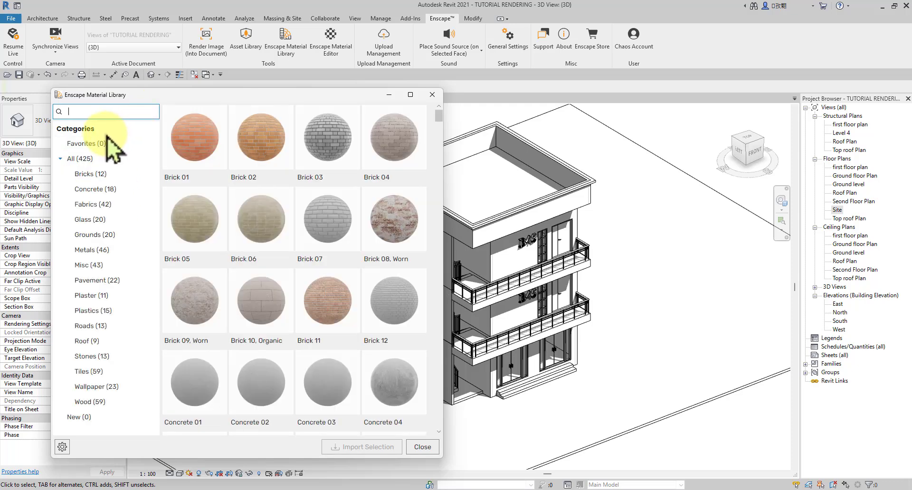
click(101, 250)
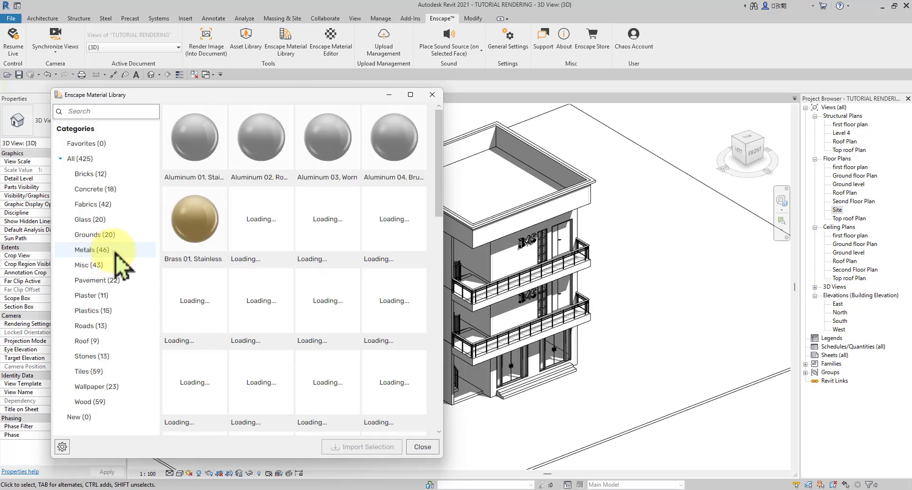
scroll(190, 252, down, 10)
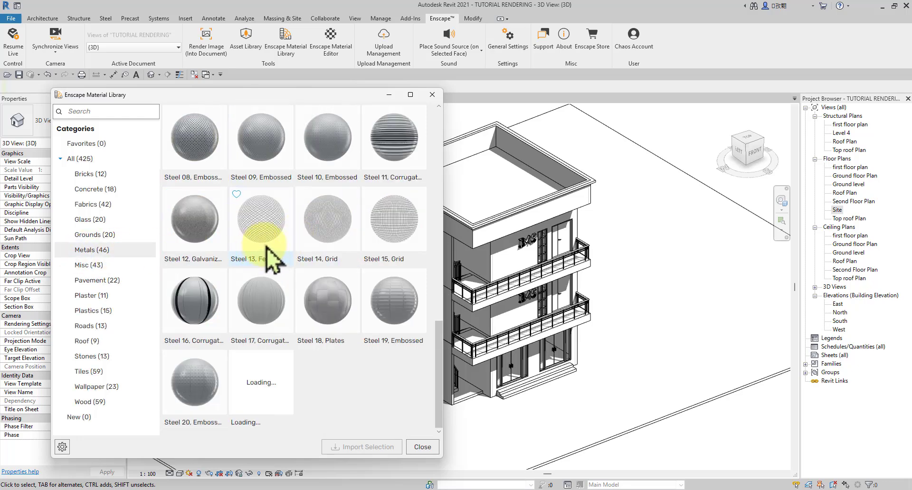
scroll(267, 247, up, 3)
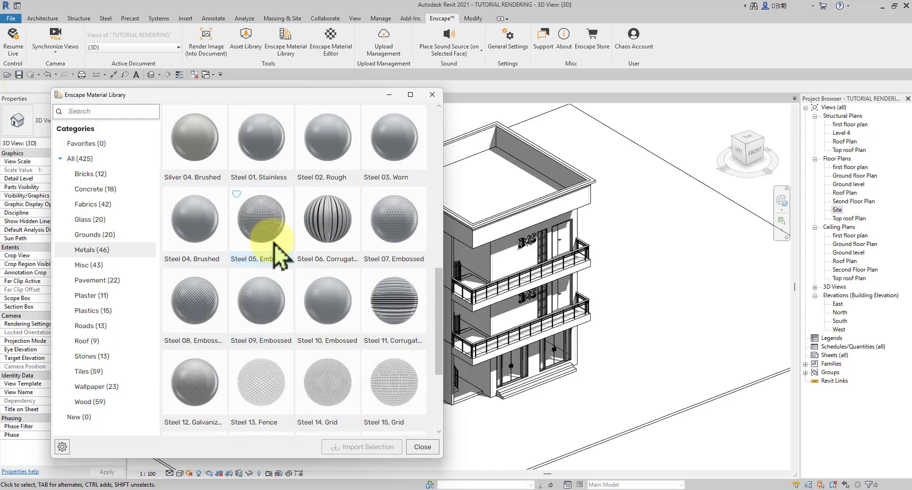
scroll(321, 240, up, 5)
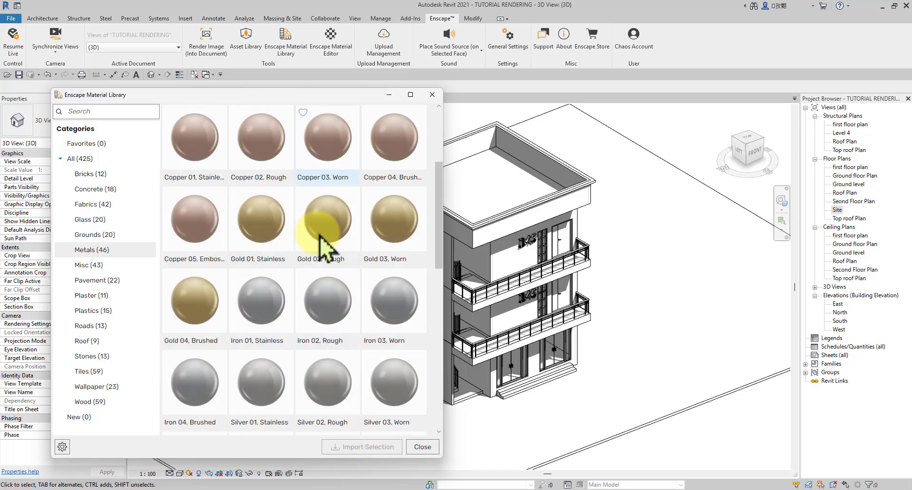
scroll(321, 239, down, 3)
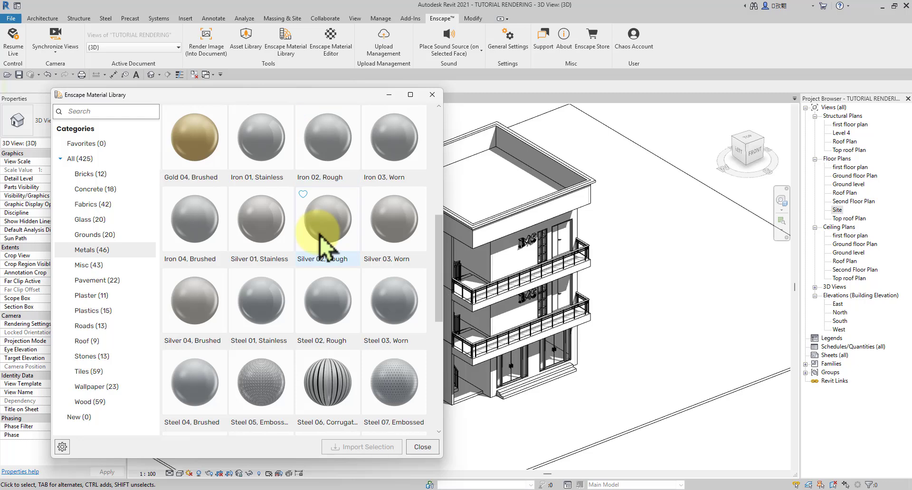
scroll(320, 236, down, 2)
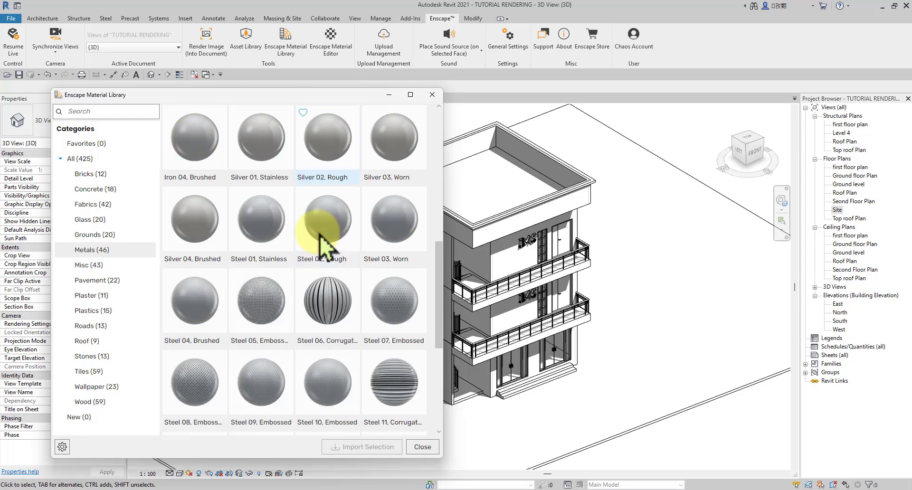
scroll(323, 238, down, 3)
click(433, 95)
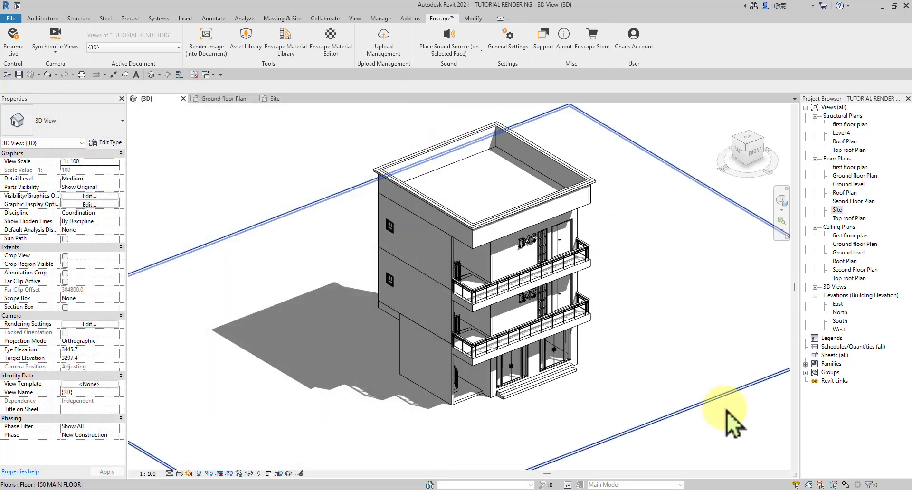
Step: Select one mullion of the curtain wall window beside the upper B45 sign and open its type properties
scroll(494, 316, up, 6)
scroll(442, 210, up, 5)
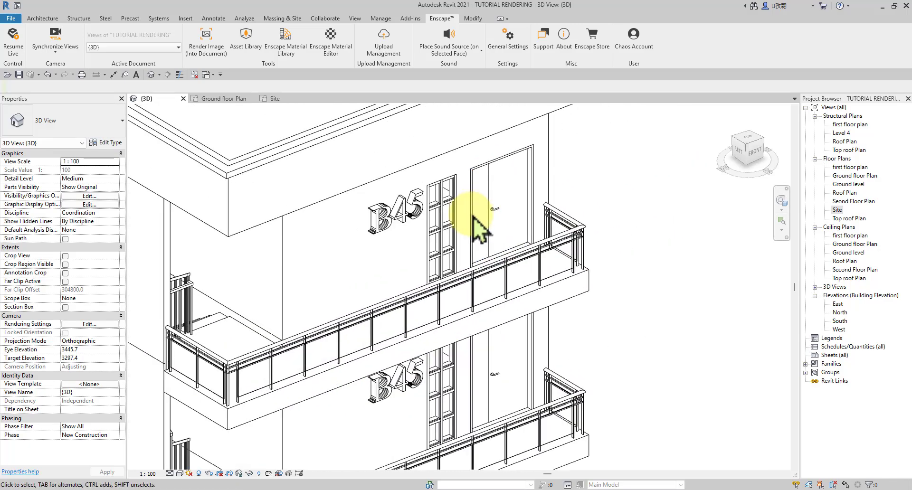
scroll(442, 209, down, 4)
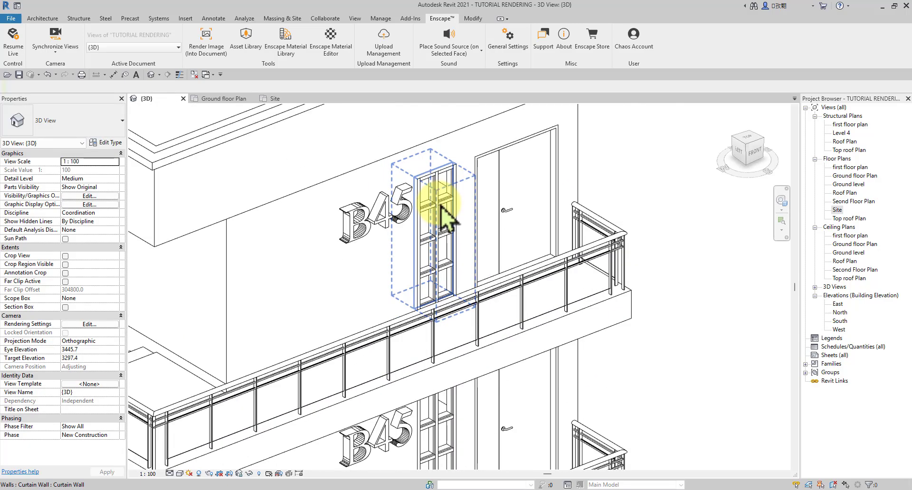
scroll(441, 213, up, 3)
scroll(442, 218, down, 4)
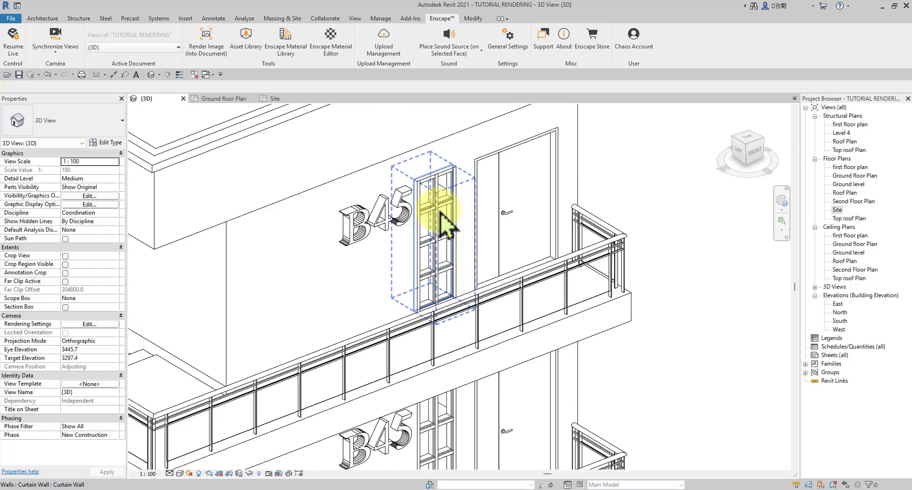
scroll(438, 217, up, 5)
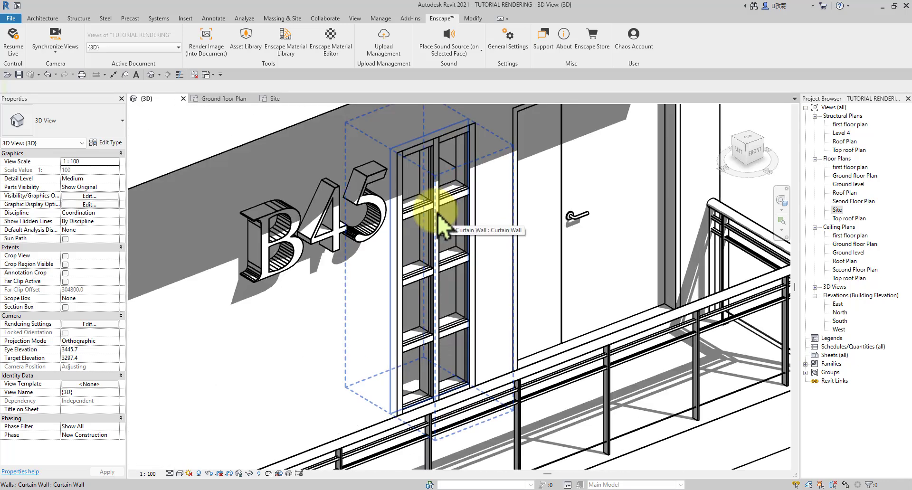
key(Tab)
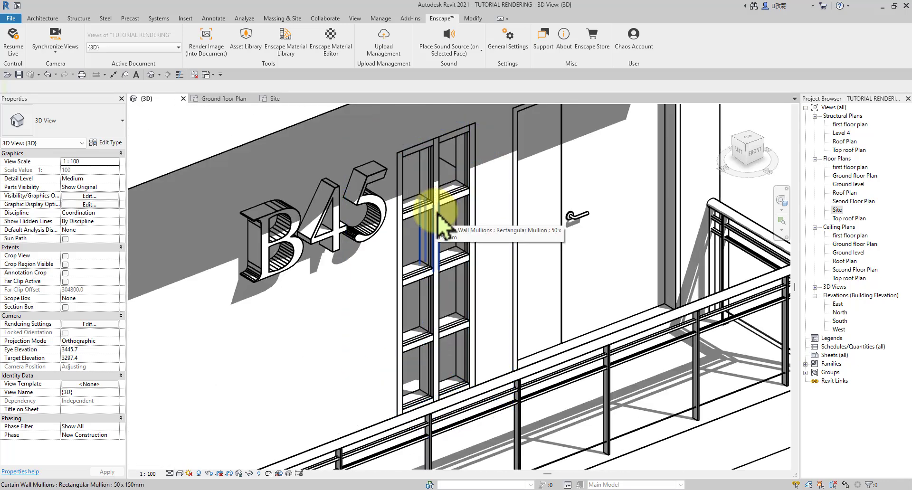
scroll(438, 219, up, 2)
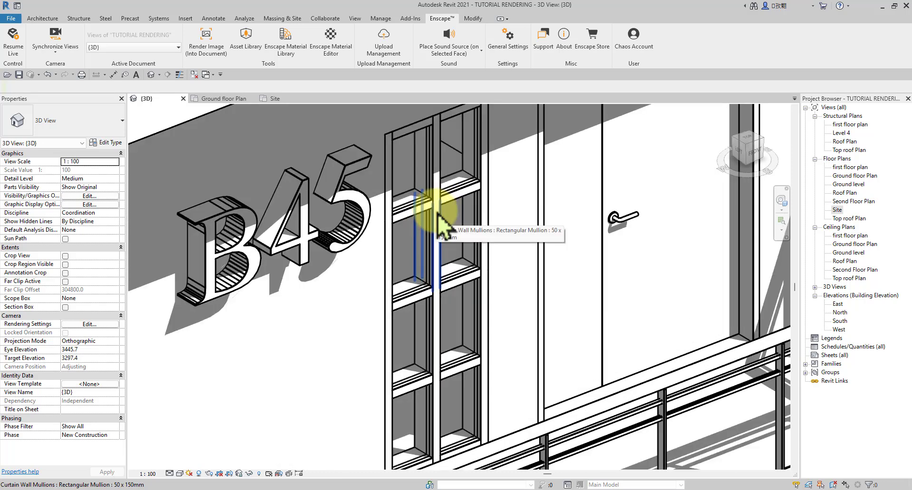
click(438, 217)
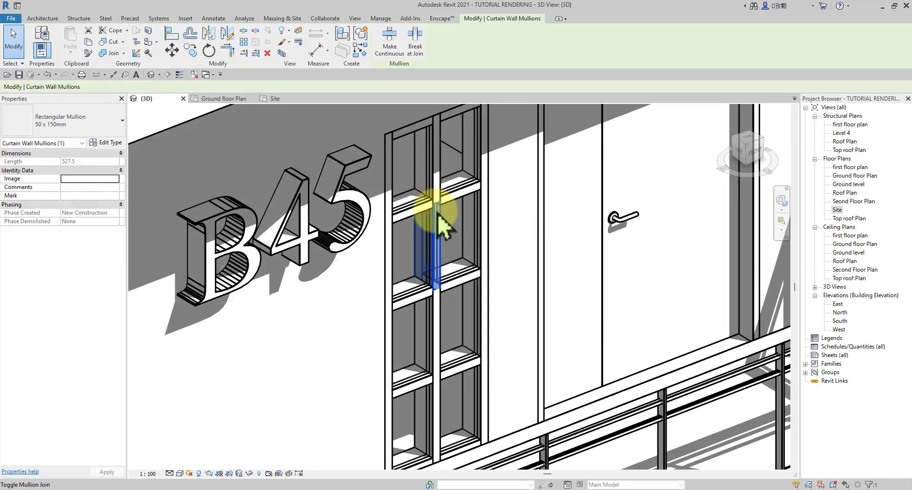
click(107, 142)
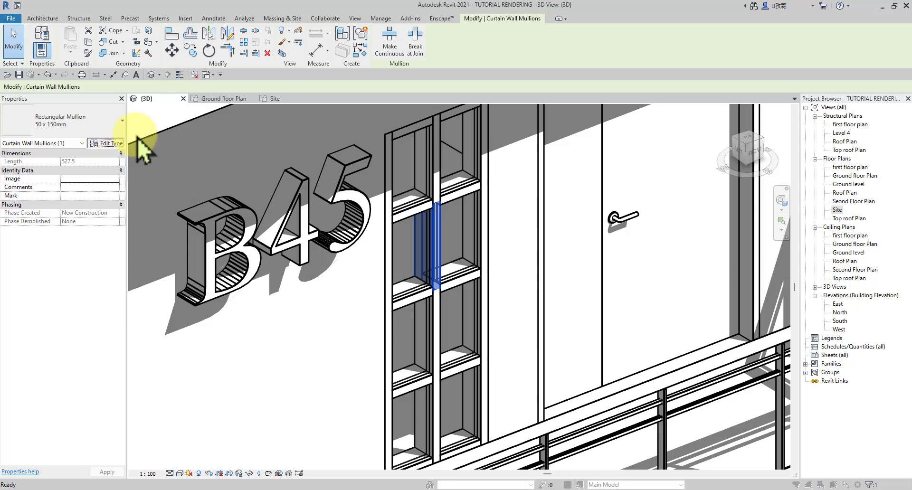
Step: Open the material browser for the 50 x 150mm mullion type, enlarge it, and look through the project materials matching BLACK
drag(455, 56, 523, 83)
scroll(380, 240, down, 1)
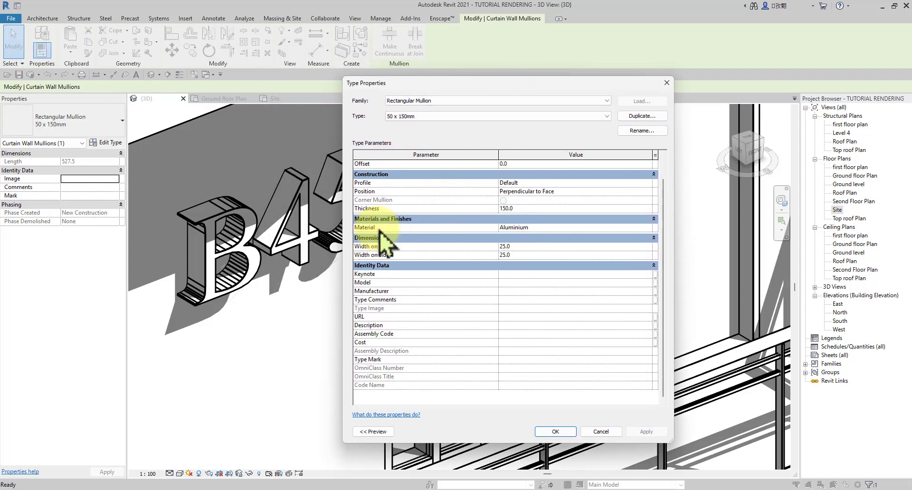
click(649, 229)
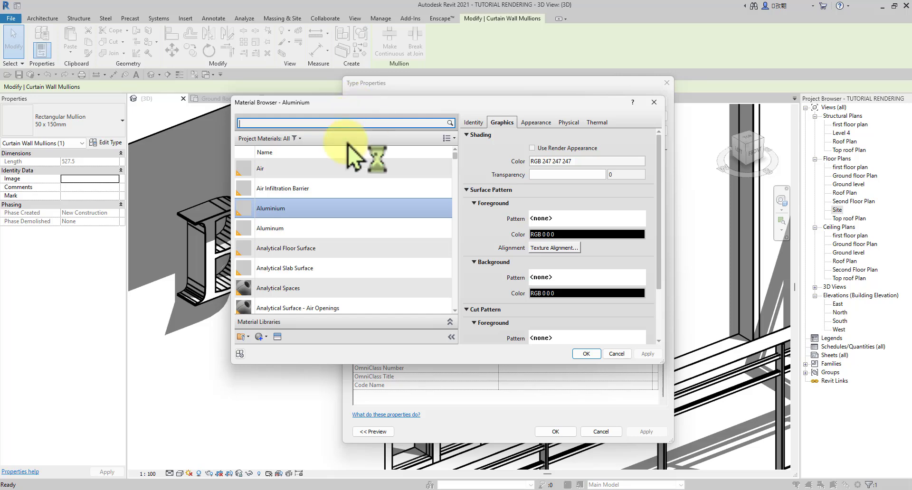
drag(421, 365, 420, 422)
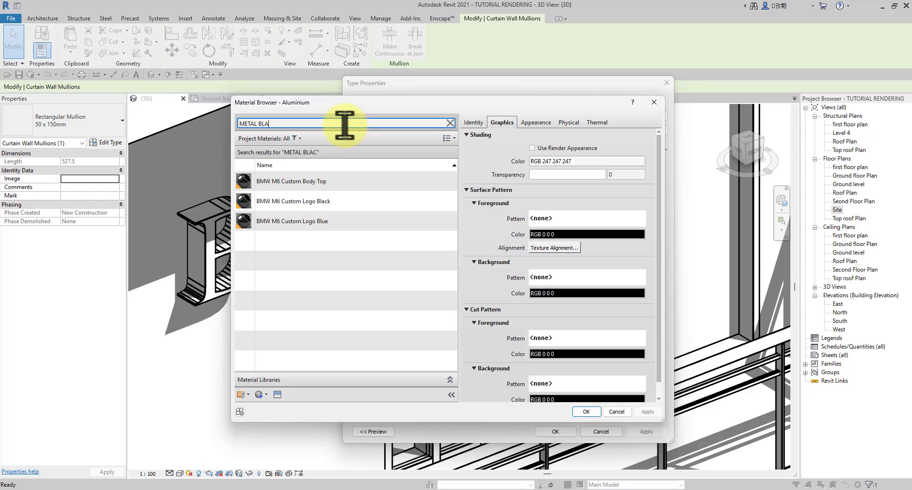
key(BackSpace)
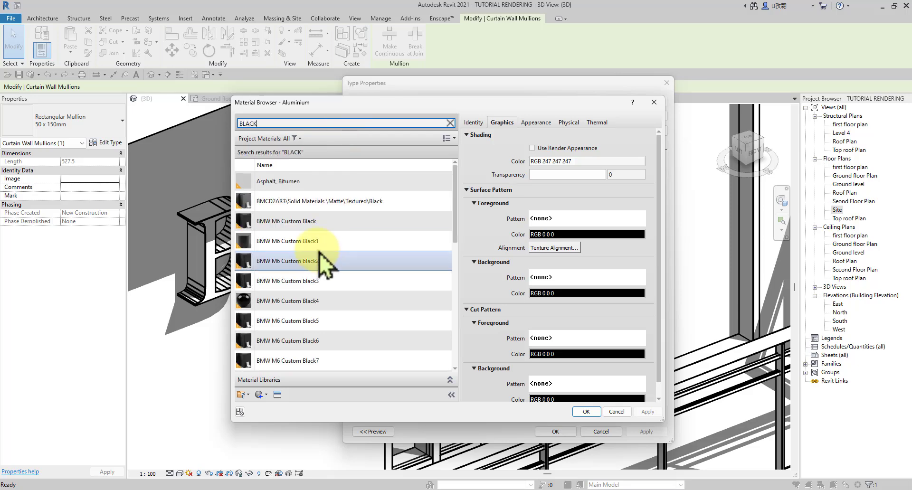
scroll(332, 240, down, 4)
scroll(324, 238, down, 2)
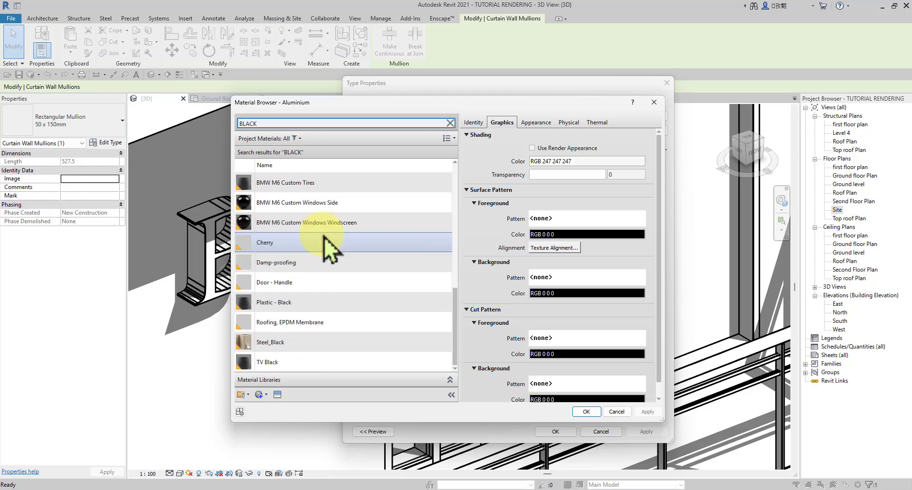
scroll(324, 237, up, 1)
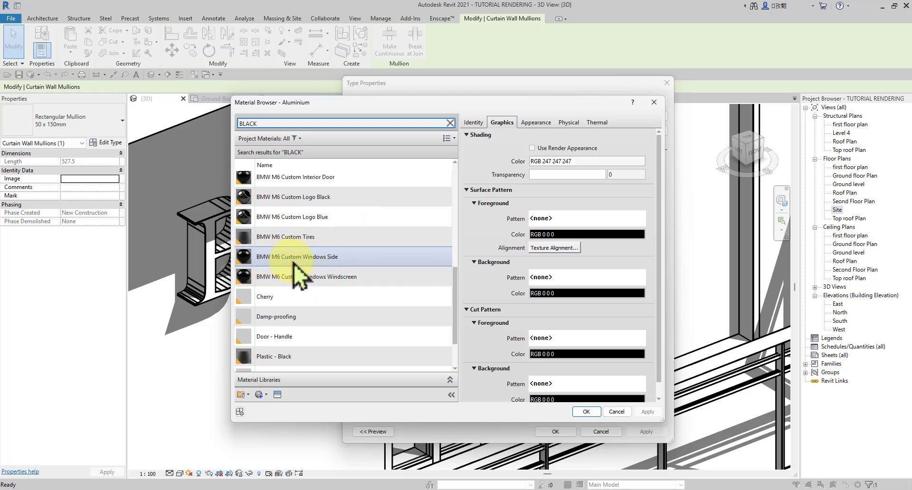
scroll(294, 274, up, 5)
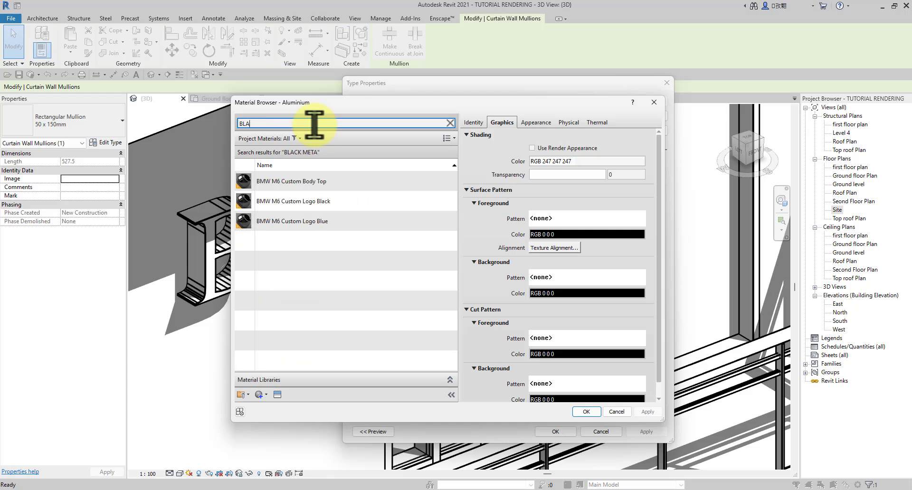
Step: Search the project materials for "black me" and assign BMW M6 Custom Body Top as the mullion type's material
key(BackSpace)
key(BackSpace)
key(BackSpace)
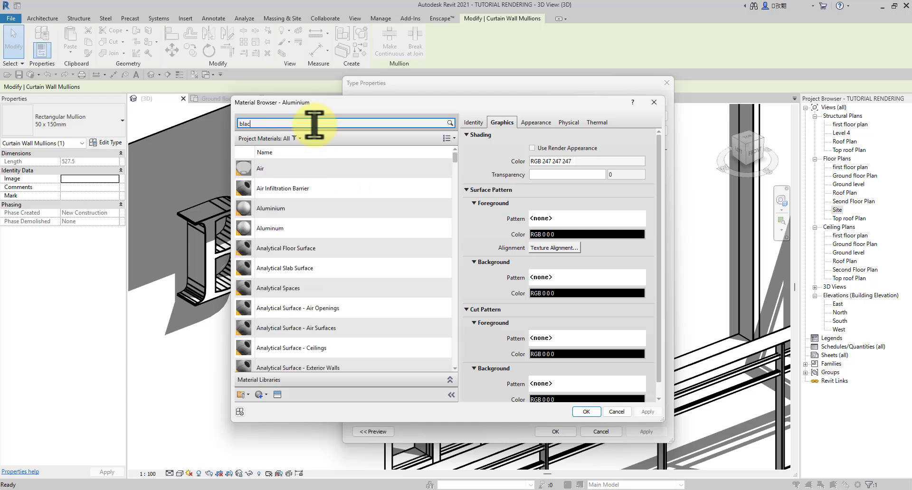
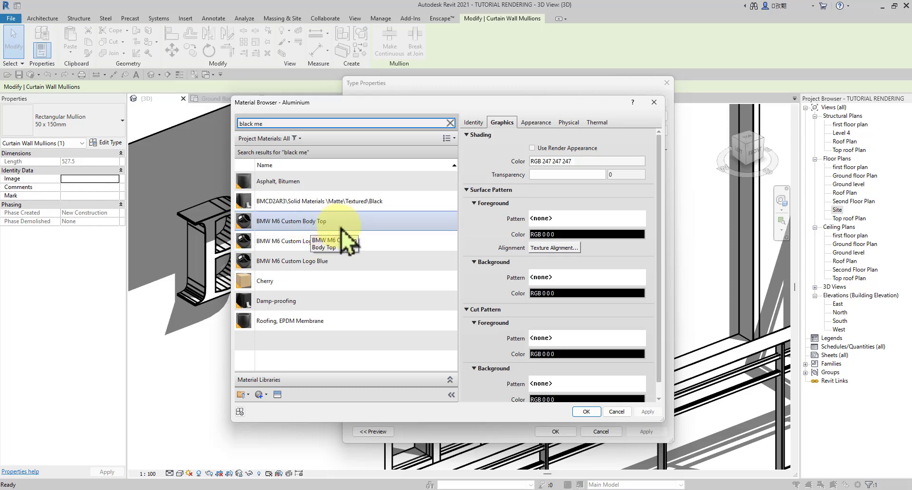
click(342, 226)
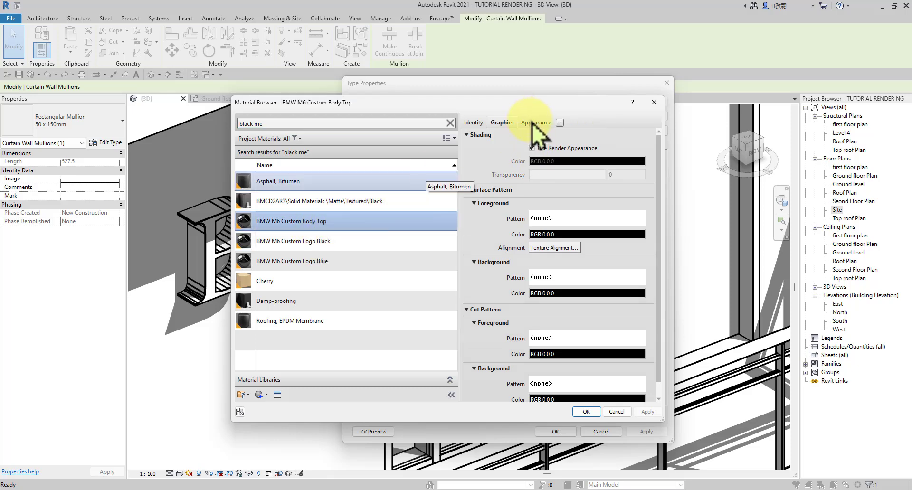
drag(666, 134, 746, 134)
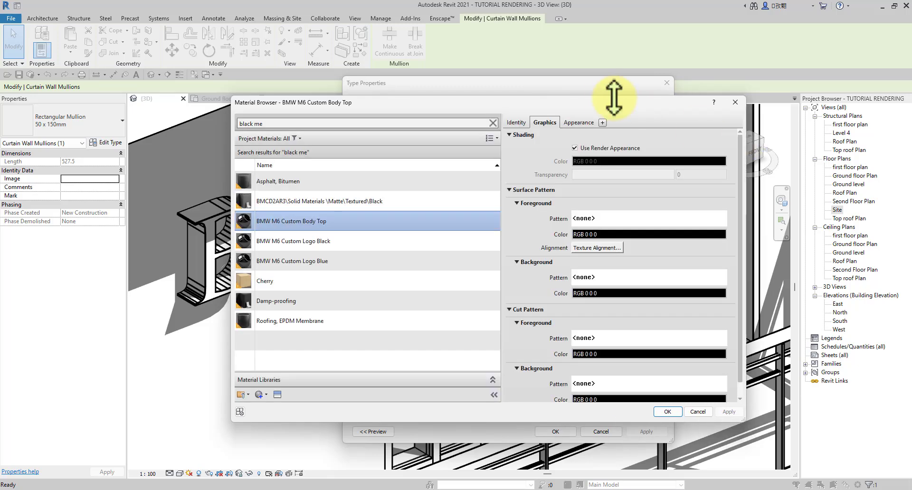
drag(605, 107, 562, 105)
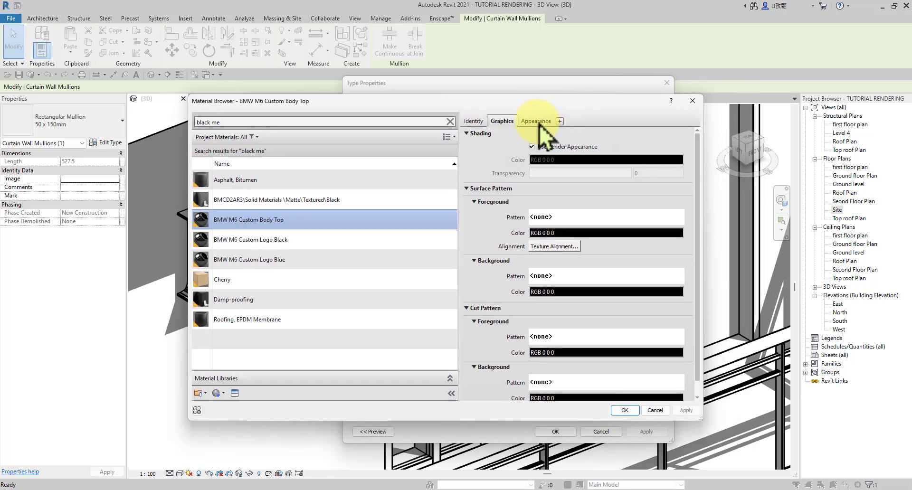
click(538, 123)
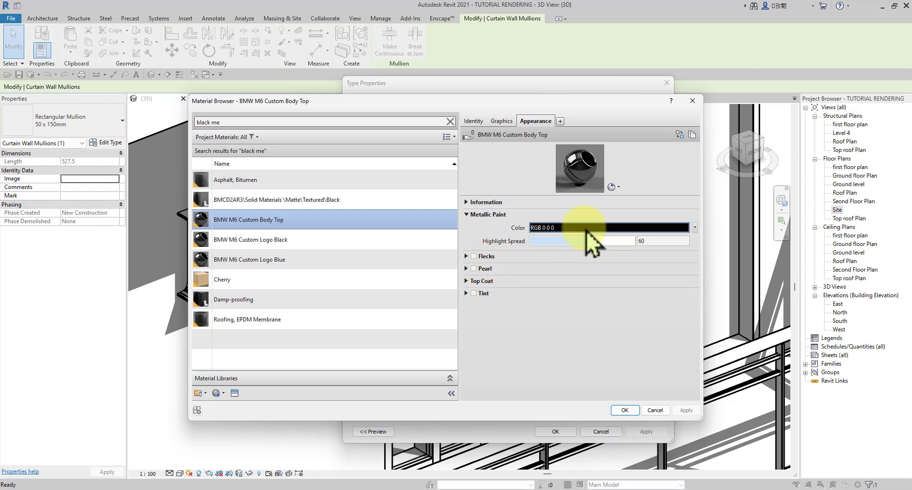
click(503, 122)
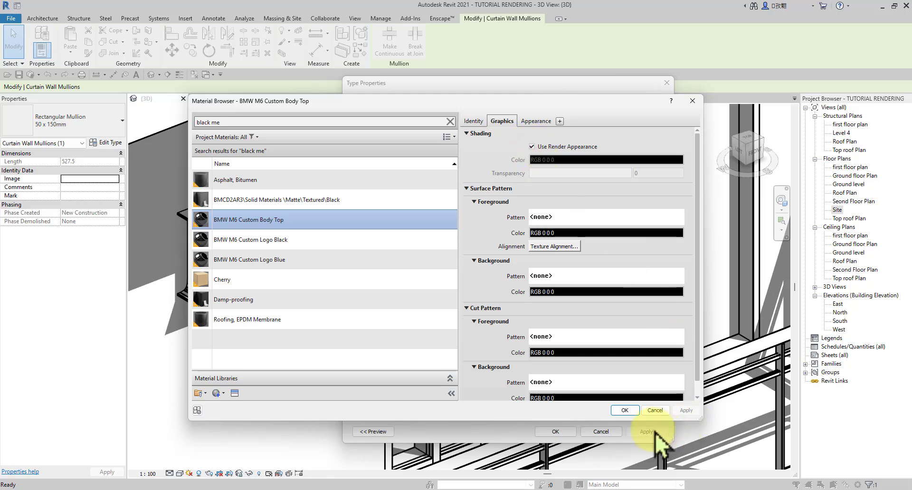
click(626, 411)
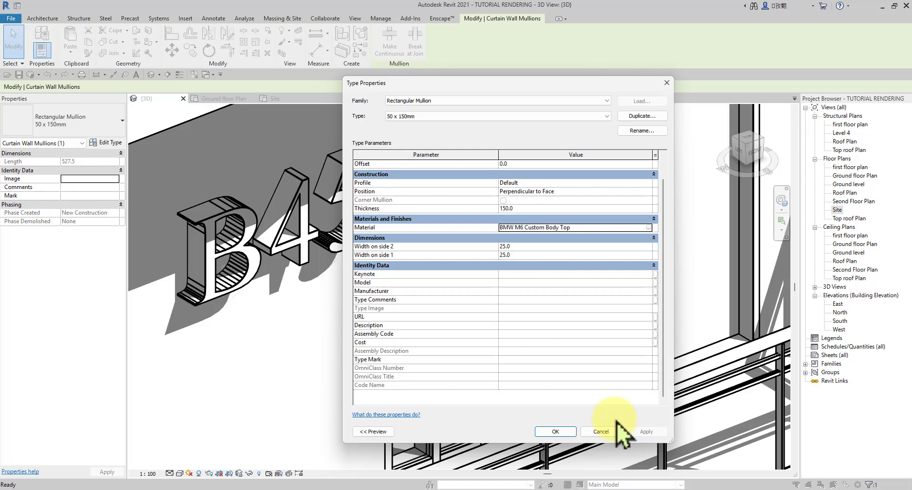
click(555, 432)
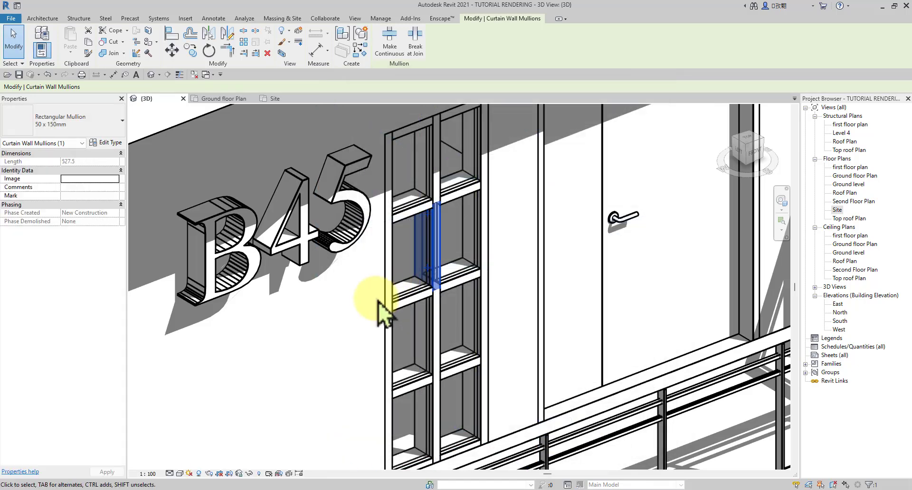
Step: Deselect the mullion, check the building's front in the Enscape window, and return to Revit
click(315, 343)
scroll(312, 317, down, 1)
middle_drag(335, 318, 386, 319)
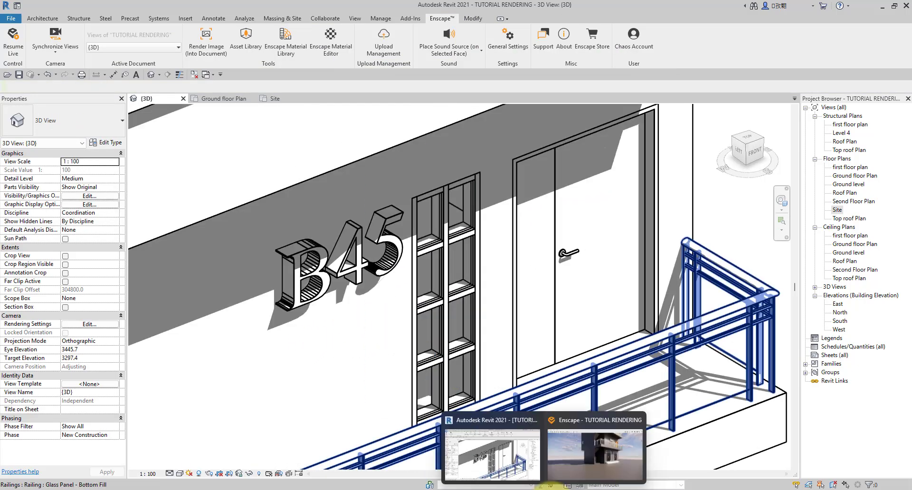
mouse_move(551, 481)
click(597, 428)
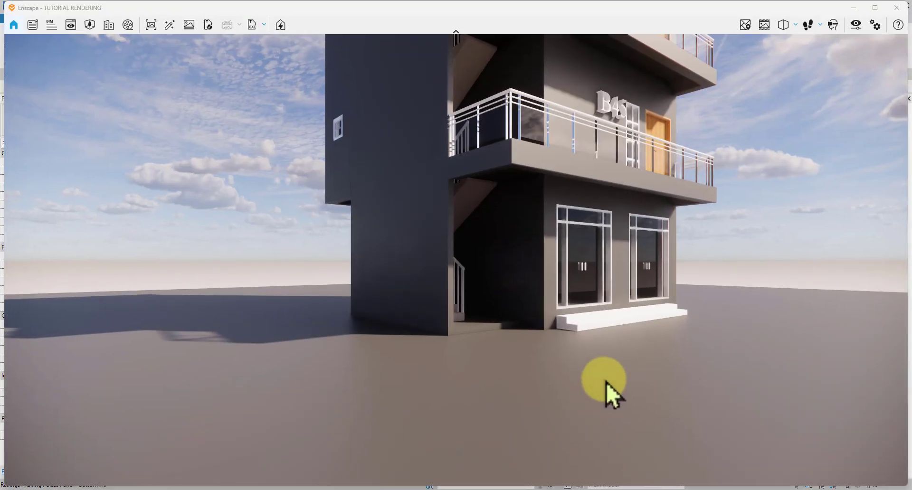
drag(605, 387, 464, 260)
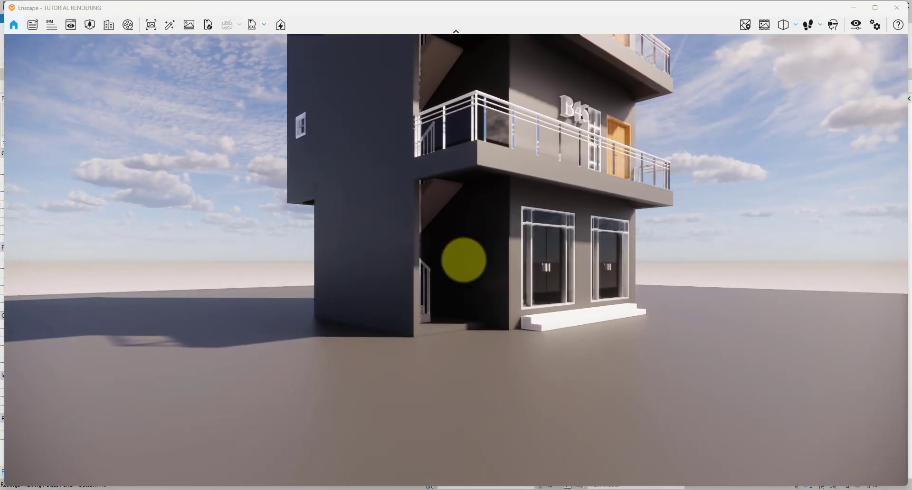
click(854, 7)
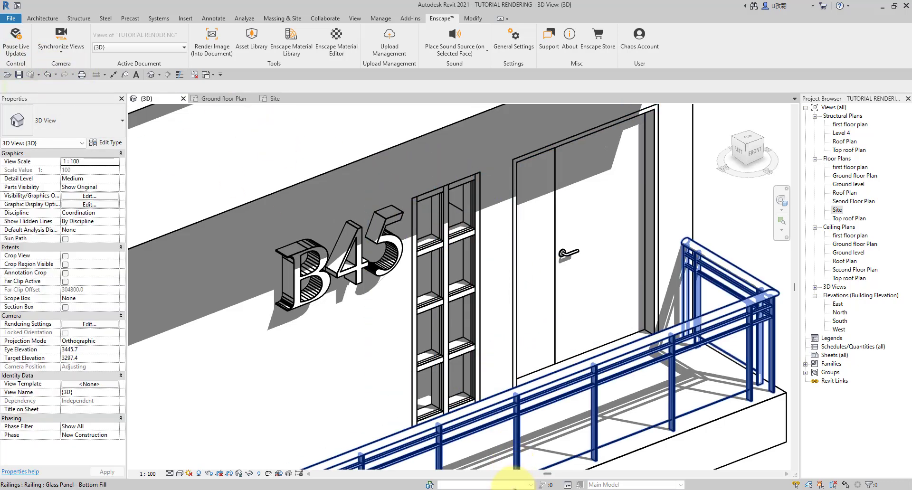
Step: Switch to Enscape and inspect the window mullions beside both B45 signs up close, finishing back in Revit
mouse_move(518, 482)
click(590, 449)
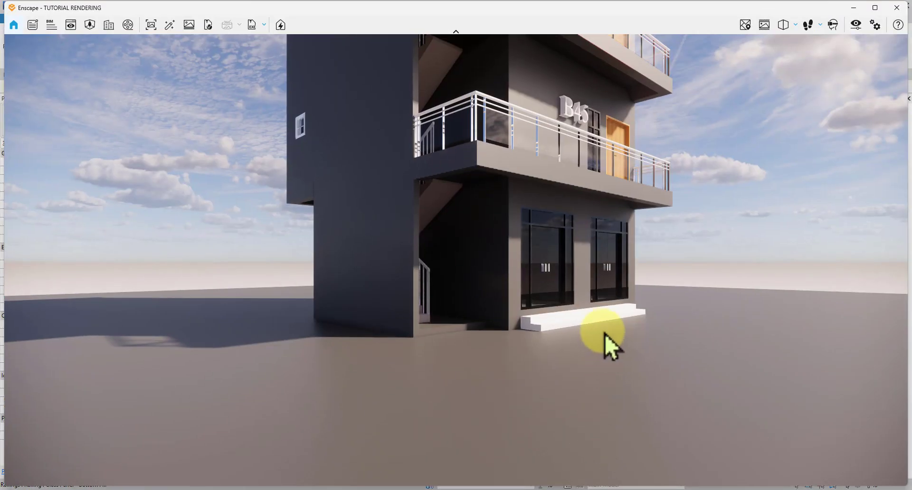
drag(562, 264, 337, 255)
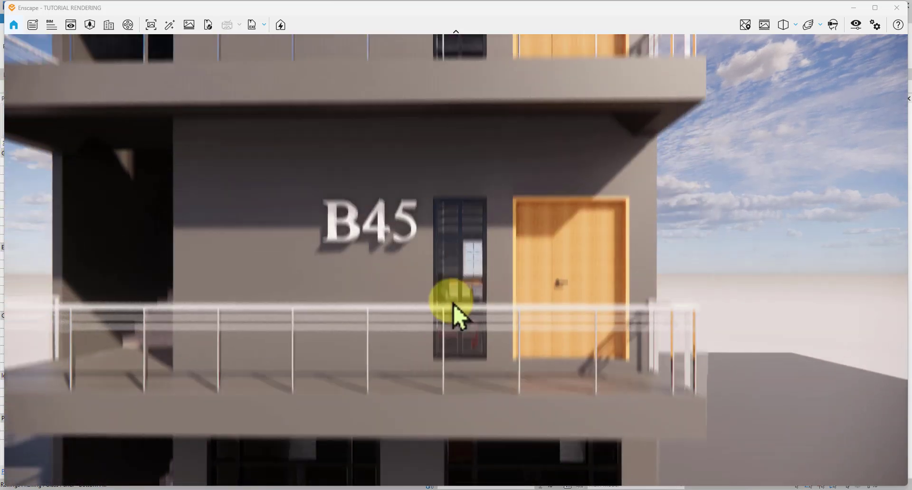
drag(455, 304, 454, 219)
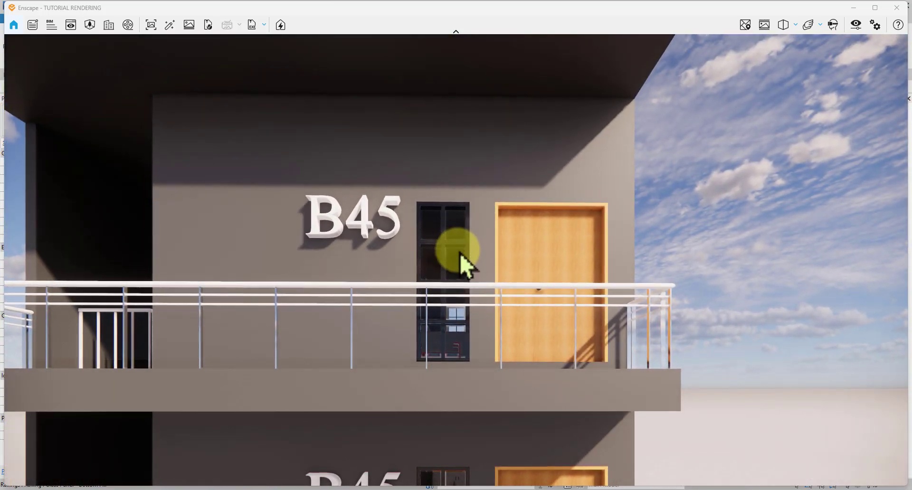
drag(460, 255, 473, 404)
click(854, 8)
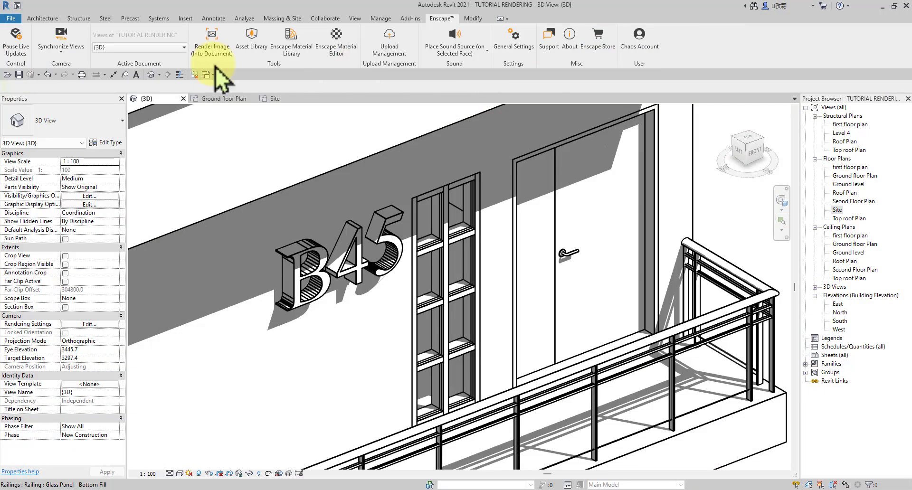
Step: Pause the Enscape live updates and bring the whole building and its site into the 3D view
click(13, 52)
scroll(460, 320, down, 2)
middle_drag(480, 311, 480, 235)
scroll(461, 256, down, 2)
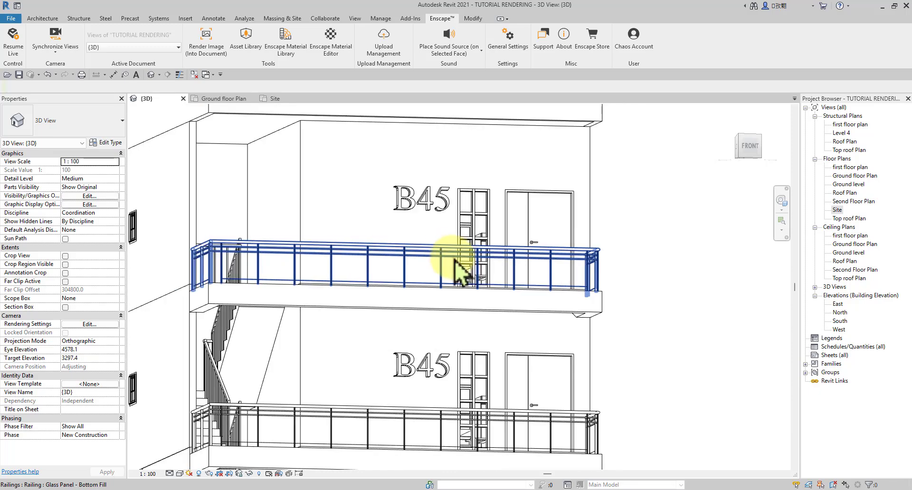
middle_drag(504, 301, 441, 263)
scroll(466, 282, down, 3)
shift+middle_drag(482, 361, 559, 357)
scroll(563, 368, down, 3)
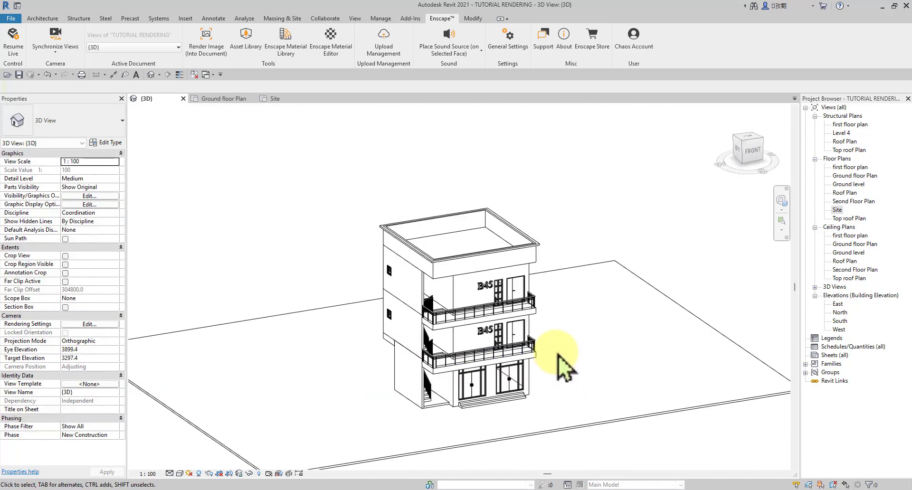
Step: Open the Site floor plan and examine where the building sits within the plot
click(278, 99)
scroll(345, 293, up, 3)
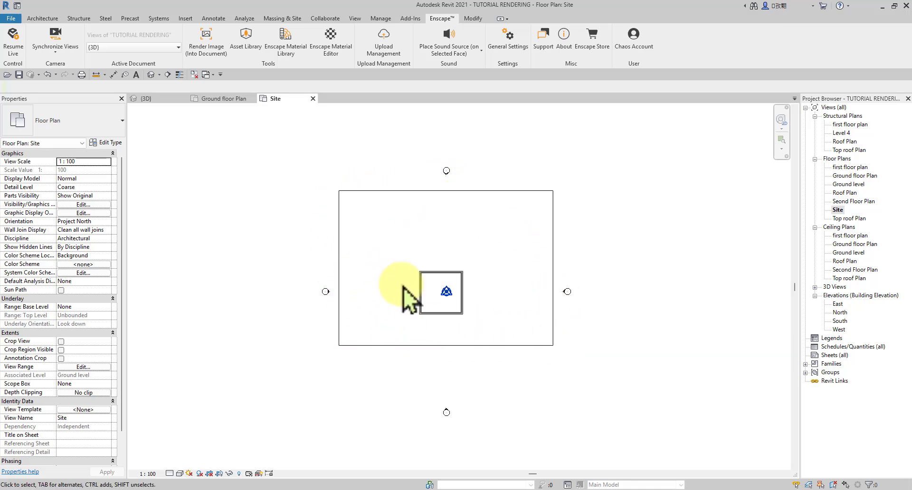
scroll(414, 311, up, 3)
scroll(361, 211, down, 2)
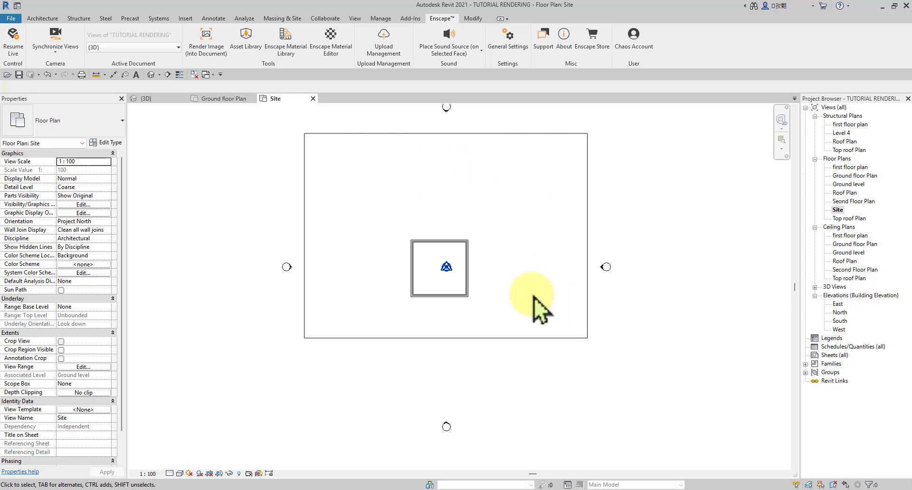
scroll(336, 228, up, 3)
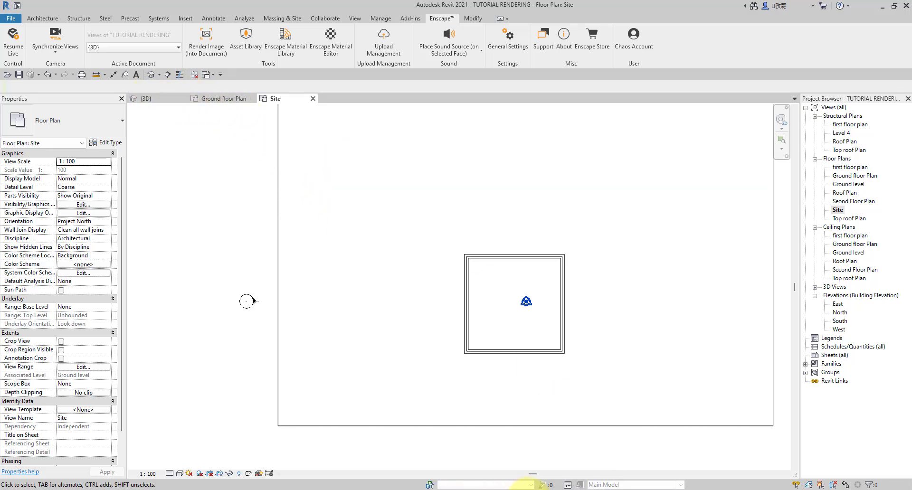
Step: Switch to Enscape, view the building's side and front from above and from eye level, and return to Revit
mouse_move(530, 487)
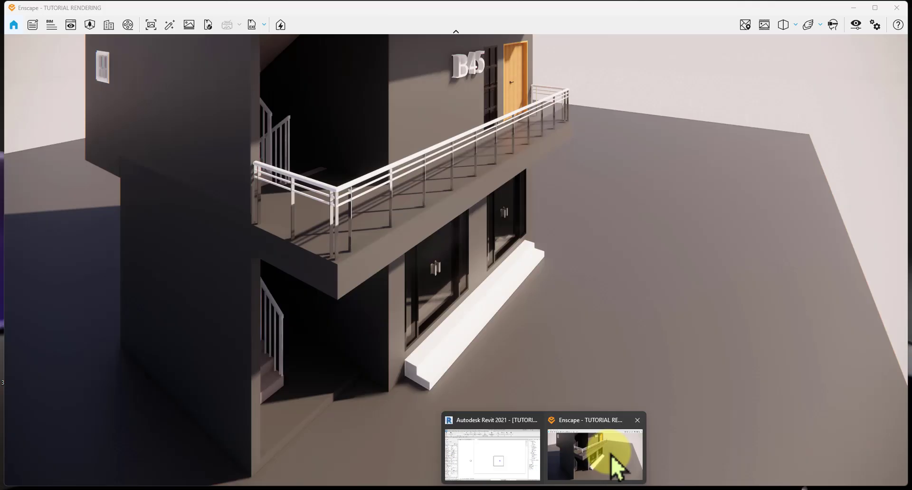
click(605, 444)
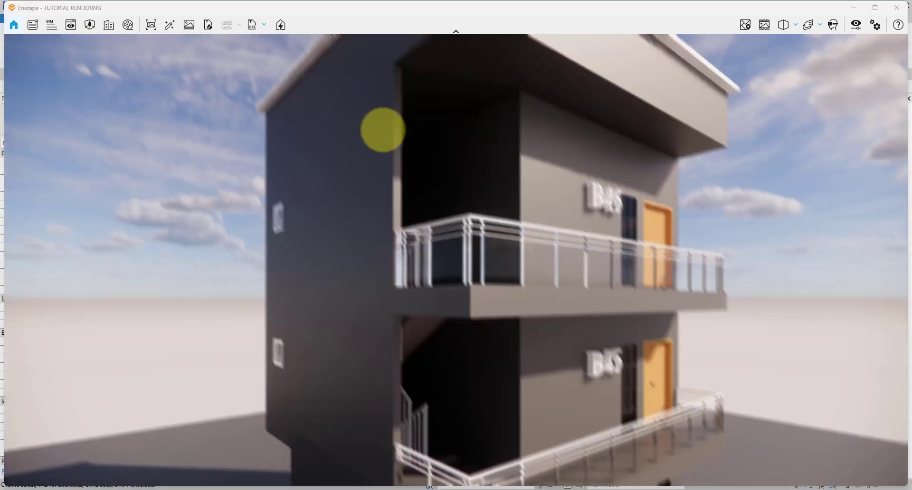
key(space)
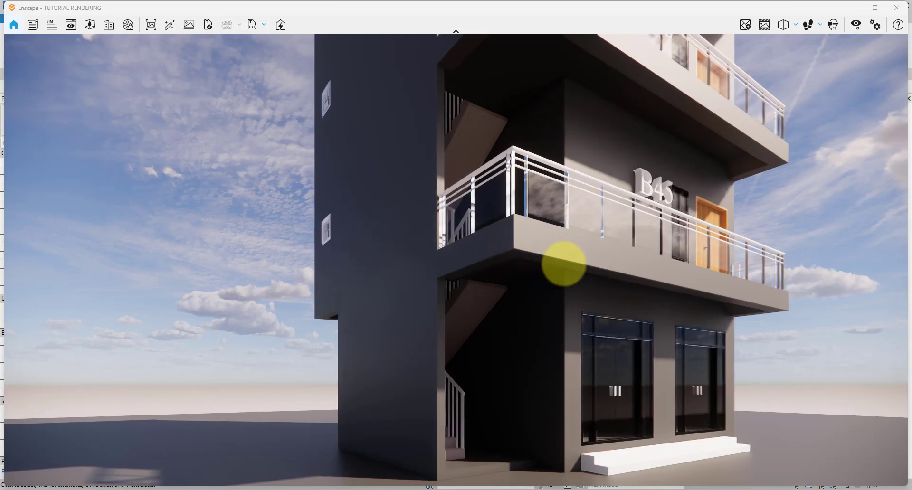
drag(564, 263, 462, 281)
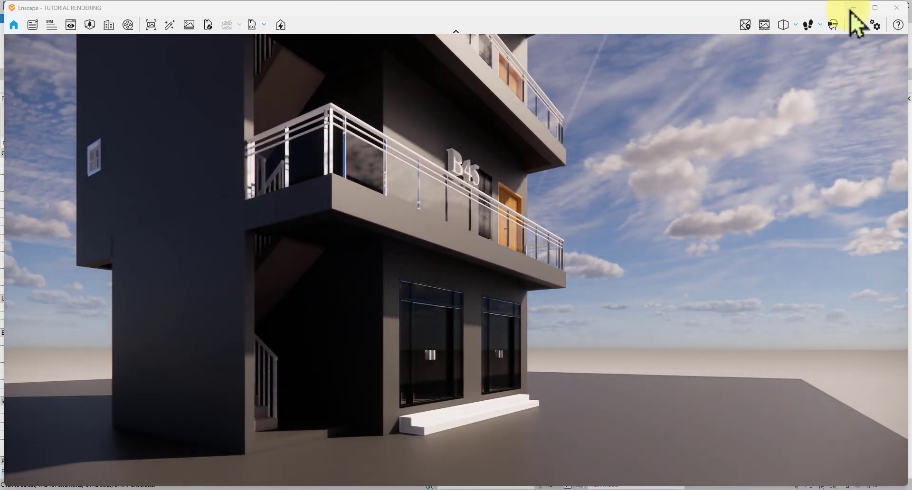
click(853, 8)
Step: View the full site outline in the Site plan and open the Ground floor Plan
scroll(503, 236, down, 2)
middle_drag(594, 280, 560, 306)
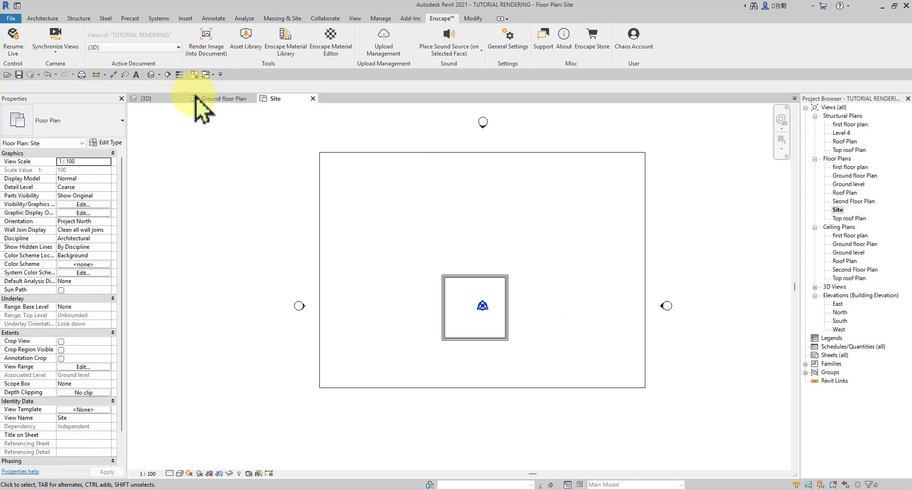
click(218, 98)
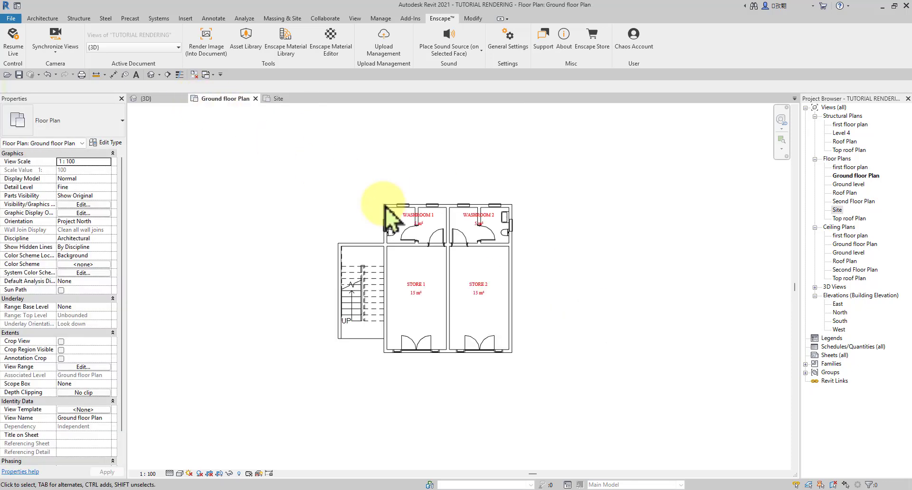
Step: In the 3D view, select the first-floor sliding window on the building's right side and open its type properties
click(144, 99)
shift+middle_drag(499, 366, 597, 393)
scroll(444, 326, up, 6)
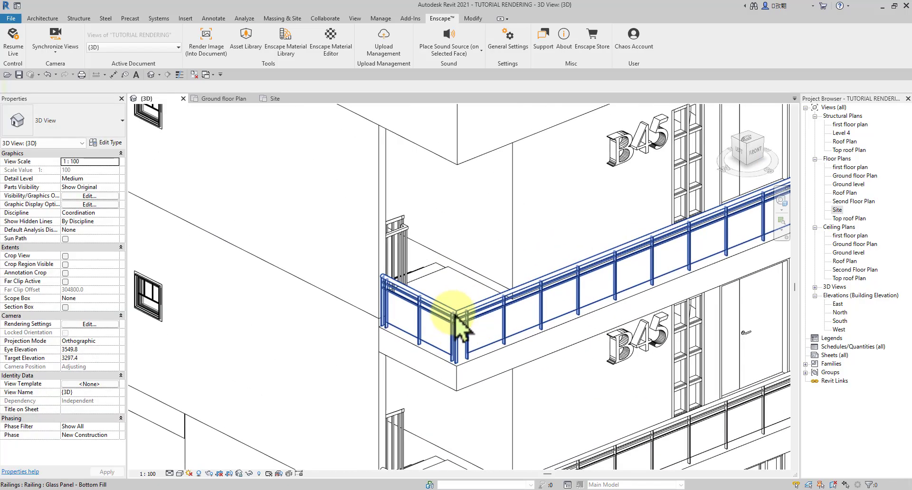
scroll(658, 335, down, 2)
shift+middle_drag(655, 326, 464, 313)
scroll(732, 325, up, 3)
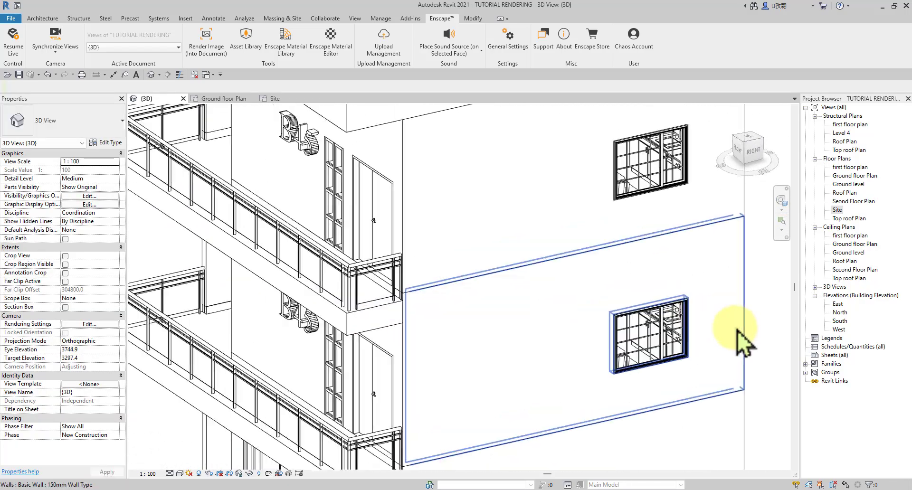
click(633, 325)
scroll(540, 366, up, 4)
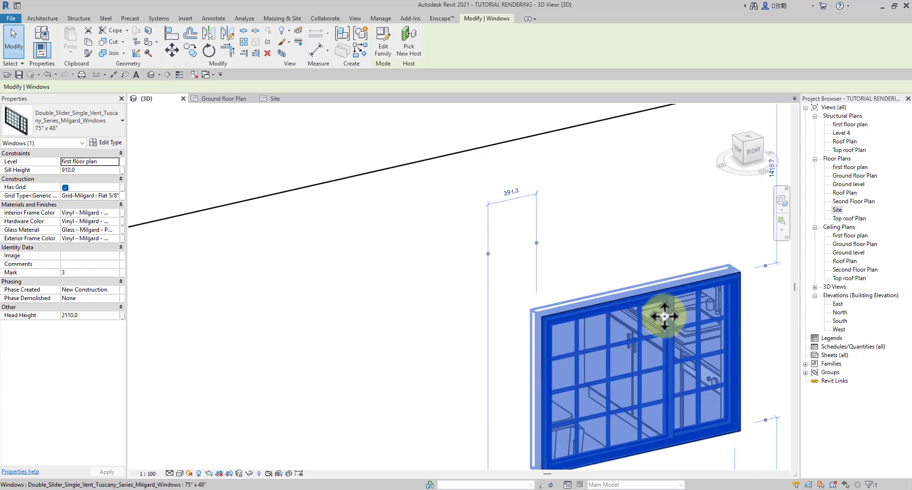
scroll(546, 342, down, 3)
scroll(485, 300, up, 2)
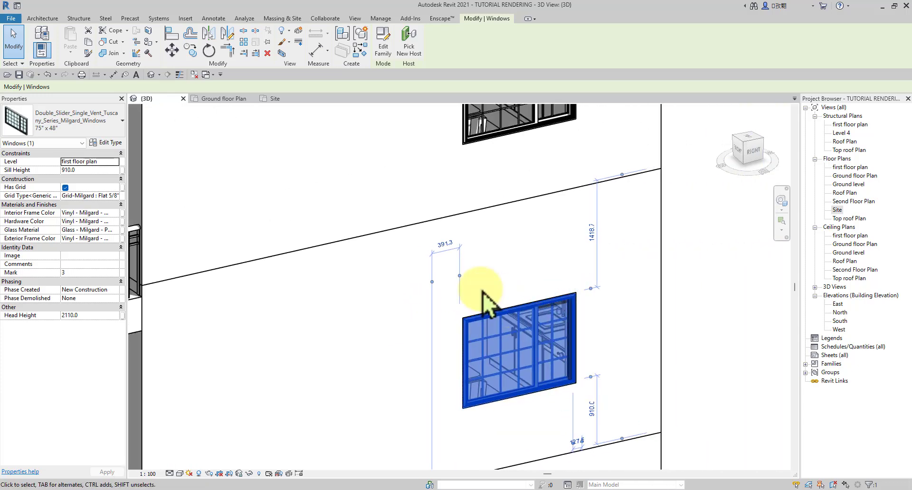
click(107, 144)
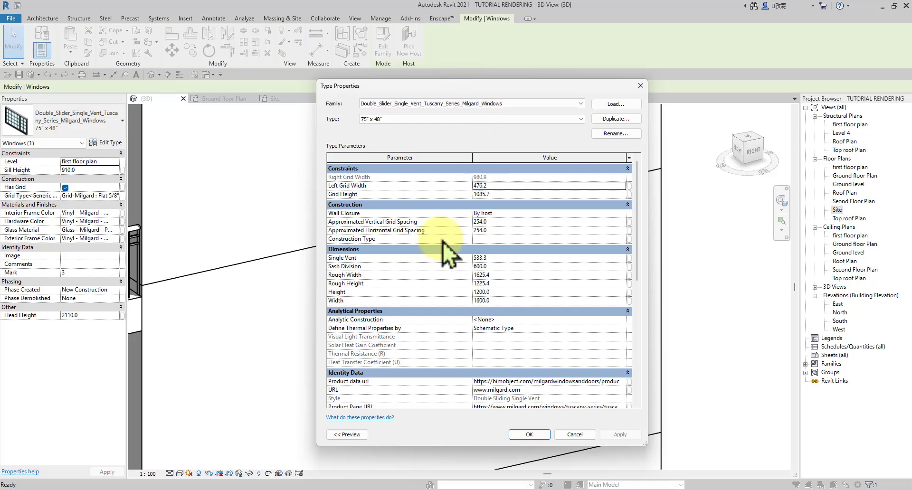
Step: Look through the 75" x 48" window's type parameters for a material or finish setting
scroll(363, 241, down, 8)
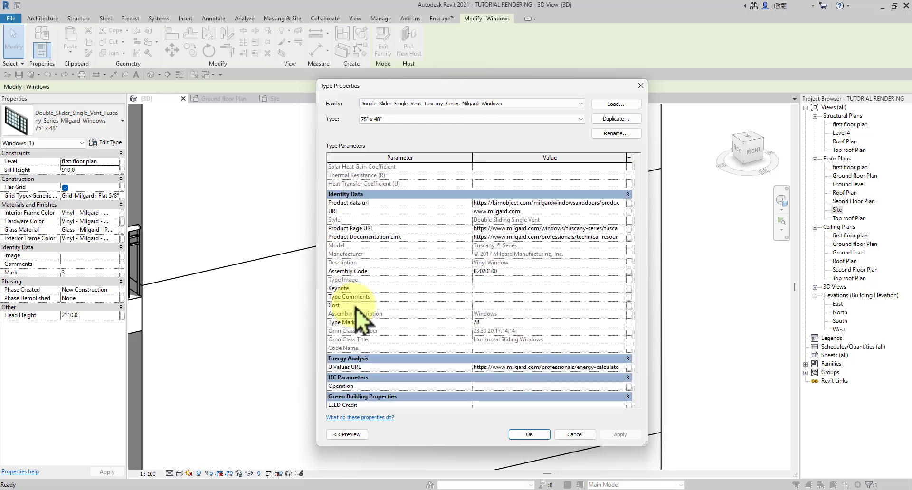
scroll(356, 309, down, 2)
scroll(389, 310, up, 12)
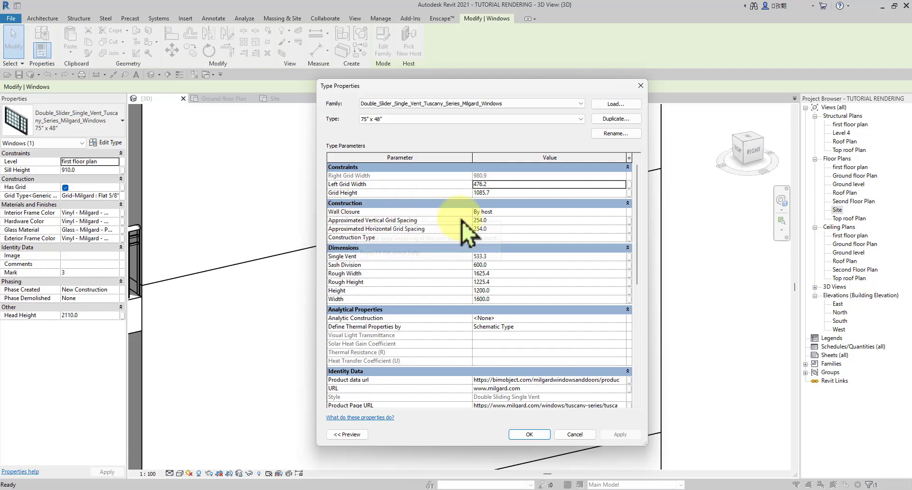
scroll(506, 304, down, 5)
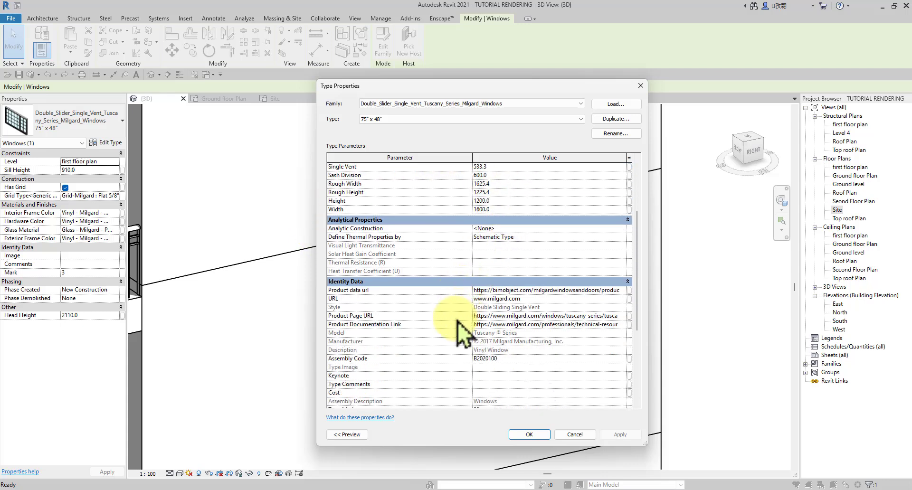
scroll(450, 325, down, 4)
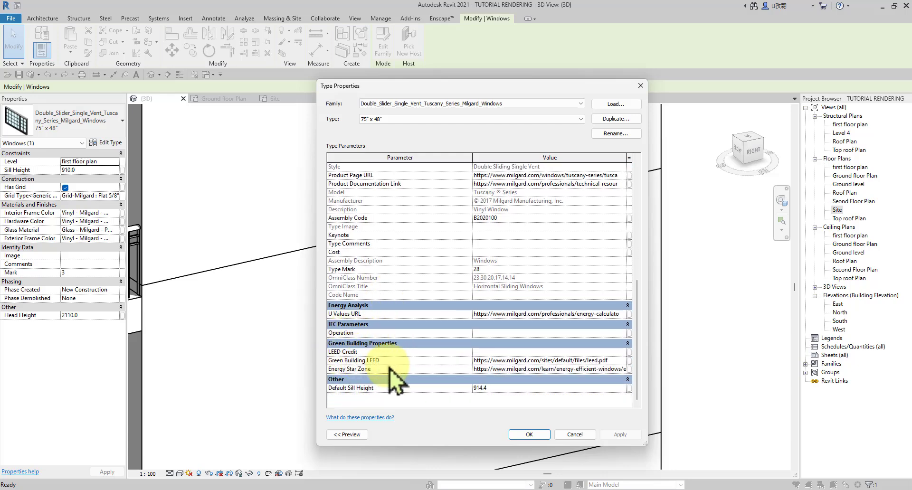
scroll(412, 364, up, 6)
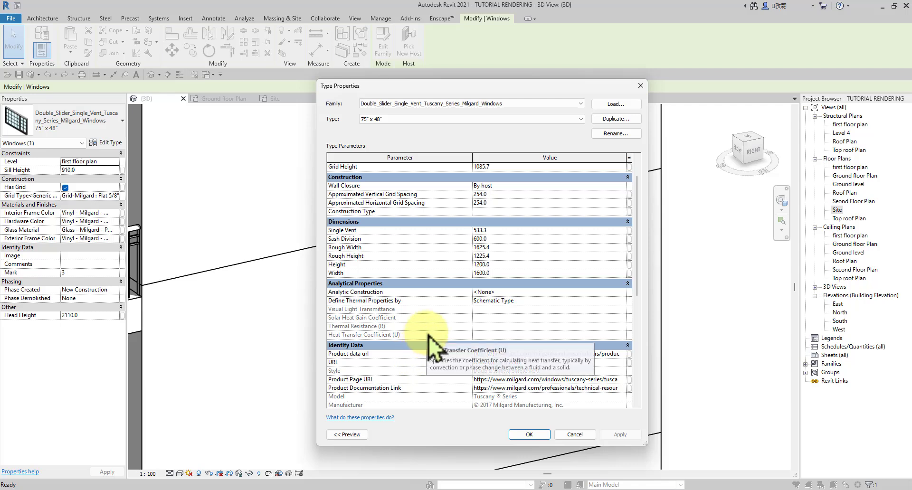
scroll(429, 336, up, 1)
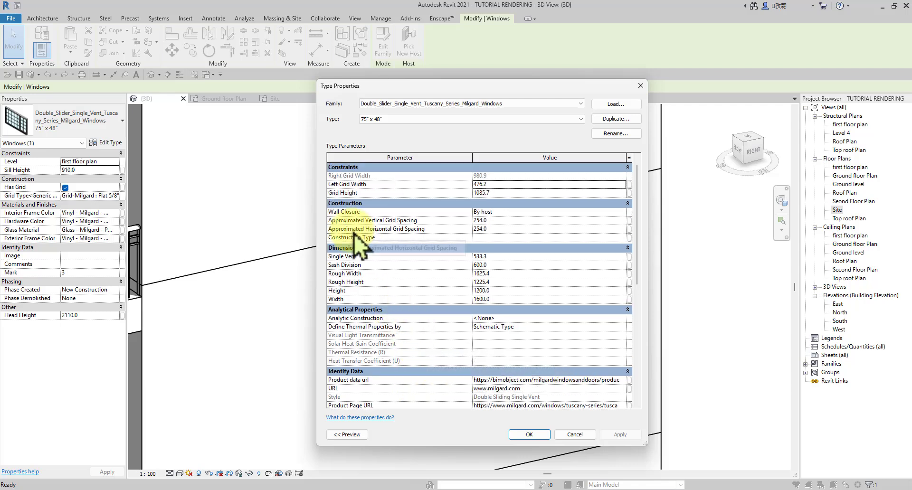
scroll(431, 235, up, 1)
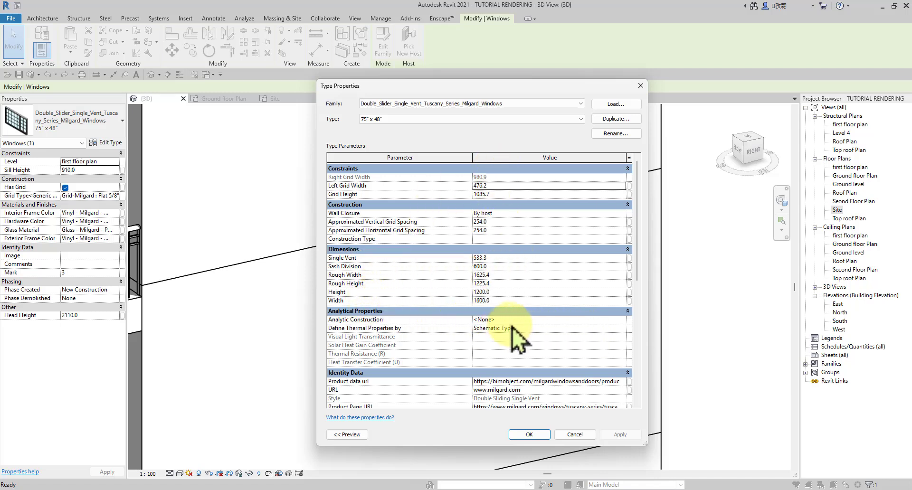
scroll(500, 327, down, 3)
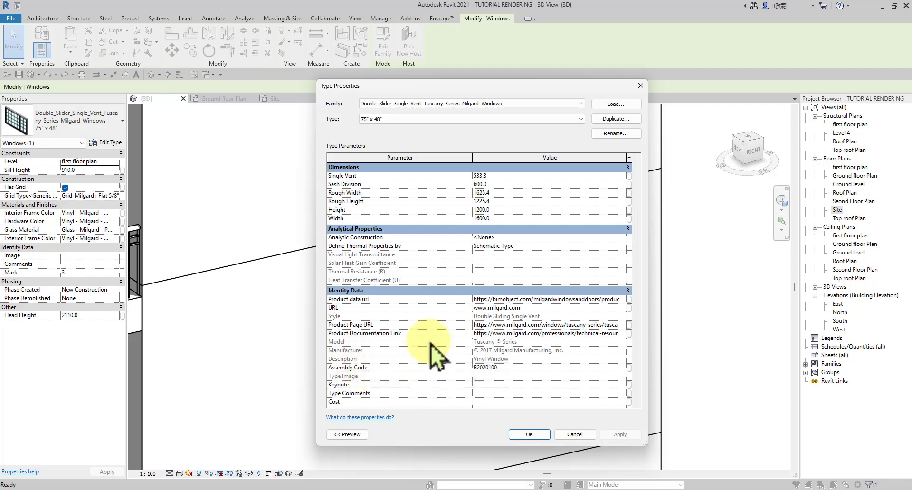
scroll(427, 332, down, 5)
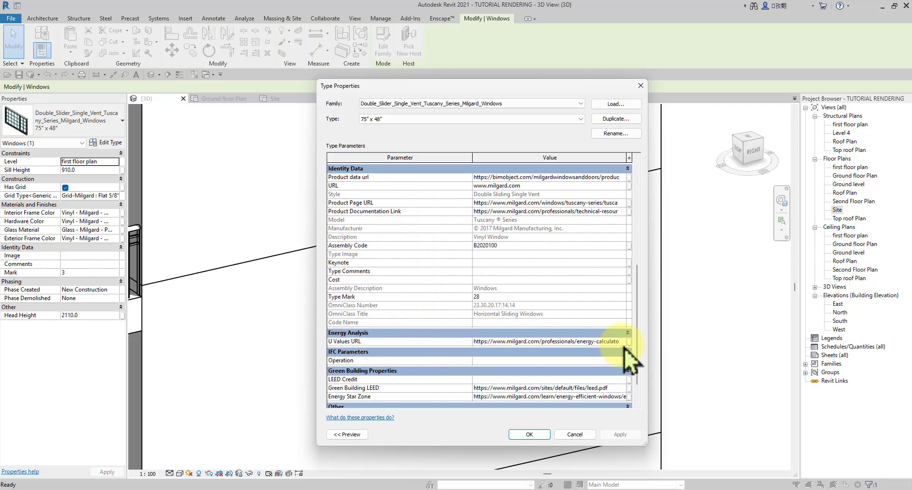
scroll(623, 350, down, 1)
click(625, 324)
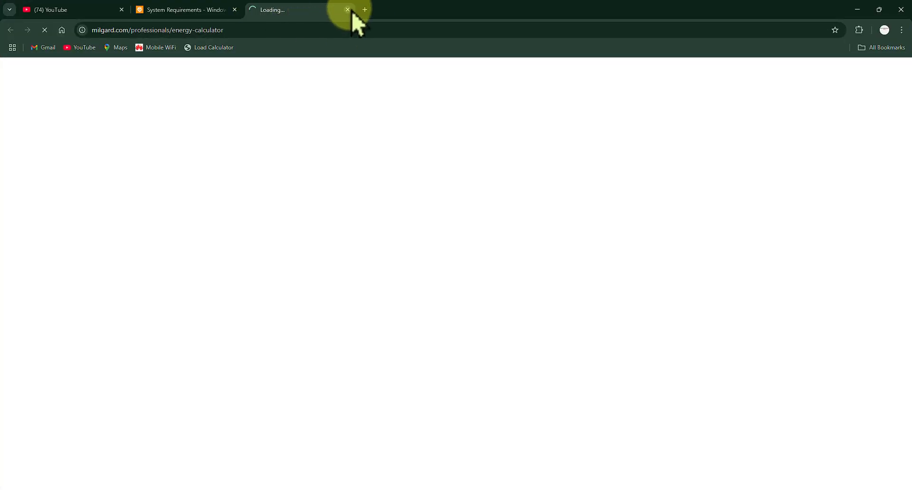
click(348, 10)
click(857, 9)
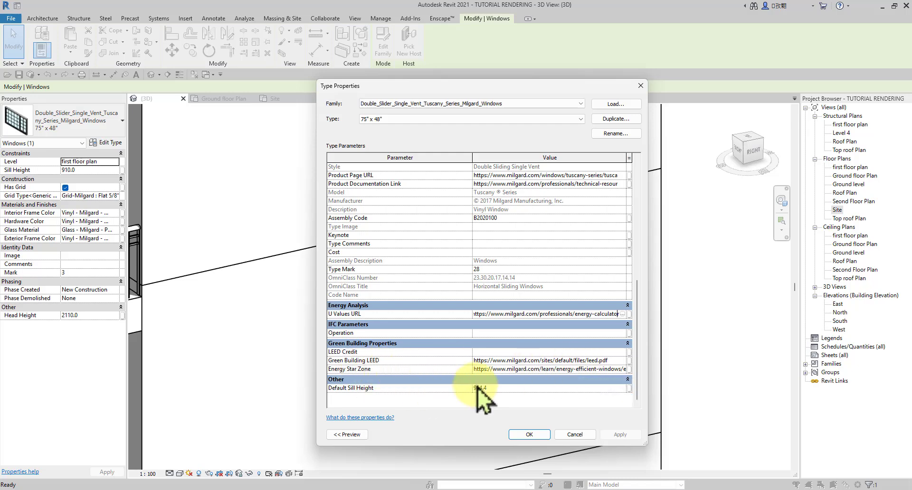
Step: Close the sliding window's type properties and open those of the small ground-floor casement window below it
scroll(457, 366, up, 10)
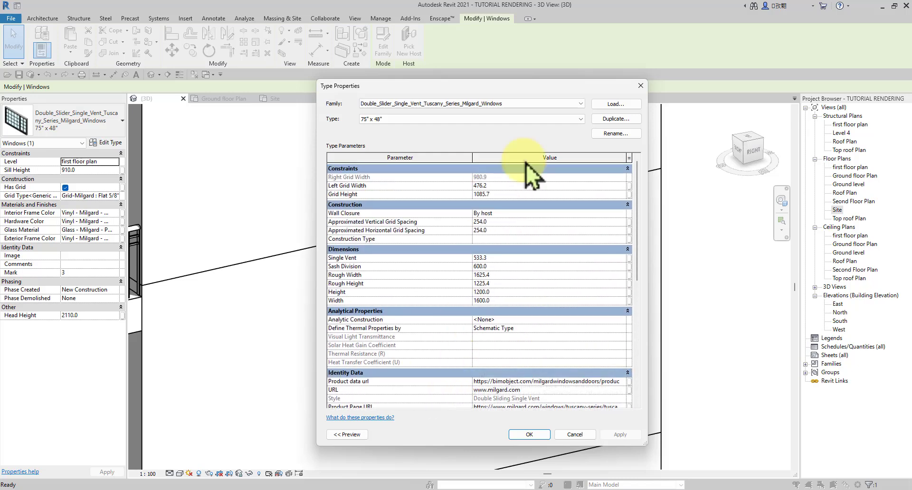
click(642, 86)
scroll(499, 244, down, 3)
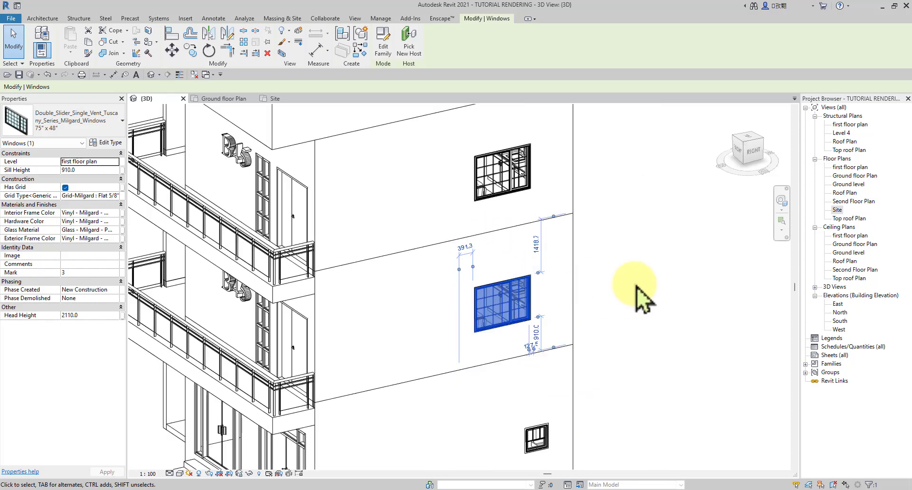
click(664, 382)
scroll(538, 434, up, 2)
click(538, 434)
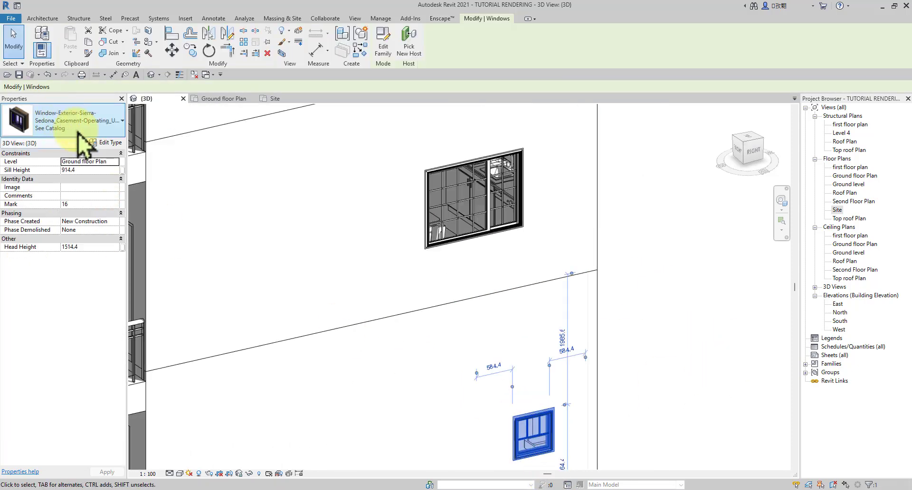
click(105, 143)
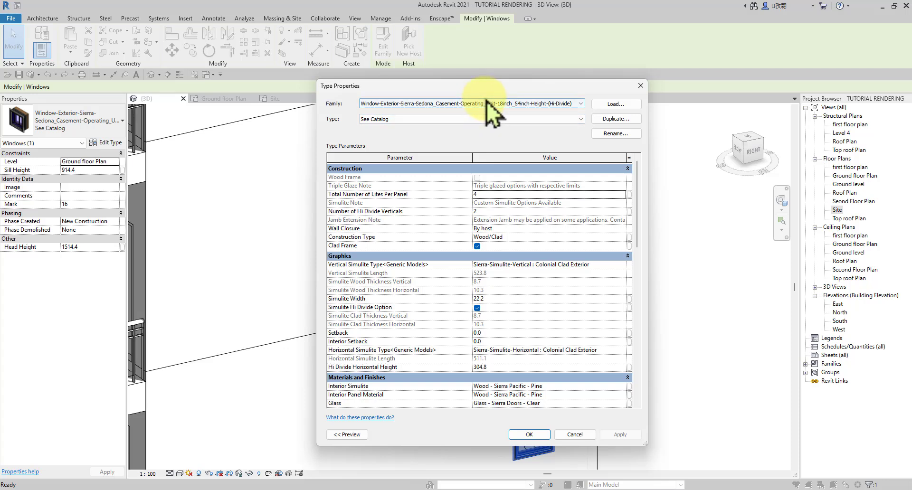
Step: Find a material with "metal bl" and set the casement window type's Interior Simulite to BMW M6 Custom Logo Black
drag(507, 89, 499, 89)
scroll(395, 241, down, 5)
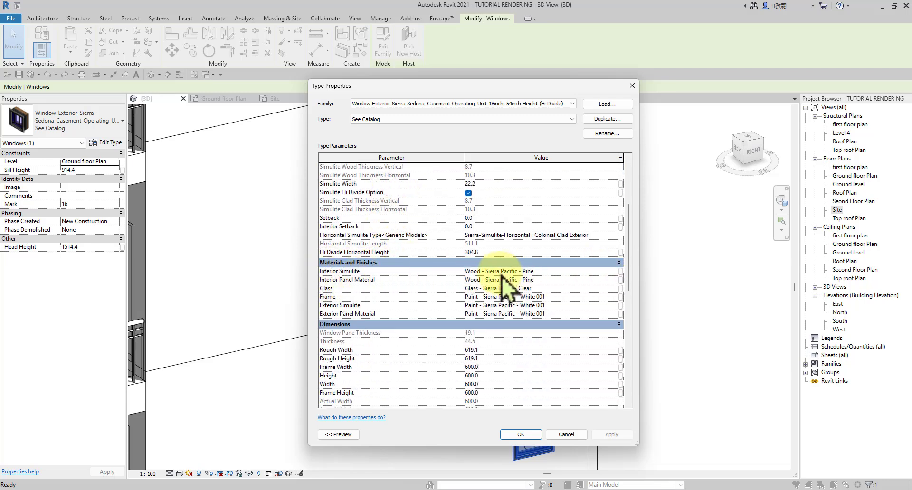
click(615, 276)
click(615, 275)
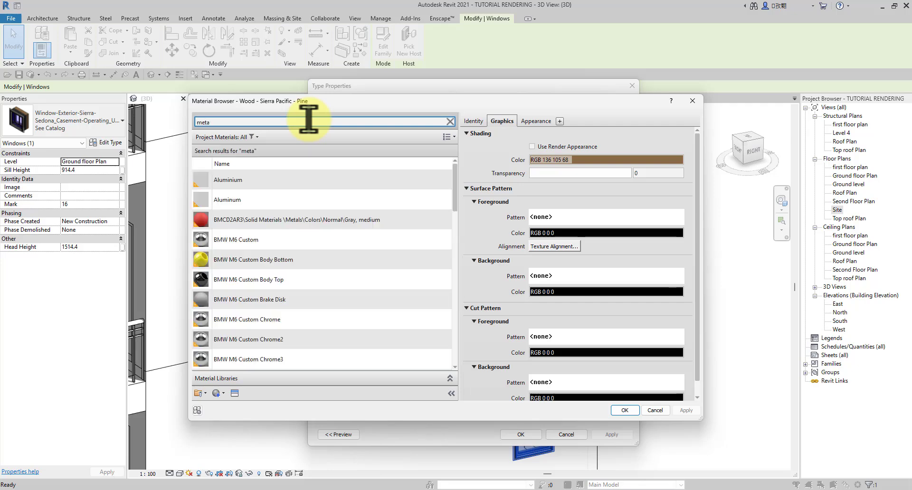
text(l)
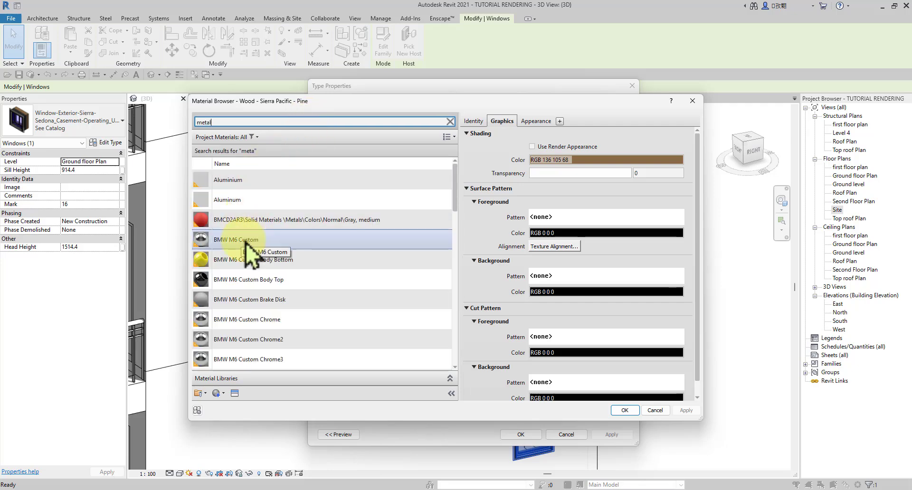
text( bl)
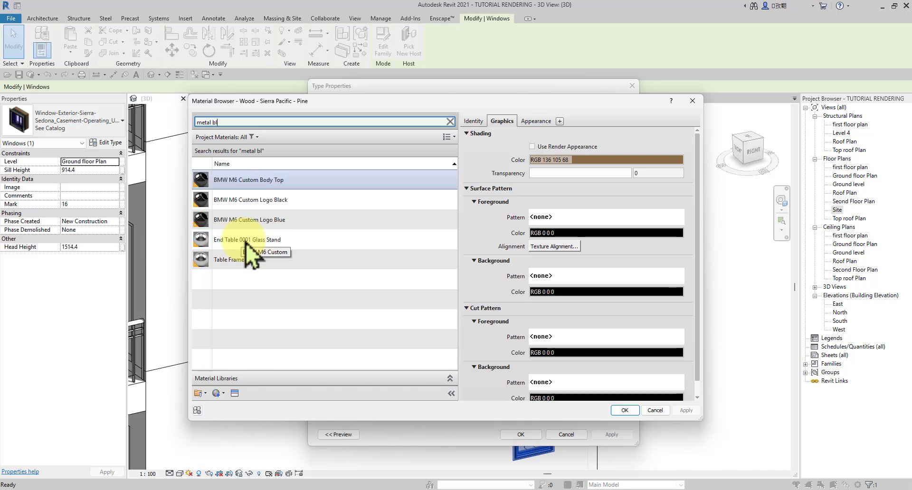
click(300, 200)
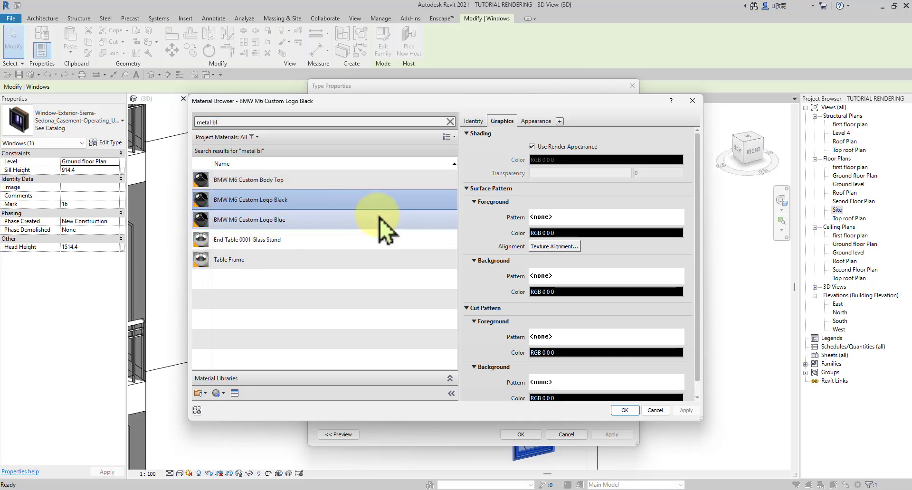
click(627, 411)
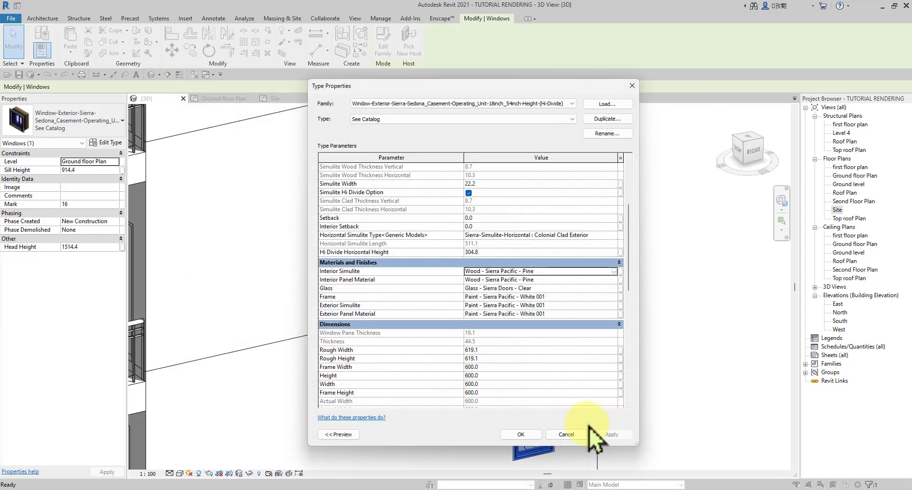
click(521, 435)
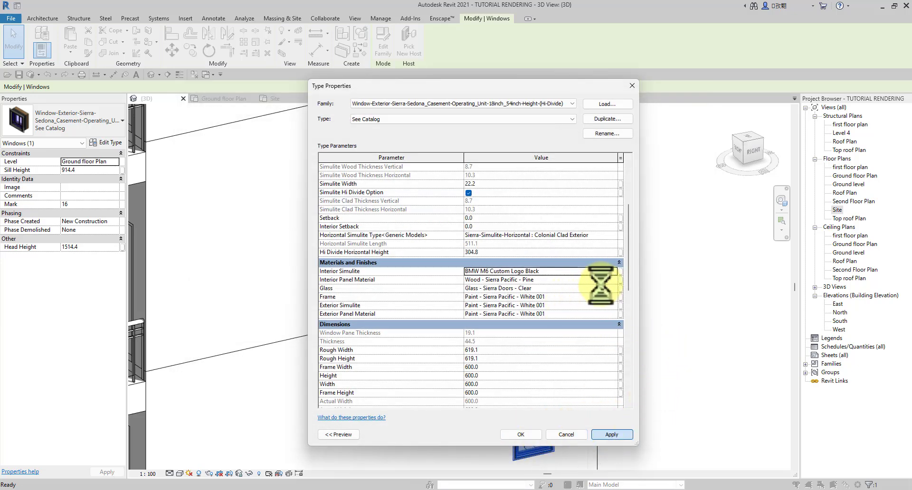
Step: Reopen the ground-floor casement window's type properties and set Interior Panel Material to BMW M6 Custom Body Top, found with "metal black"
scroll(552, 417, up, 3)
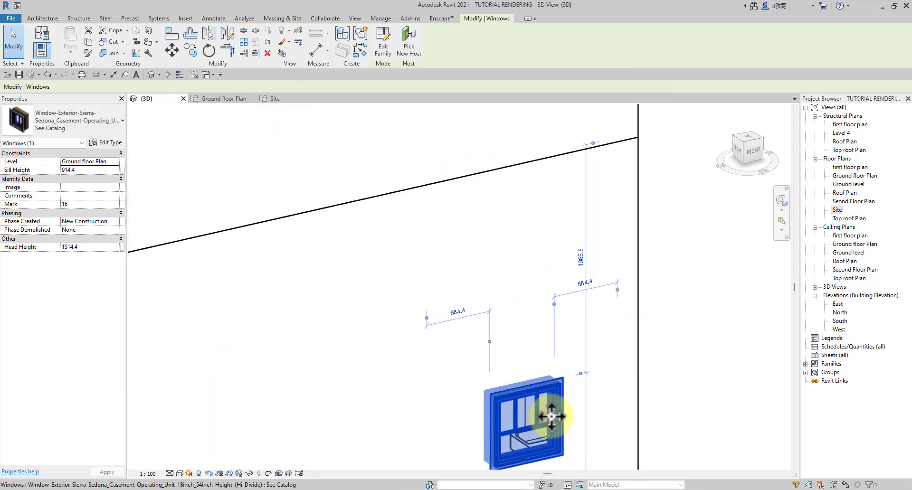
click(711, 334)
click(540, 421)
click(122, 144)
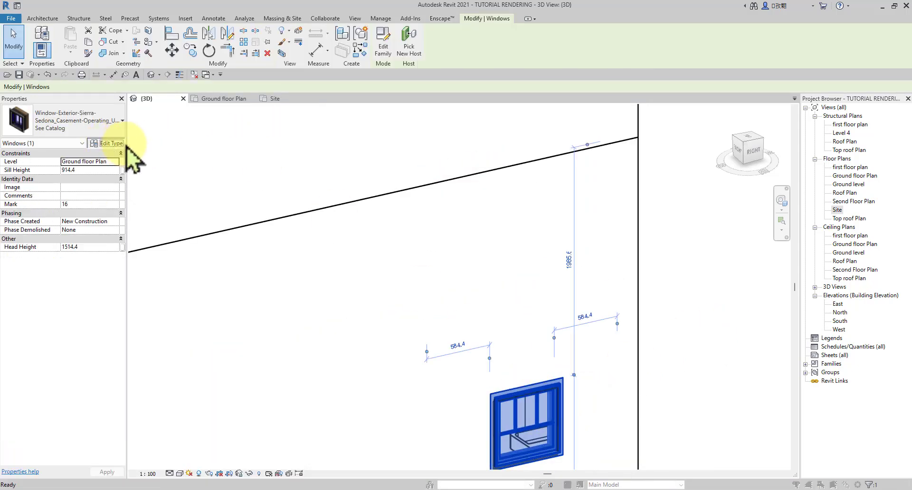
scroll(491, 250, down, 4)
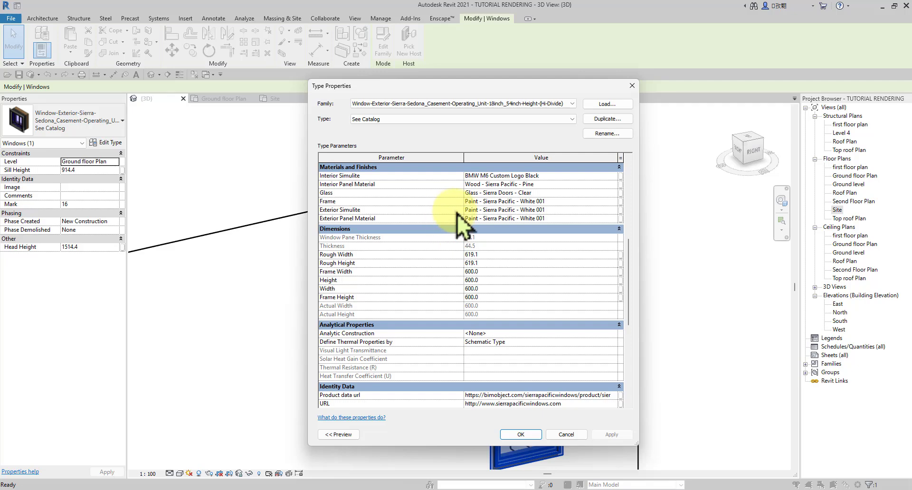
scroll(457, 214, up, 3)
click(617, 256)
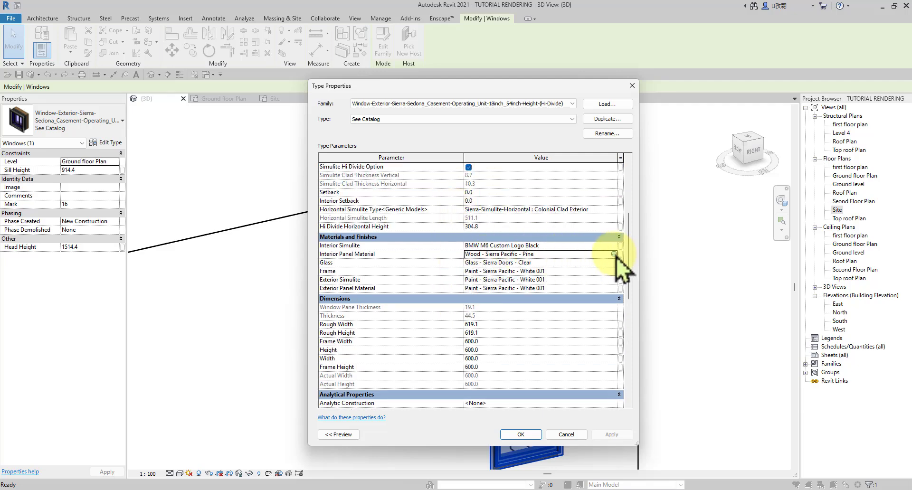
click(616, 258)
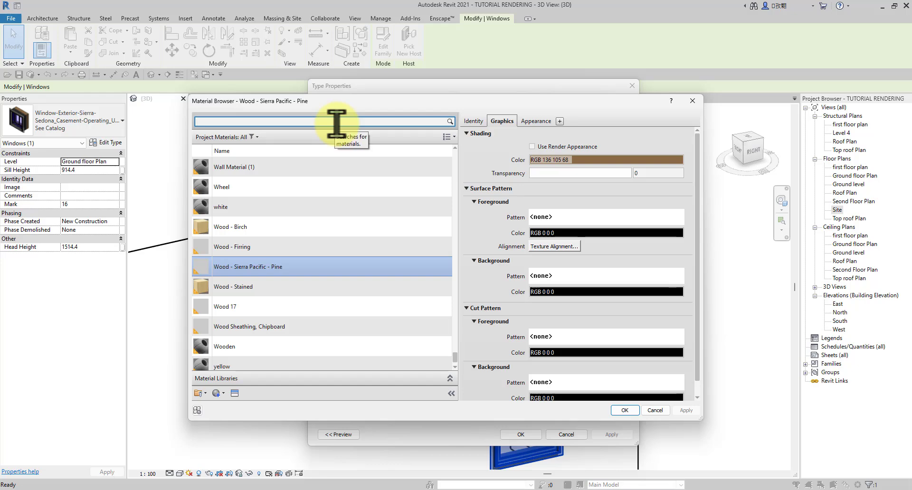
key(BackSpace)
text(metal black)
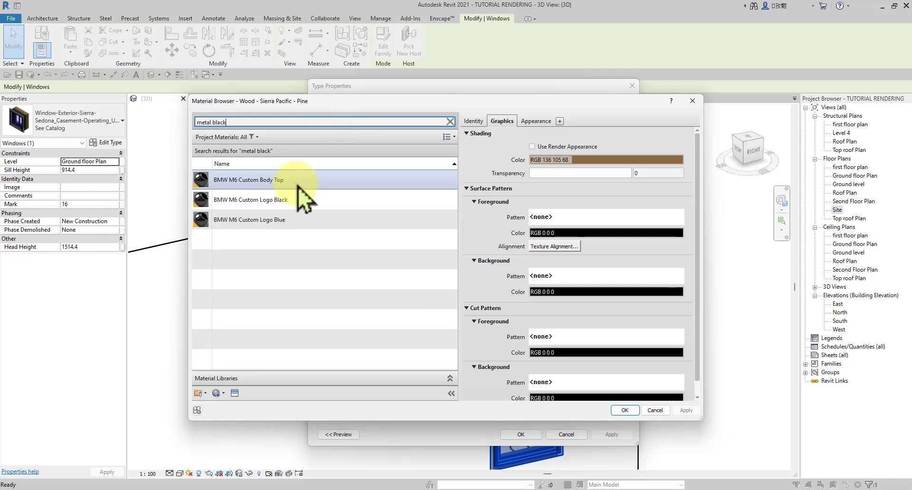
click(352, 179)
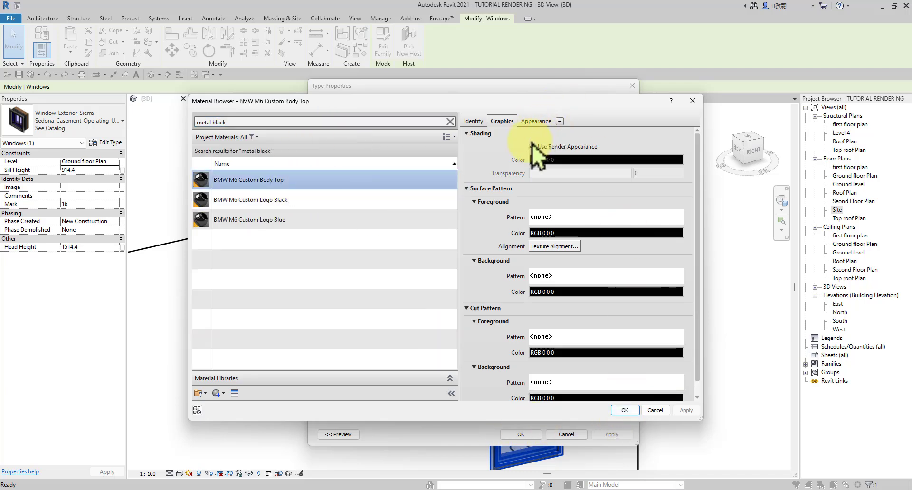
click(614, 411)
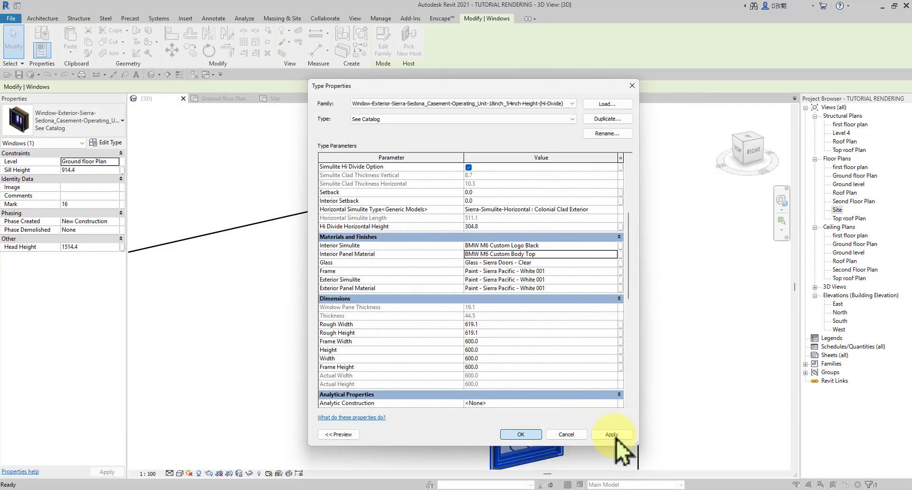
click(611, 435)
click(561, 435)
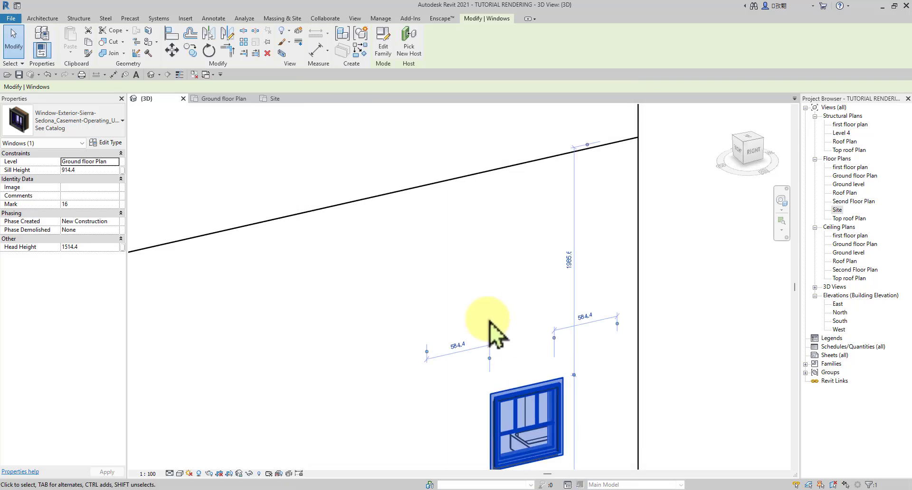
Step: Deselect the window, check the building in Enscape, and return to Revit to resume live updates
scroll(490, 319, down, 3)
click(655, 350)
scroll(587, 304, down, 4)
middle_drag(604, 315, 589, 326)
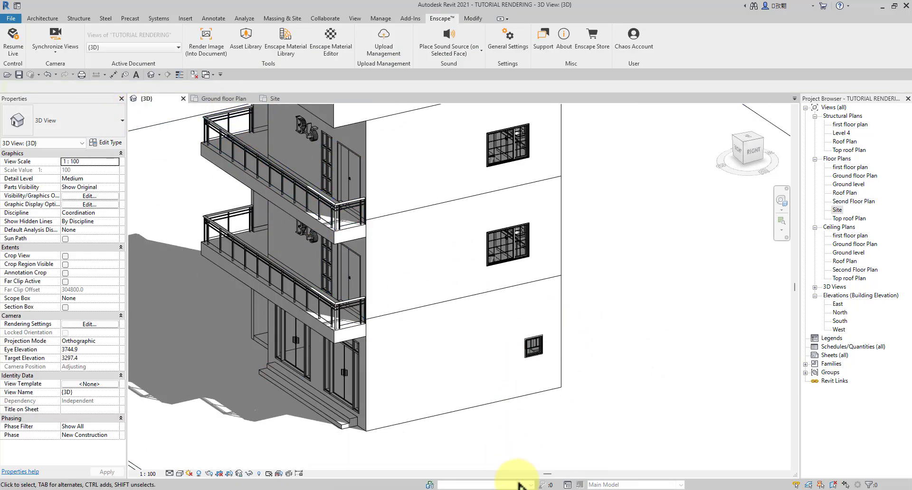
mouse_move(520, 485)
click(575, 401)
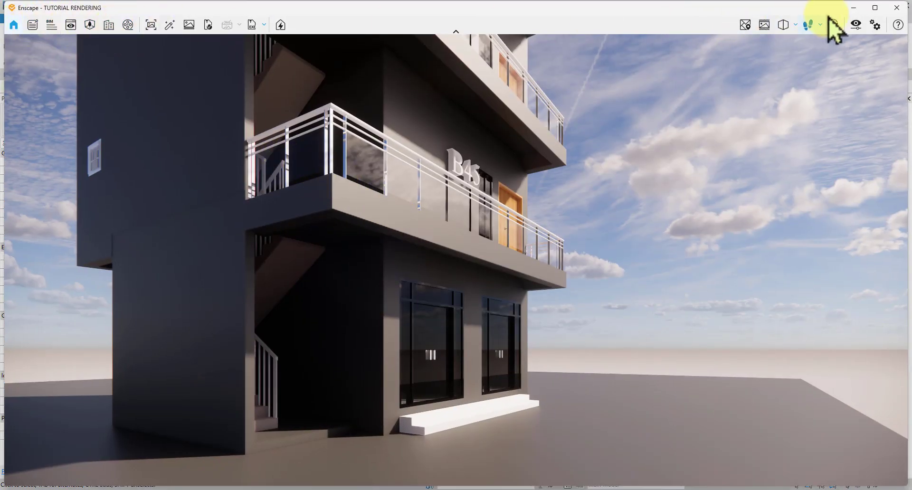
click(853, 8)
click(14, 46)
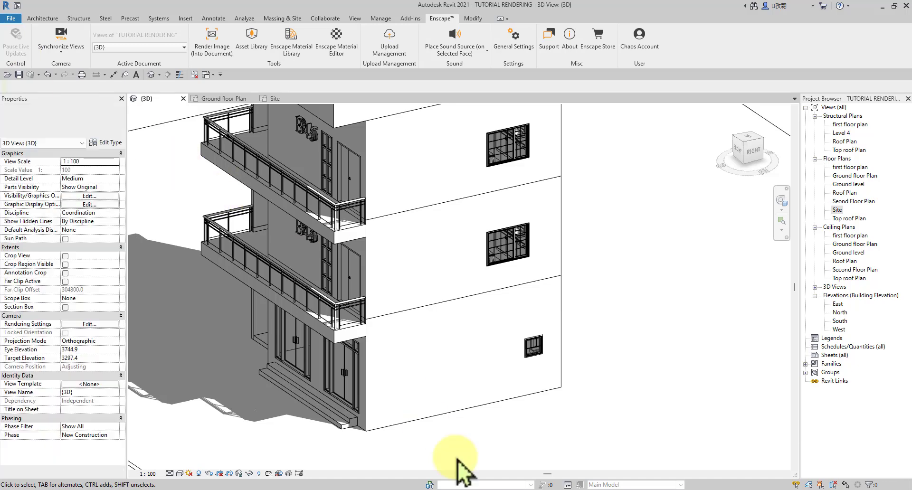
Step: View the building's rear in Revit and inspect the small casement window up close in Enscape, ending back in Revit
click(584, 461)
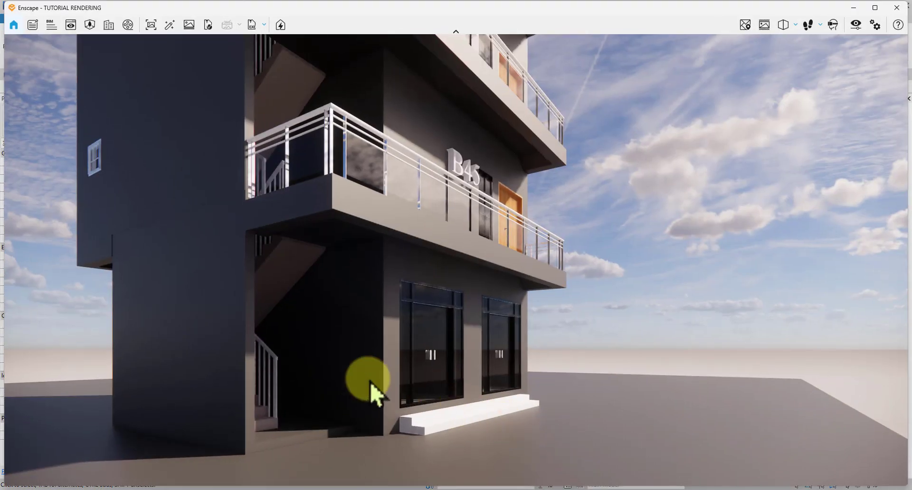
click(853, 8)
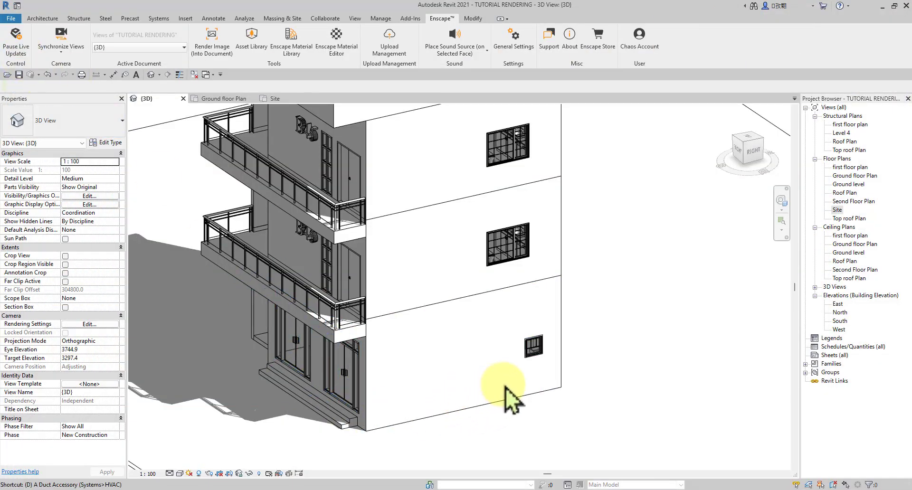
shift+middle_drag(638, 356, 457, 486)
mouse_move(542, 489)
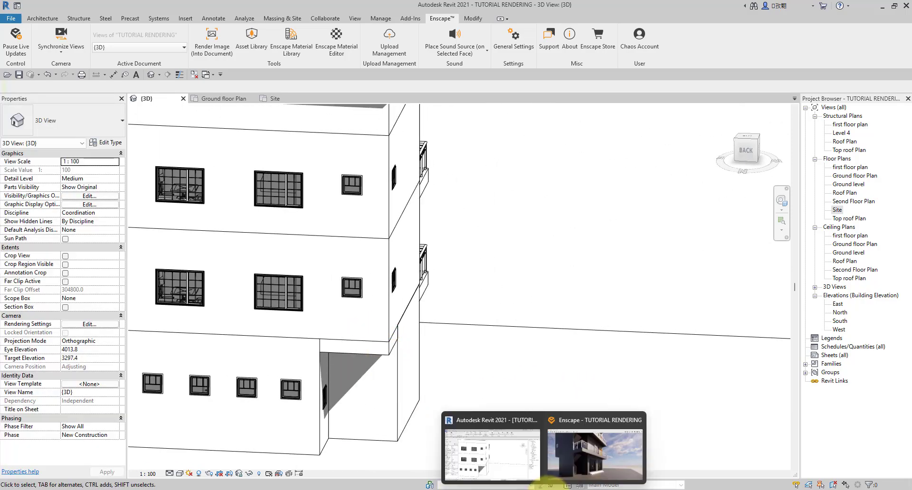
click(594, 459)
drag(483, 441, 372, 238)
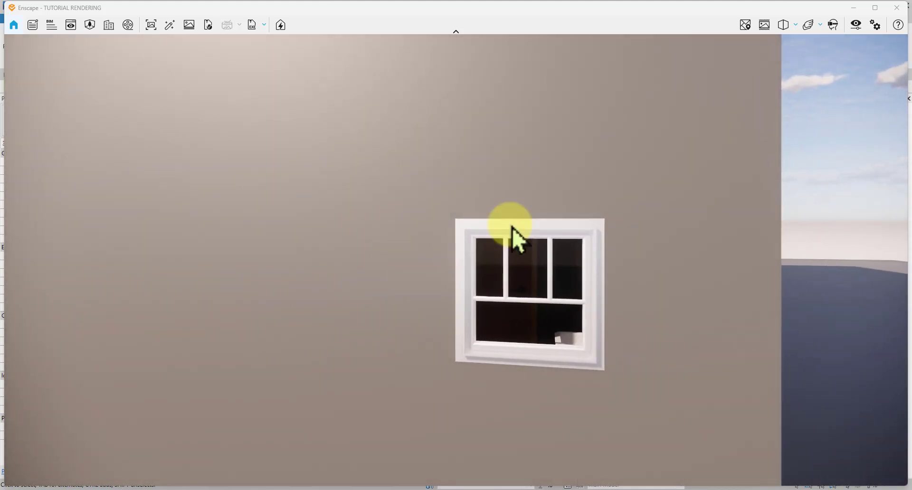
click(854, 8)
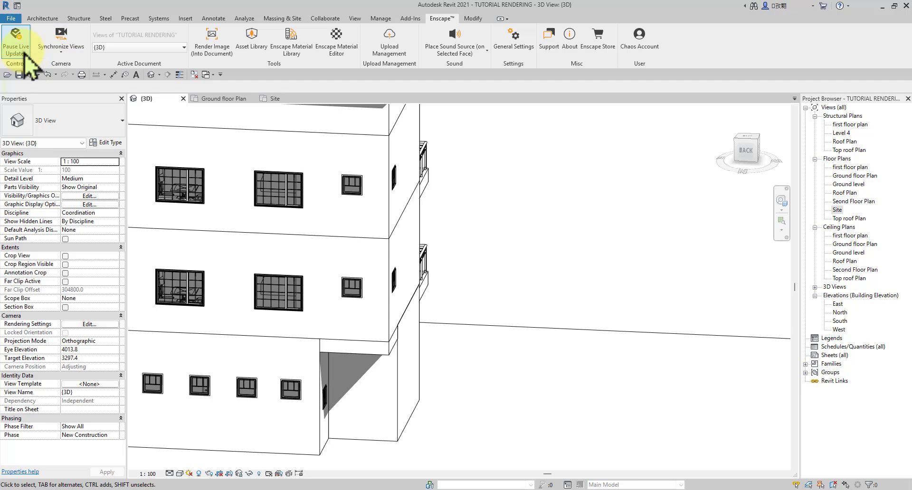
Step: Open the type properties of a rear ground-floor casement window and set Exterior Simulite to BMW M6 Custom Body Top
scroll(323, 421, up, 2)
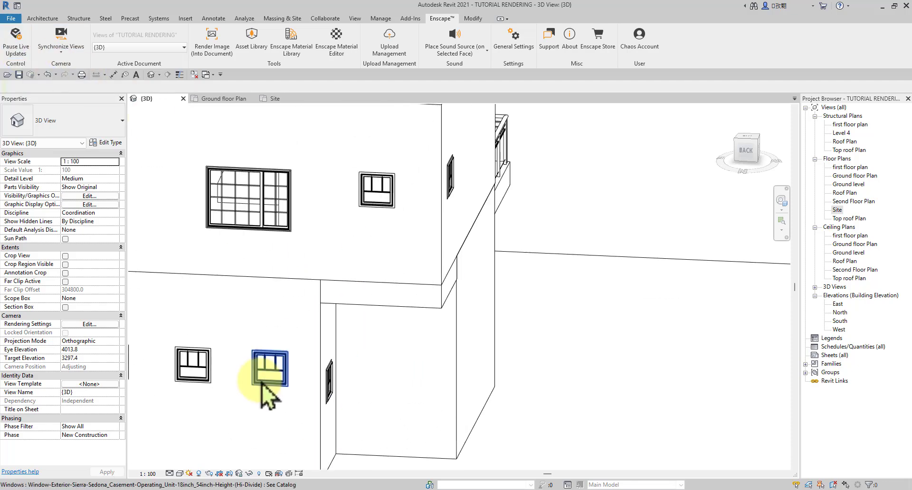
click(262, 383)
click(105, 143)
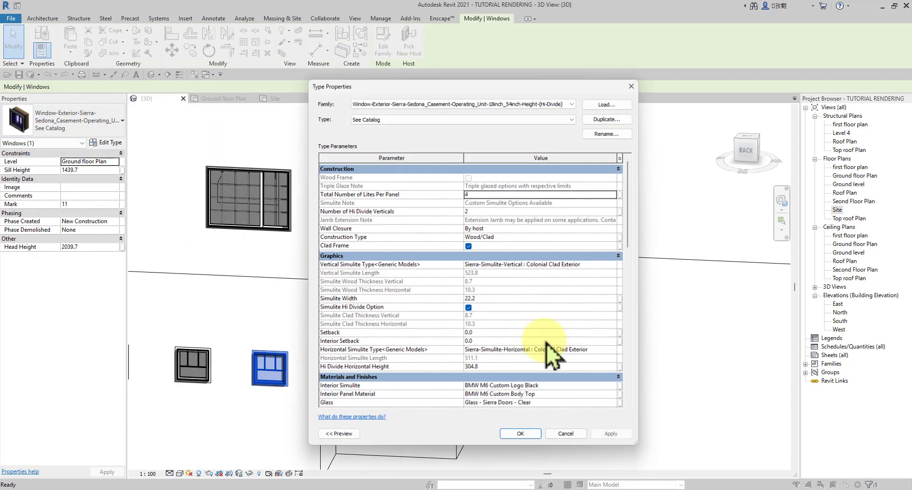
scroll(500, 231, down, 4)
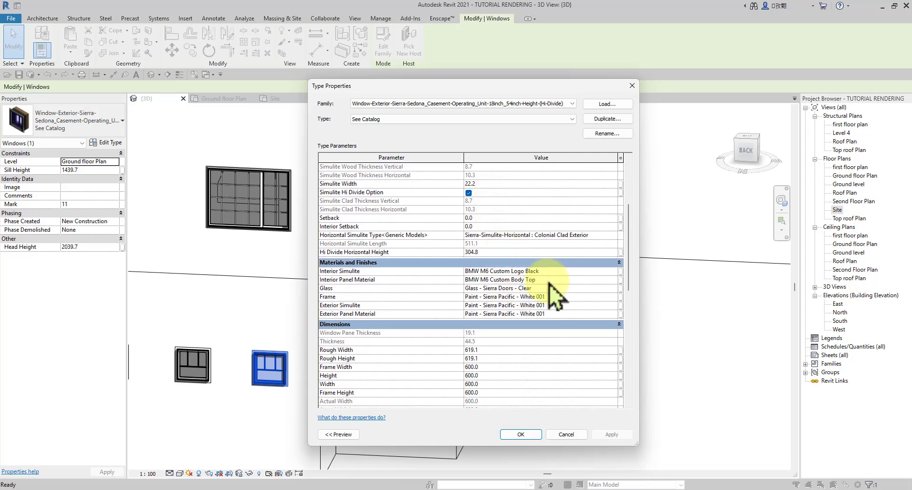
click(613, 307)
click(616, 308)
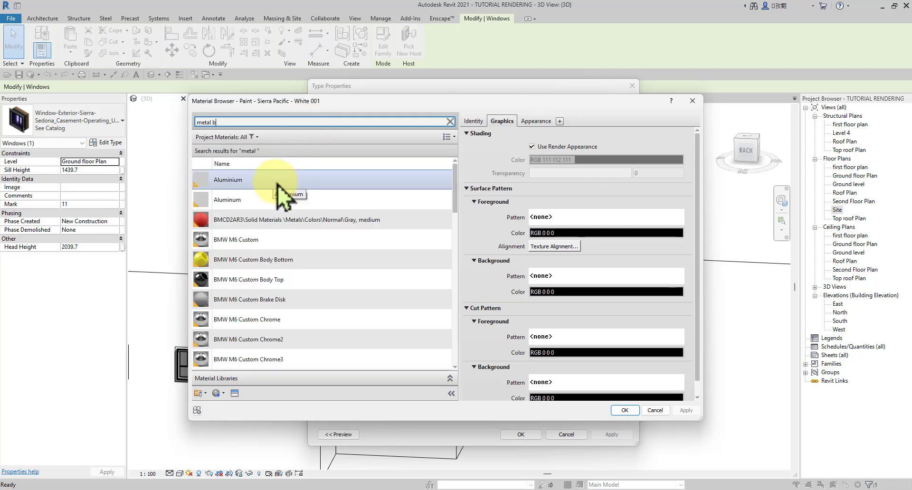
text(lav)
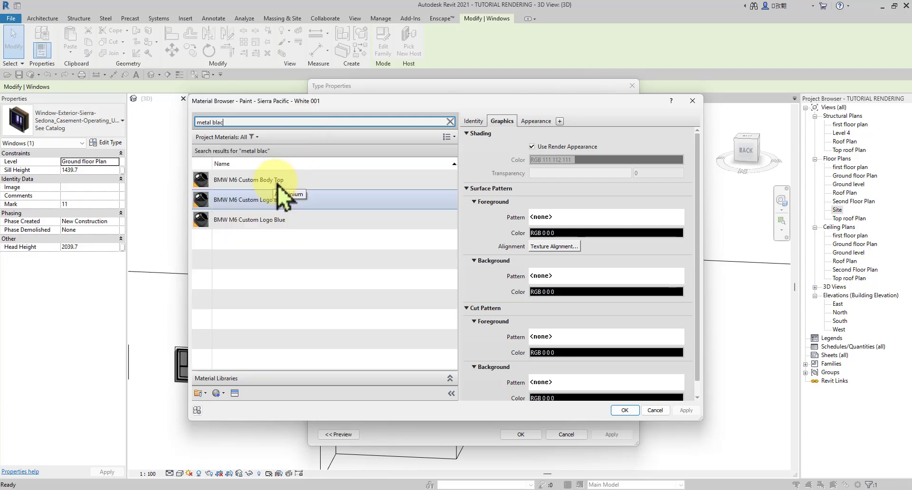
click(369, 184)
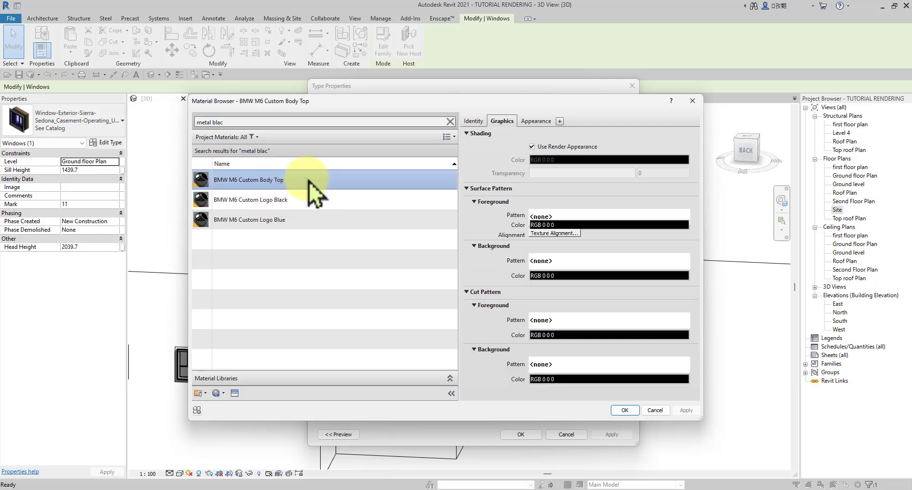
click(625, 411)
Step: Set the casement window type's Exterior Panel Material to BMW M6 Custom Body Top, found by searching materials for "metal"
click(613, 314)
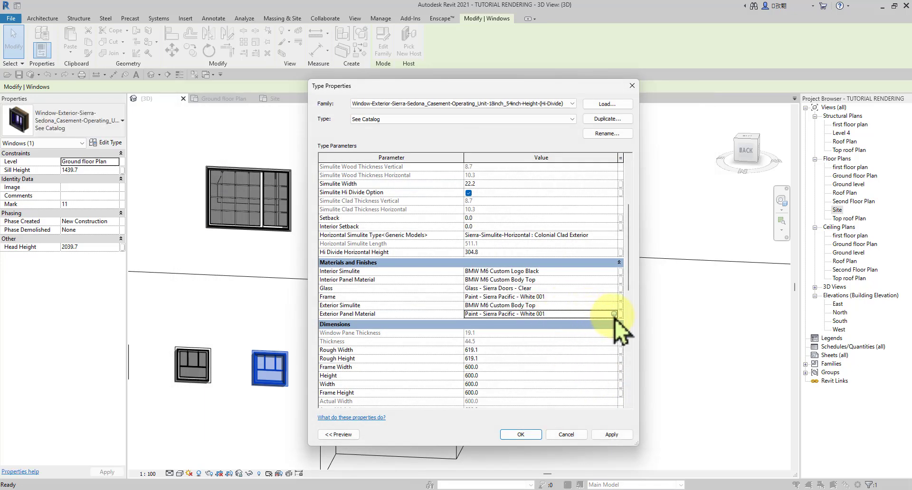
click(614, 314)
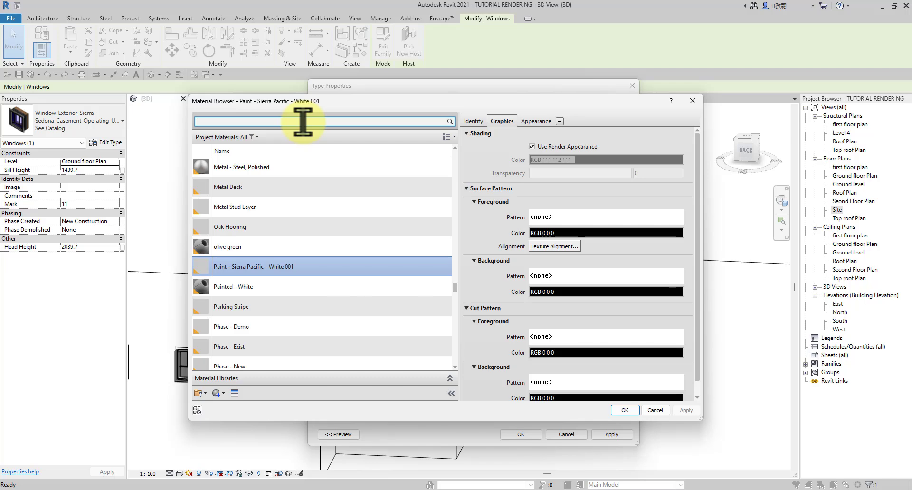
click(303, 122)
text(metal)
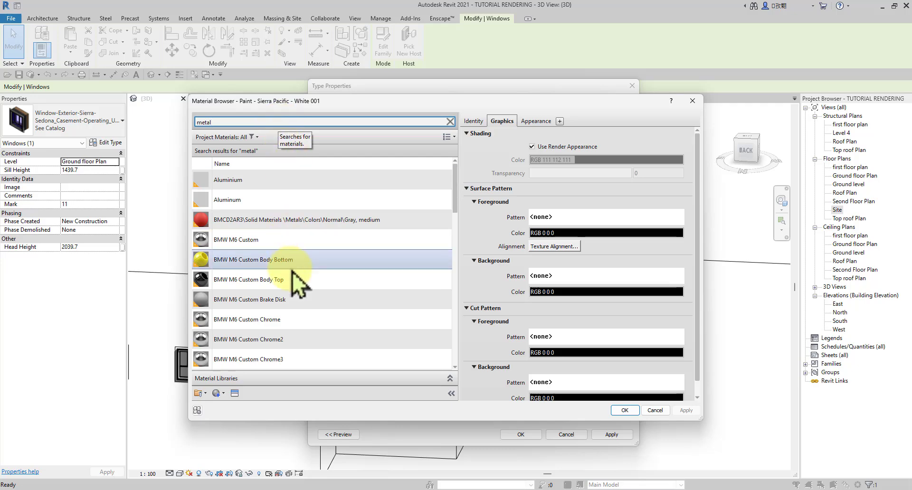
click(377, 280)
click(623, 410)
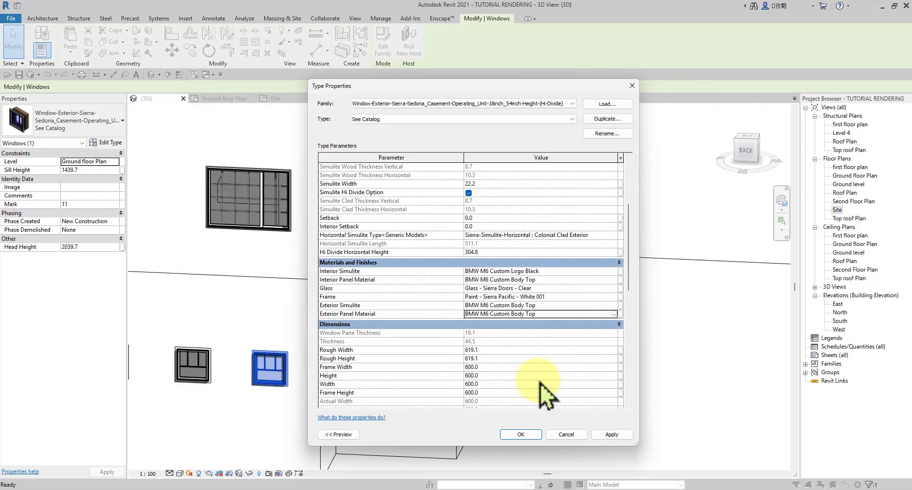
Step: Set the casement window type's Frame material to BMW M6 Custom Body Top, found with "black", then accept the type changes and deselect the window
click(617, 297)
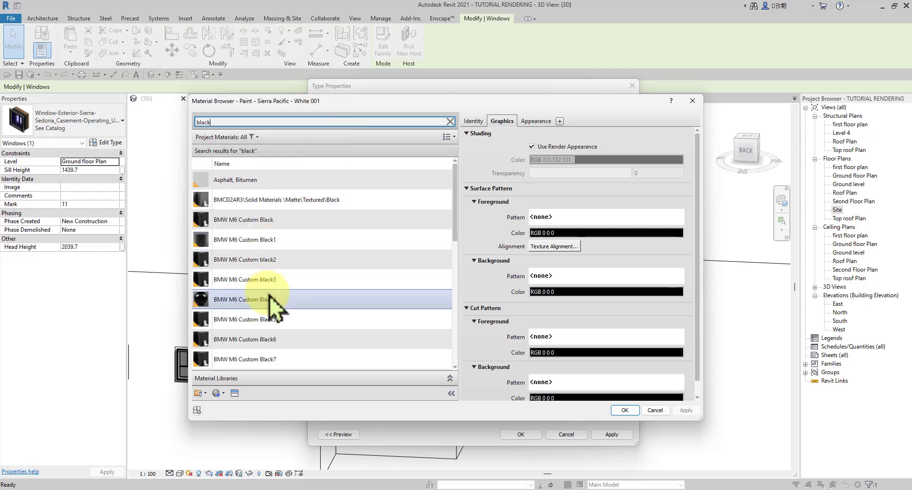
scroll(285, 334, down, 3)
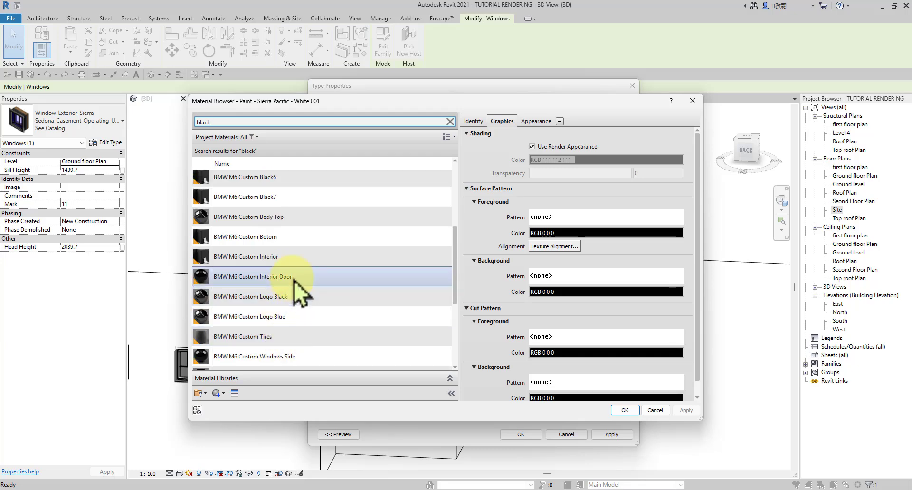
scroll(300, 266, down, 1)
scroll(296, 230, up, 3)
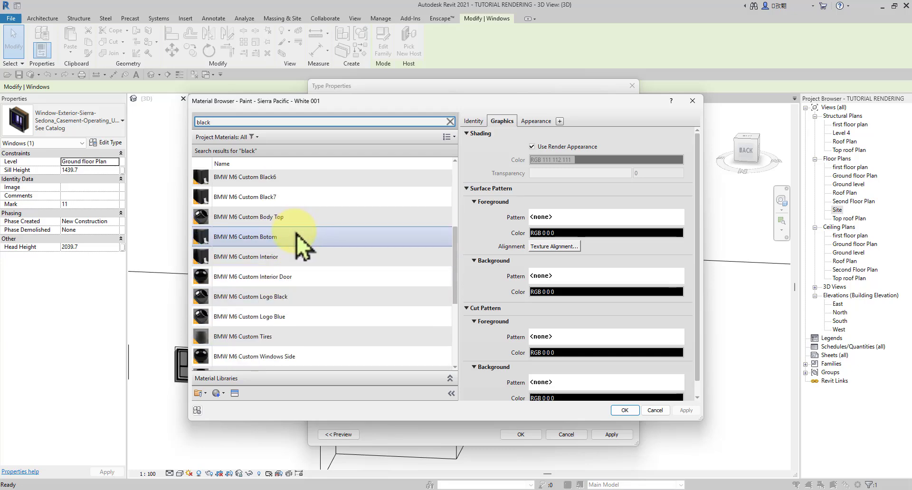
click(310, 217)
click(632, 413)
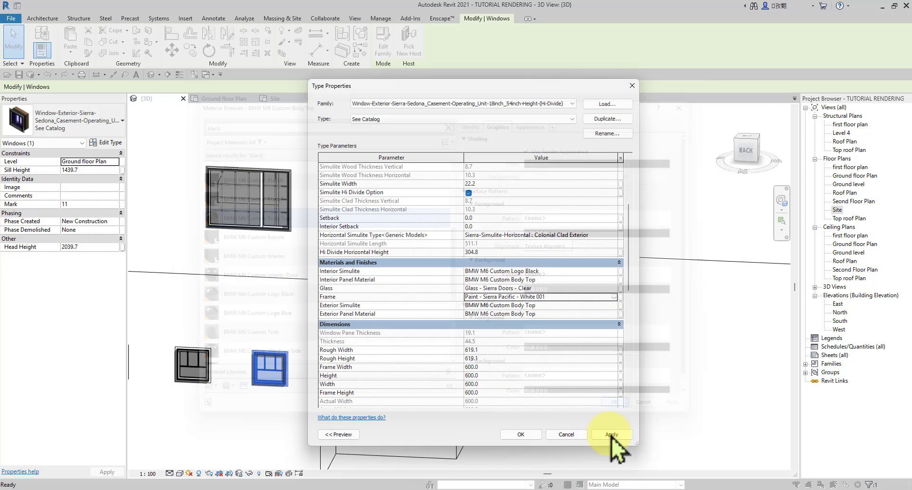
click(521, 435)
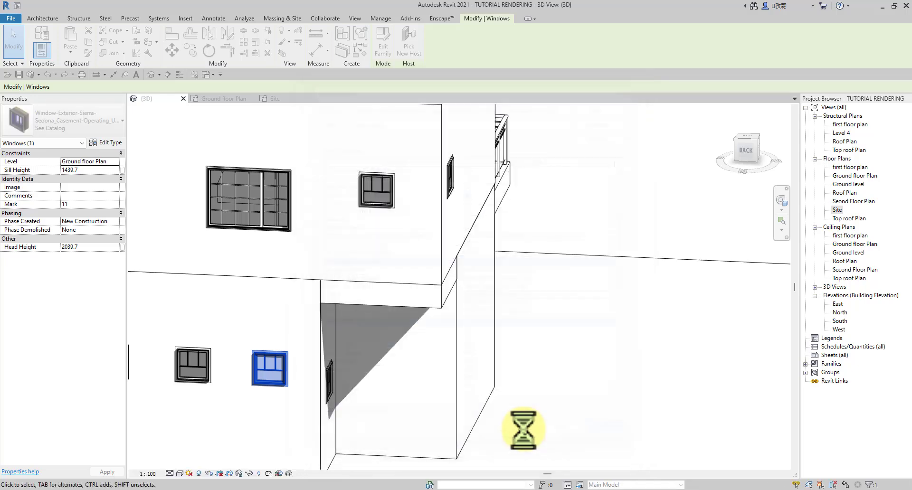
click(590, 431)
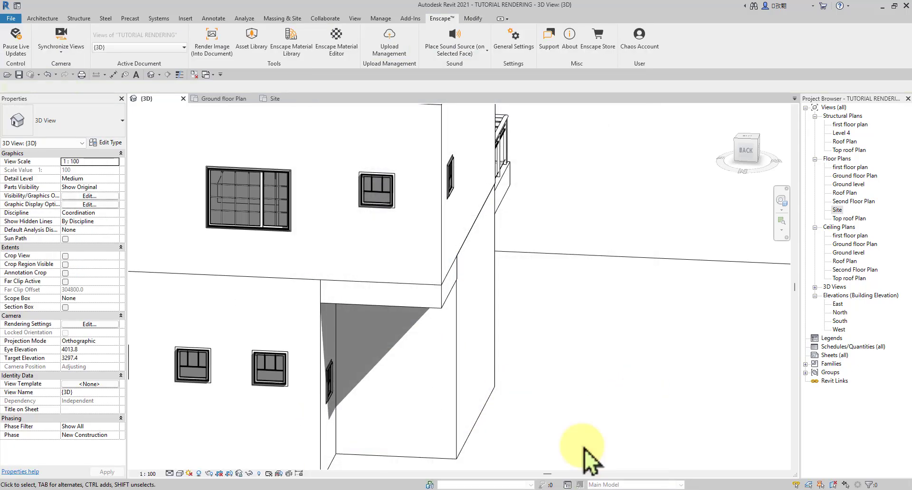
Step: Switch to Enscape, inspect the building's rear windows up close and its front facade, and return to Revit
key(alt+Tab)
drag(517, 403, 559, 281)
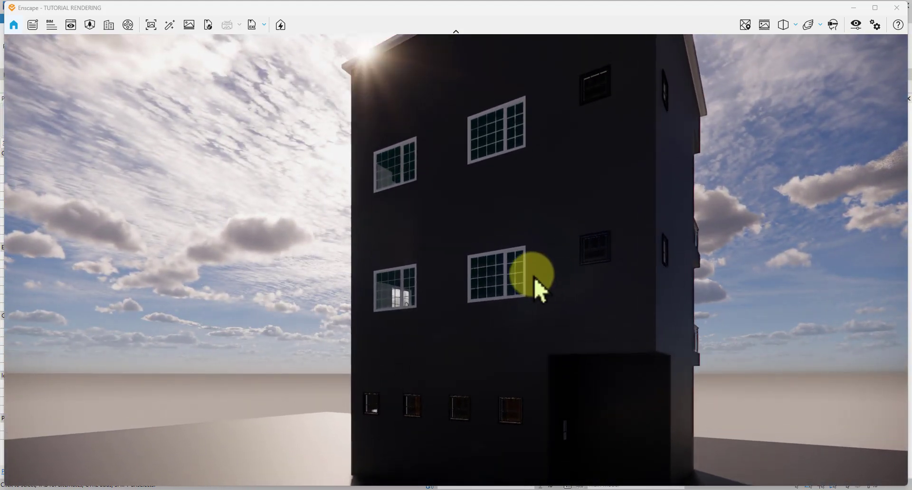
drag(457, 267, 421, 267)
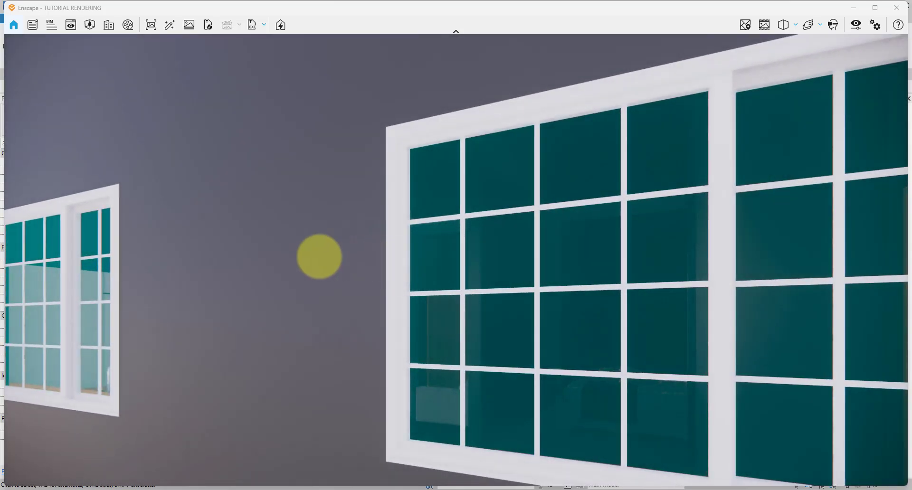
drag(319, 256, 842, 248)
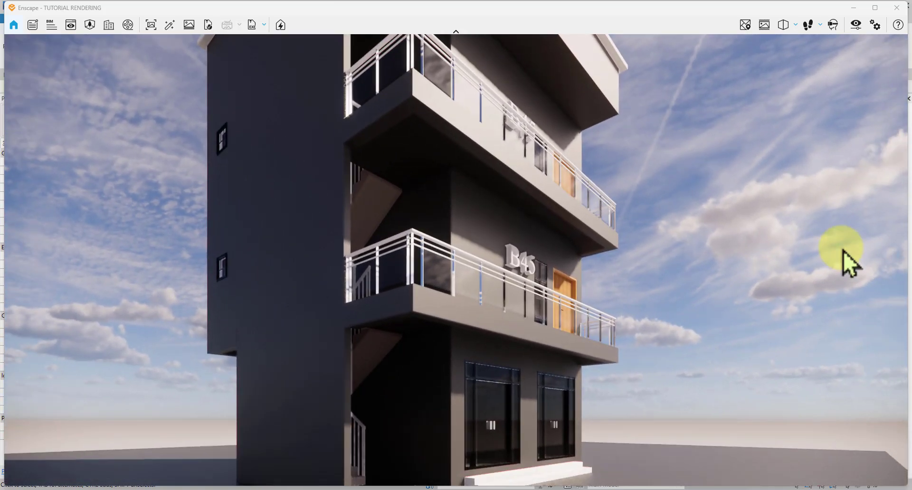
click(852, 8)
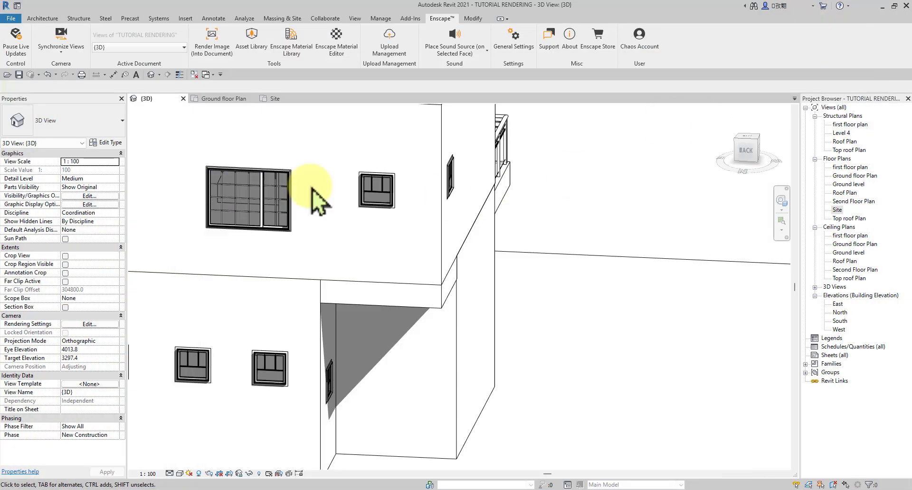
Step: Pause Enscape's live updates and turn the 3D view to show the whole building from its front corner
click(17, 41)
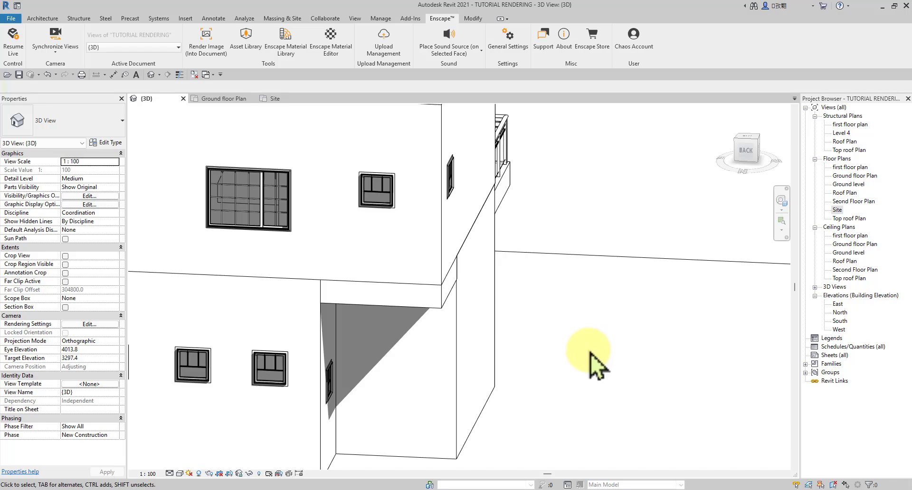
scroll(596, 366, down, 3)
mouse_move(597, 367)
shift+middle_down()
mouse_move(609, 367)
mouse_move(590, 407)
mouse_move(447, 407)
mouse_move(375, 375)
mouse_move(442, 399)
mouse_move(399, 451)
mouse_move(394, 408)
mouse_move(686, 421)
mouse_move(398, 383)
mouse_move(586, 415)
mouse_move(543, 404)
mouse_move(656, 379)
mouse_move(605, 300)
mouse_move(507, 411)
mouse_move(234, 403)
mouse_move(377, 423)
mouse_move(717, 432)
mouse_move(596, 392)
mouse_move(407, 400)
mouse_move(632, 409)
mouse_move(602, 382)
shift+middle_up()
scroll(441, 350, up, 5)
scroll(516, 355, down, 3)
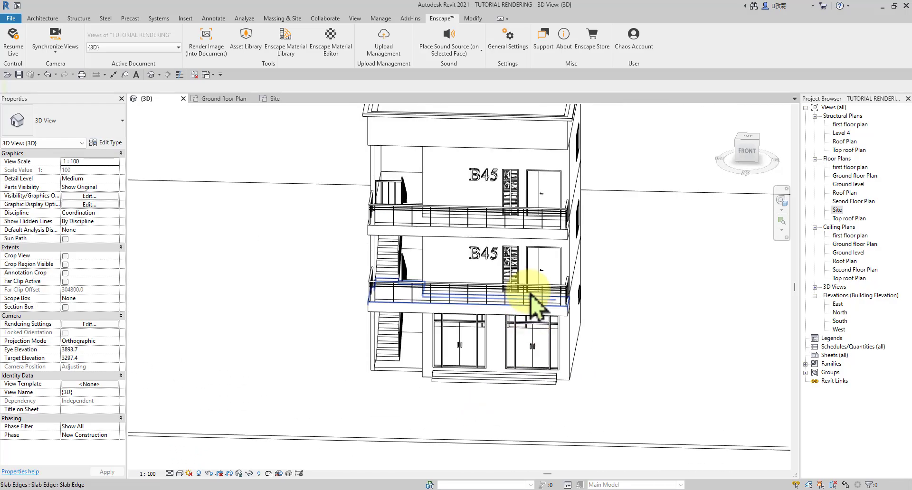
mouse_move(405, 332)
shift+middle_down()
mouse_move(394, 366)
mouse_move(444, 382)
mouse_move(305, 399)
mouse_move(397, 362)
mouse_move(428, 377)
mouse_move(545, 370)
shift+middle_up()
scroll(460, 375, down, 3)
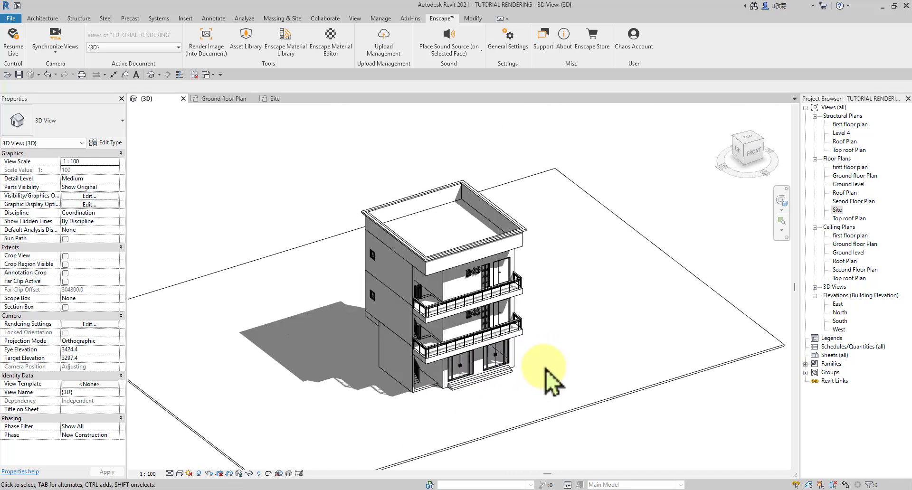